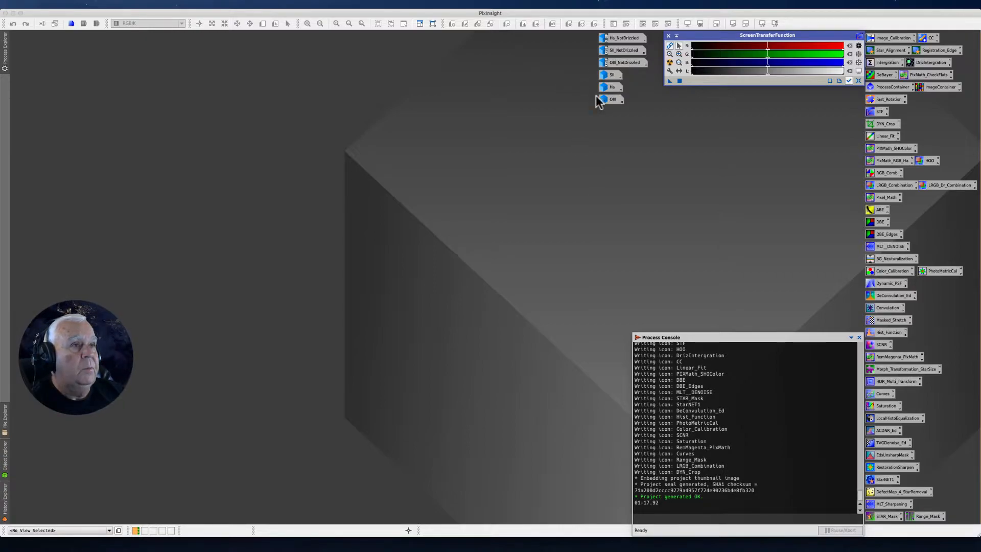
Open the WeightedBatchPreprocessing script to look over its calibration and output options, and exit without running it
click(209, 5)
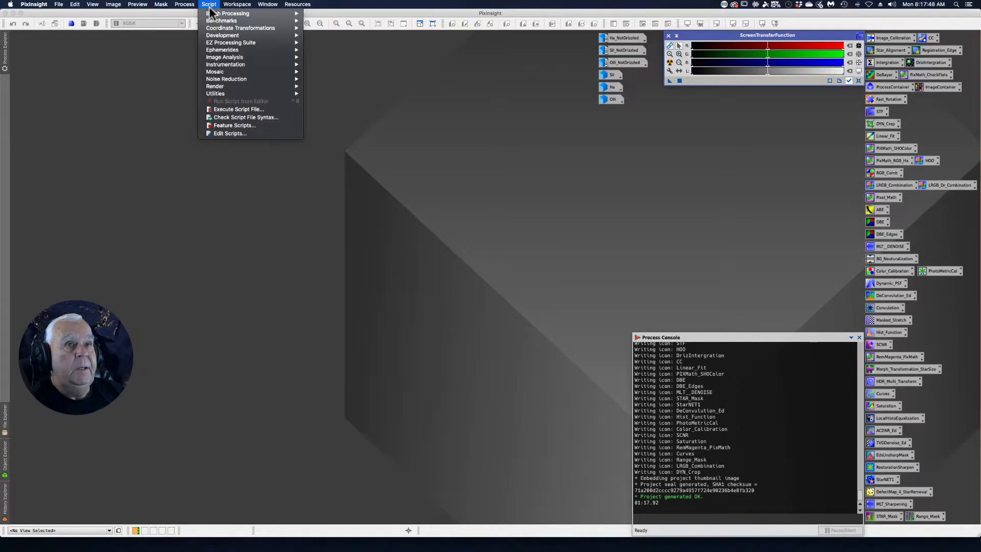
mouse_move(219, 14)
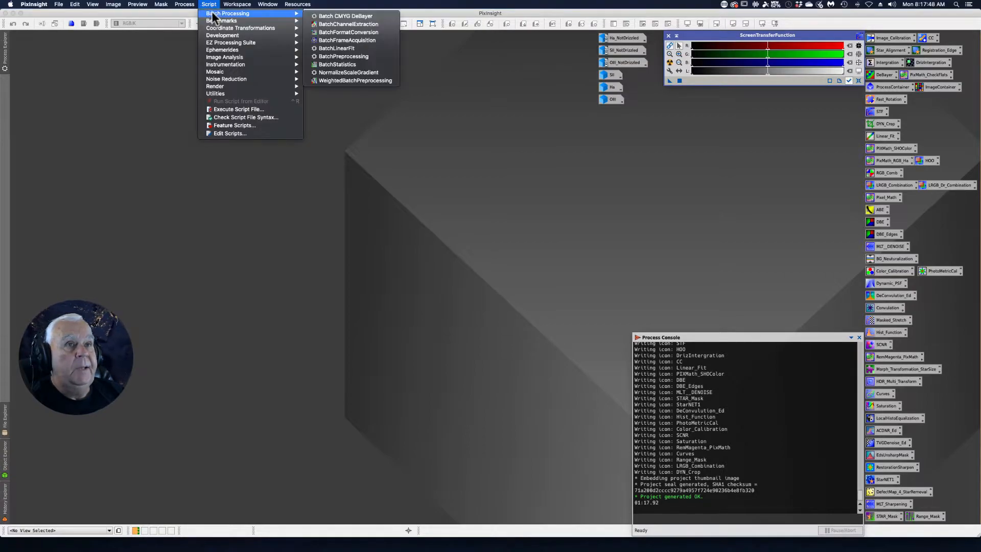
click(337, 81)
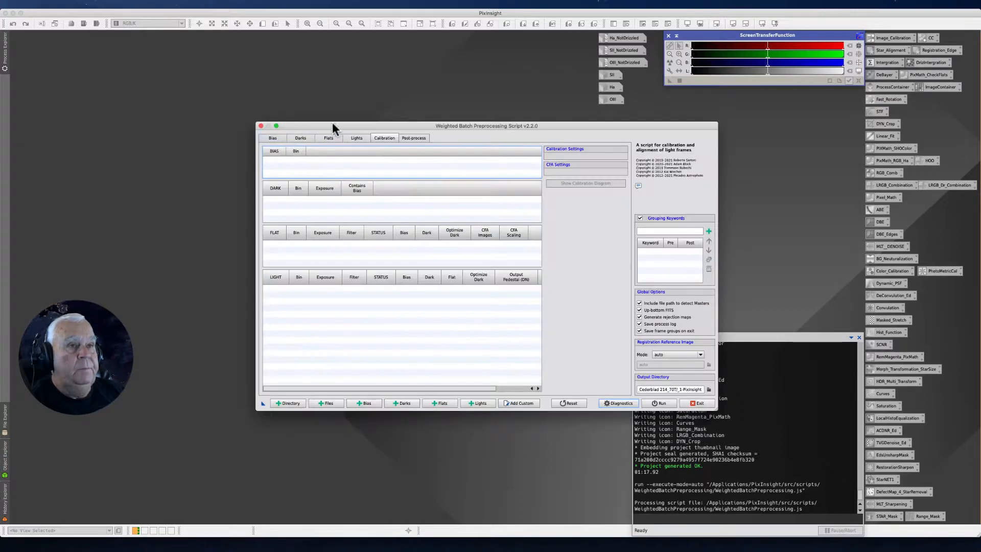
drag(394, 126, 331, 108)
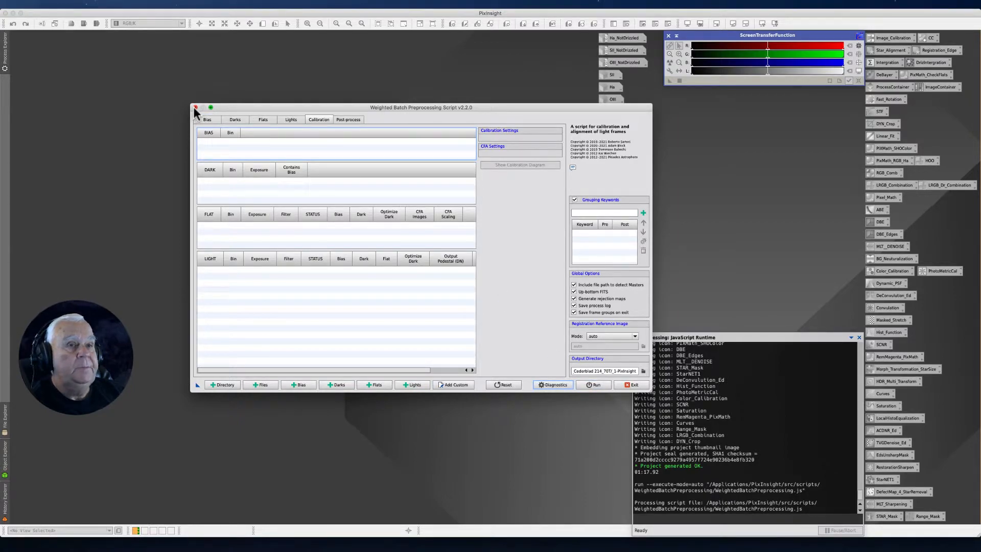
click(633, 386)
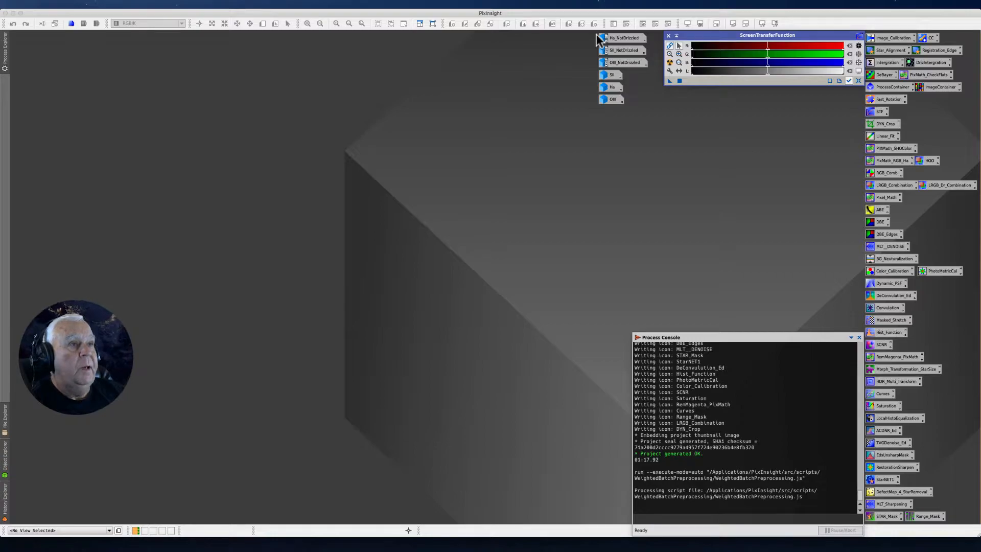
Restore the Ha_NotDrizzled and Ha images from their icons and arrange their windows side by side for comparison
mouse_move(595, 52)
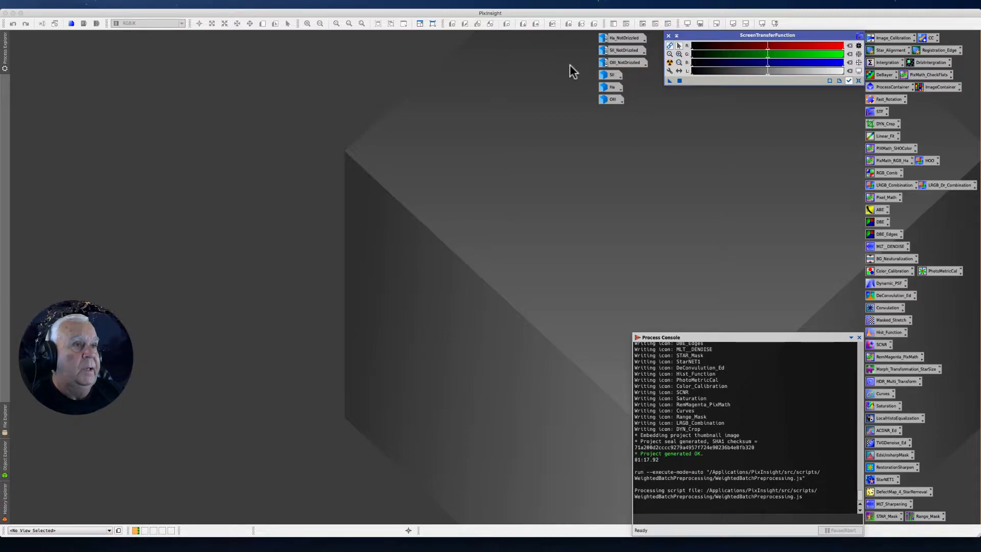
mouse_move(618, 42)
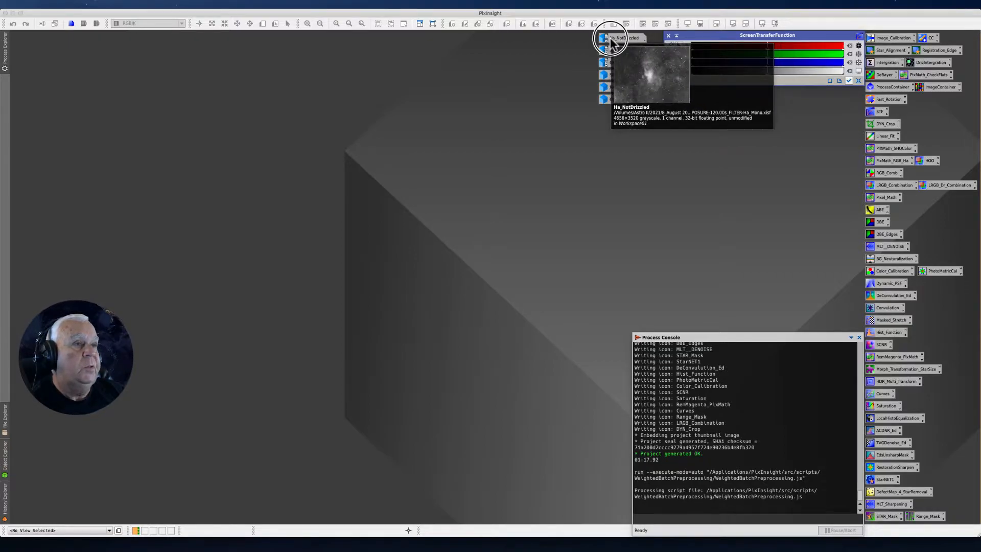
double_click(611, 42)
drag(155, 75, 146, 63)
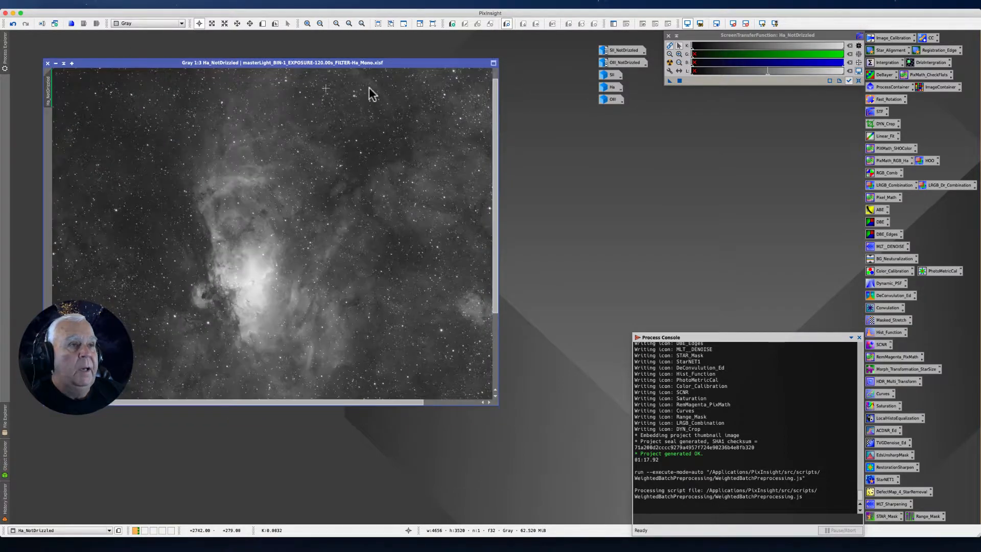
double_click(613, 87)
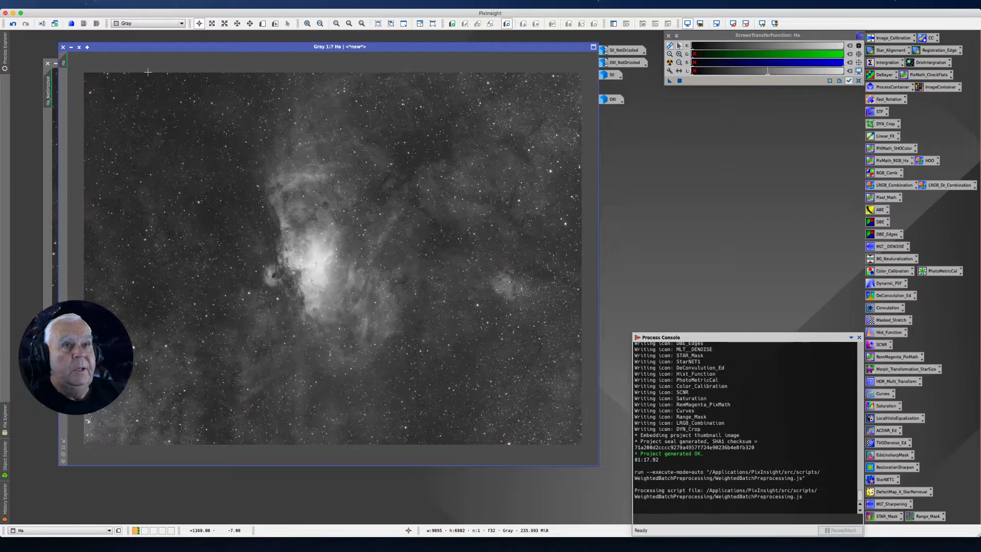
drag(152, 46, 392, 60)
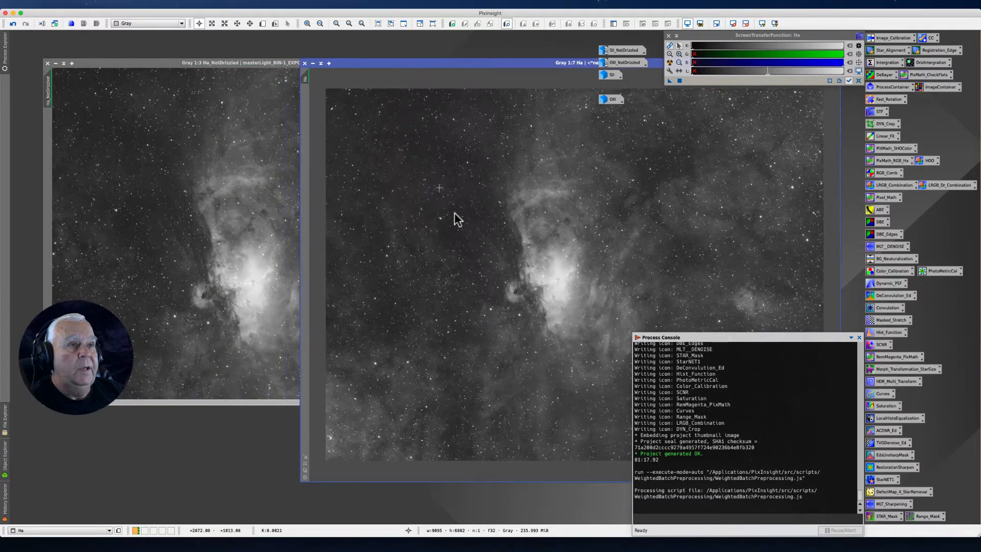
Examine the star shapes in the Ha image up close at 14:1 magnification
scroll(467, 217, up, 6)
scroll(466, 218, up, 6)
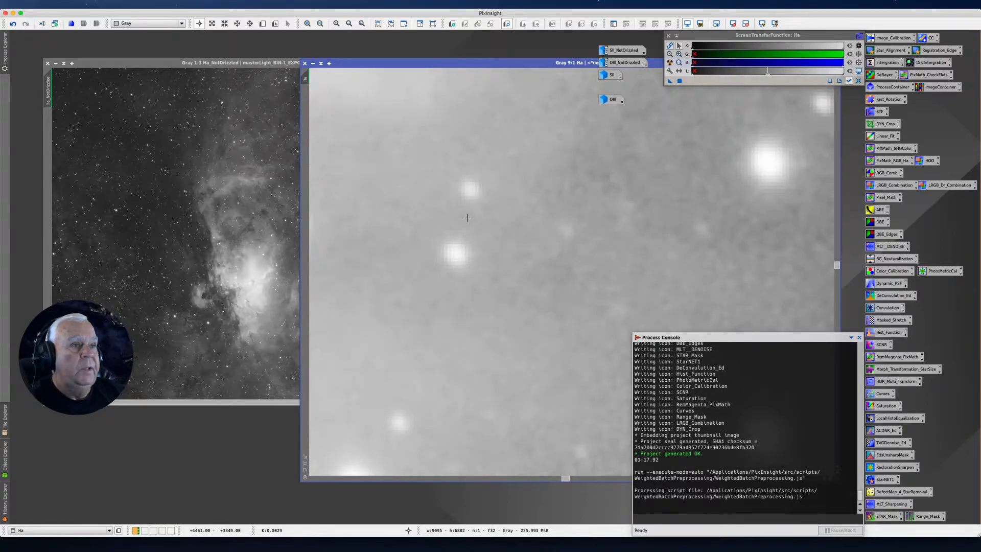
drag(836, 266, 835, 217)
mouse_move(422, 63)
mouse_down()
mouse_move(390, 66)
mouse_move(429, 56)
mouse_up()
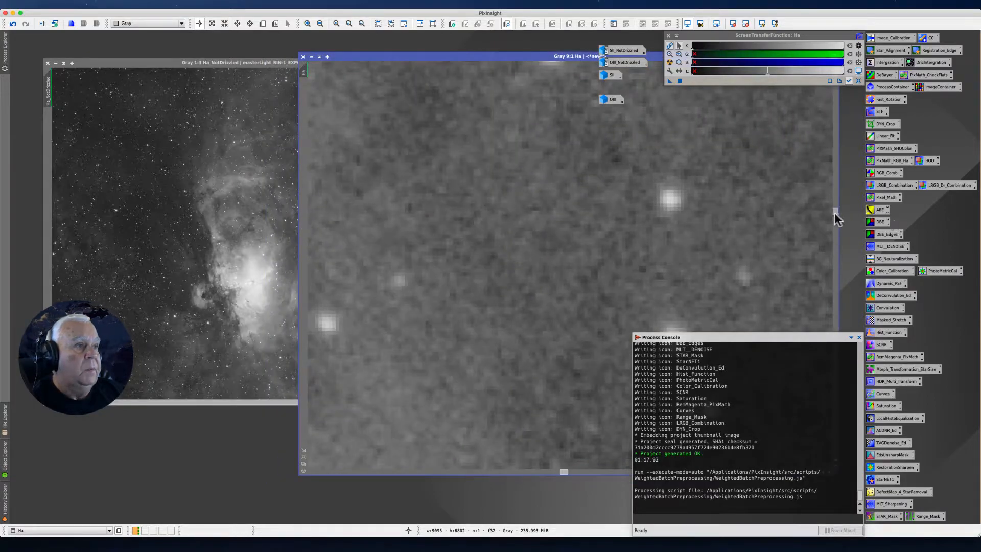
drag(835, 210, 834, 207)
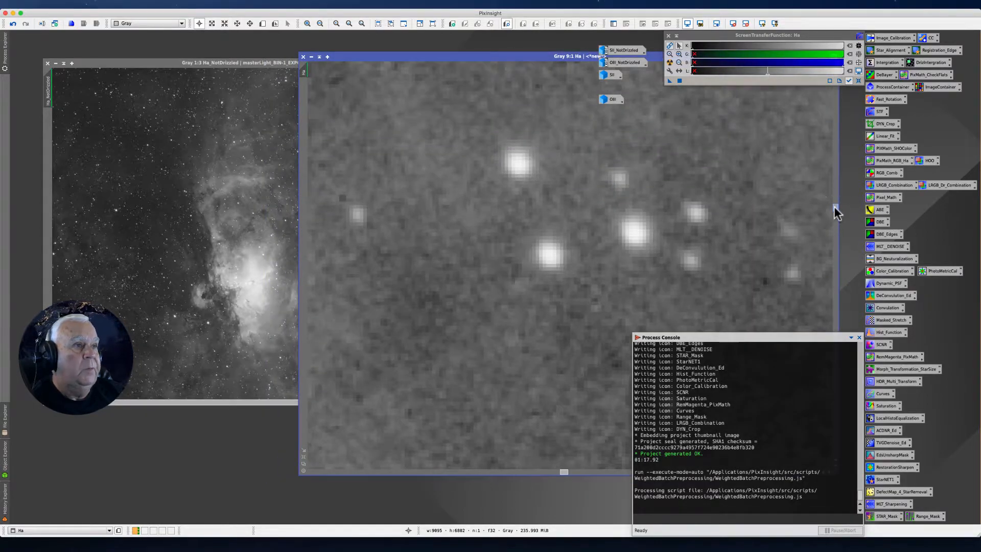
scroll(554, 232, up, 4)
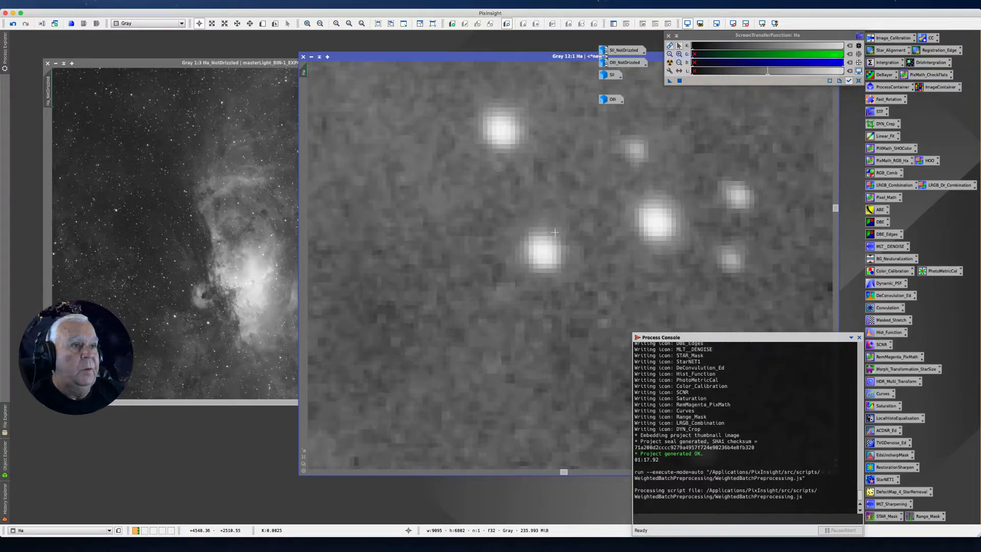
scroll(554, 232, up, 1)
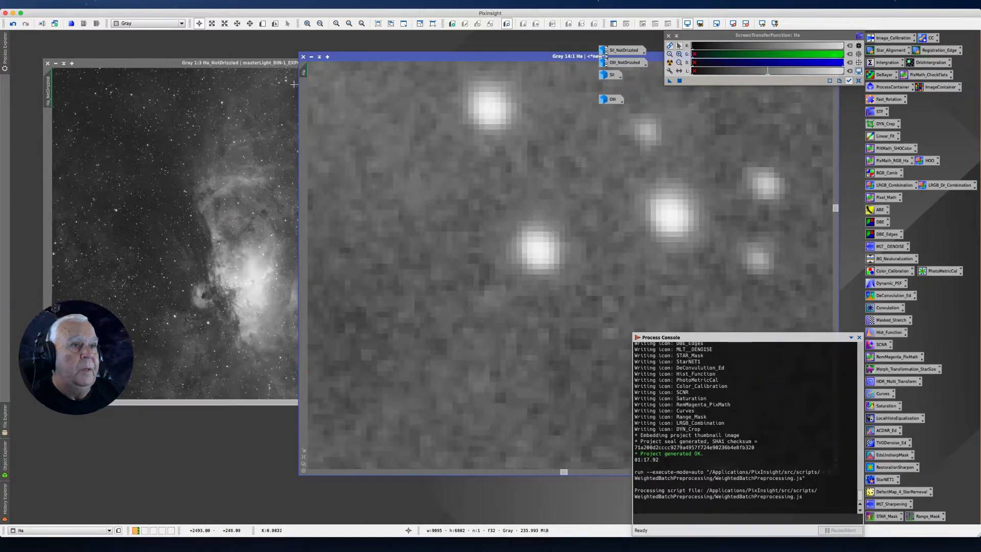
drag(833, 209, 836, 209)
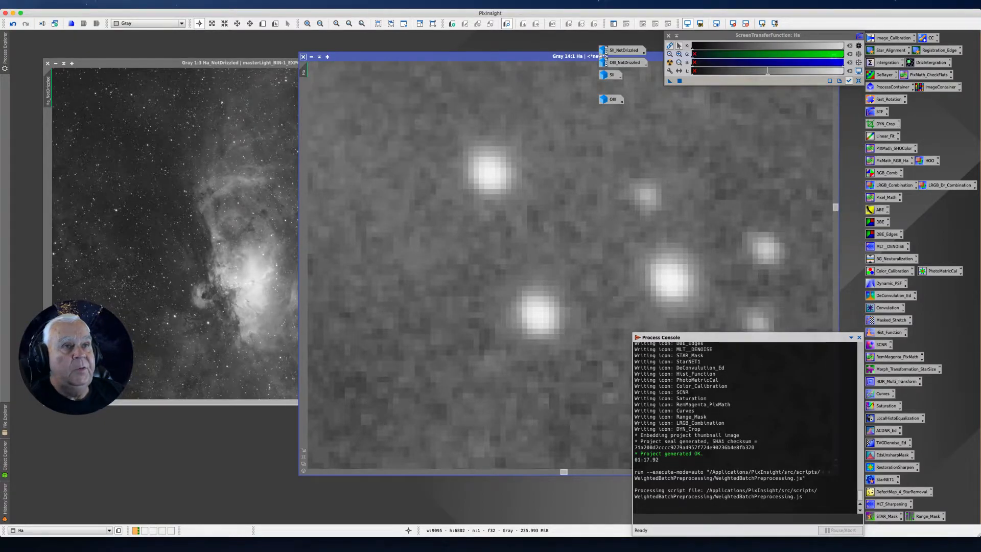
Match the Ha_NotDrizzled view to the Ha image's zoom and position, and place the windows so both star groups can be compared
click(303, 73)
drag(303, 73, 47, 93)
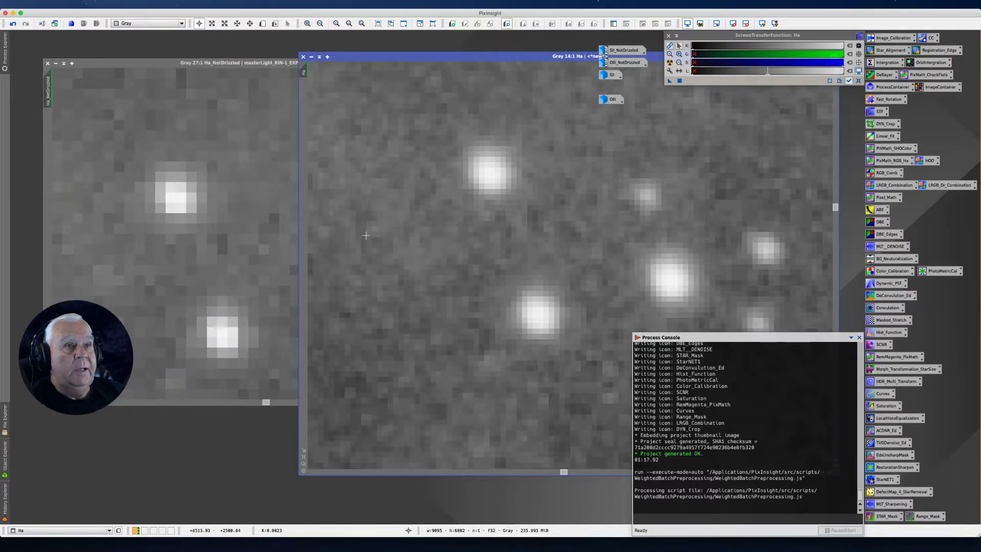
drag(429, 57, 559, 58)
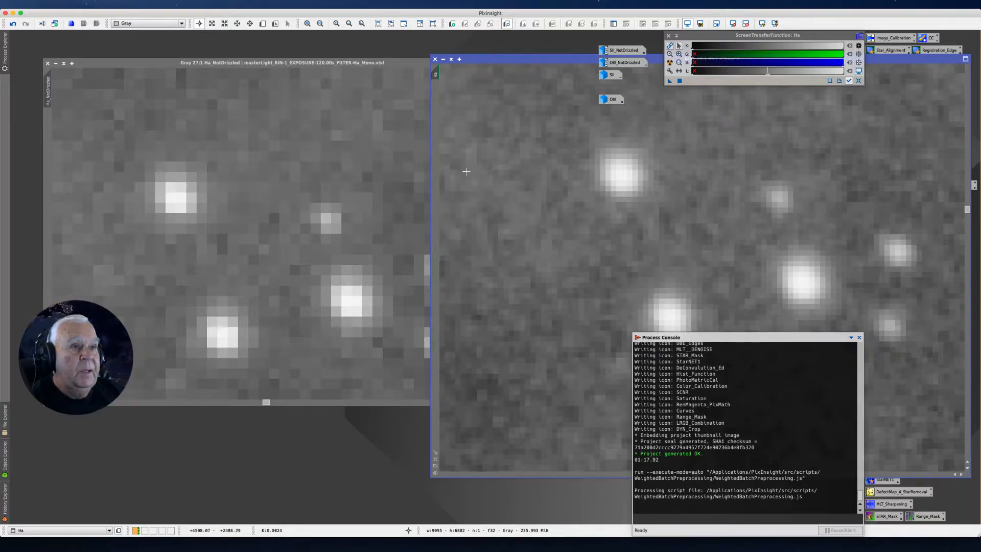
Magnify the Ha image to individual pixels and apply the same view to Ha_NotDrizzled to compare their pixel structure
scroll(495, 185, up, 2)
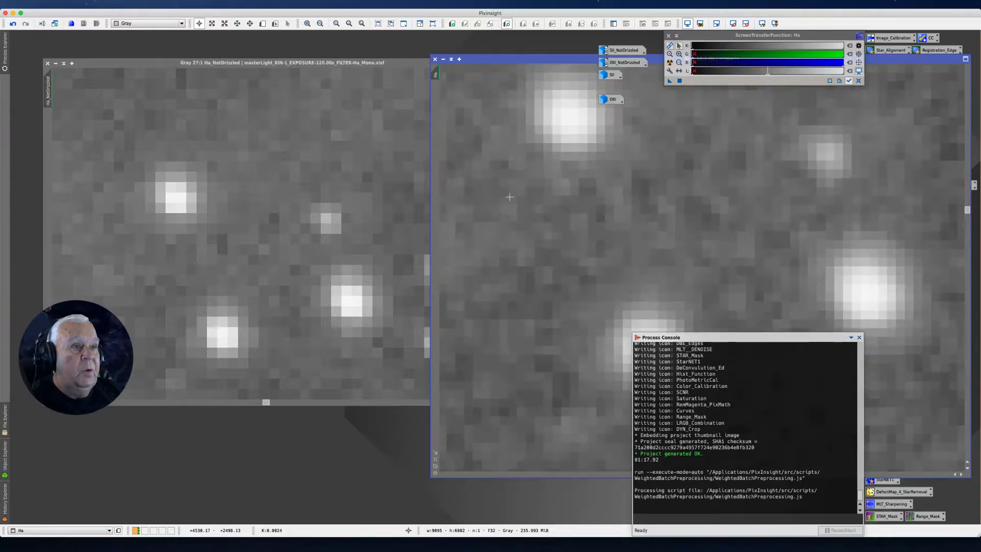
scroll(510, 196, up, 3)
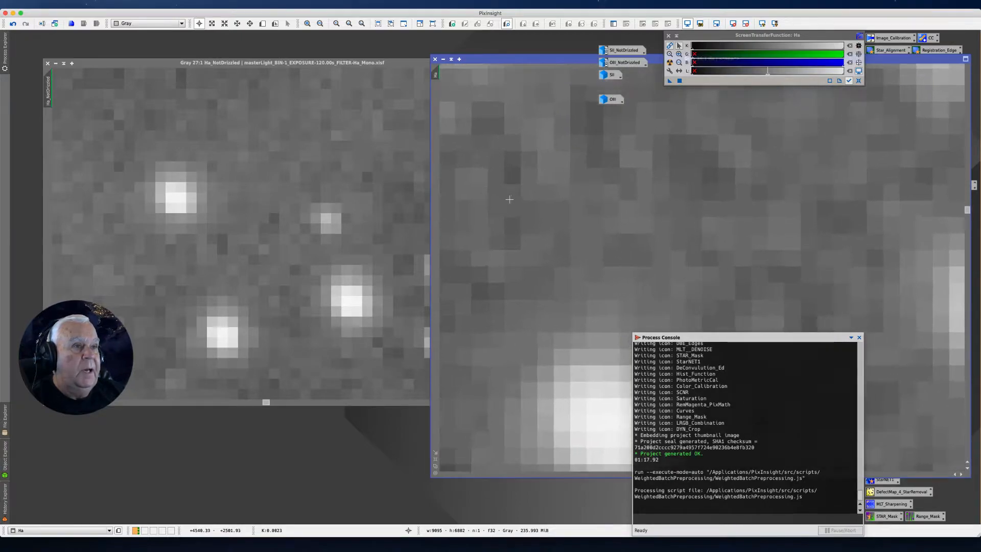
scroll(509, 199, up, 3)
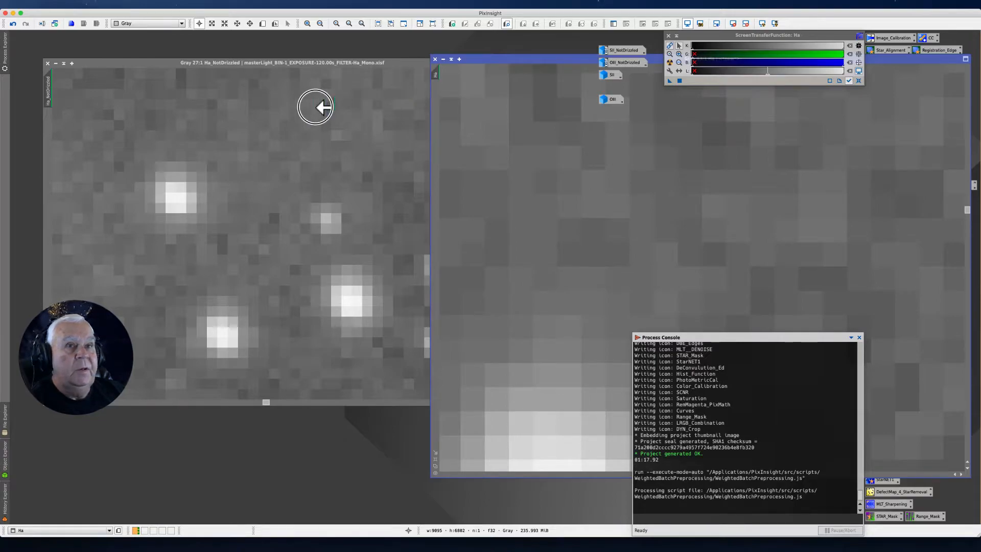
drag(58, 137, 47, 142)
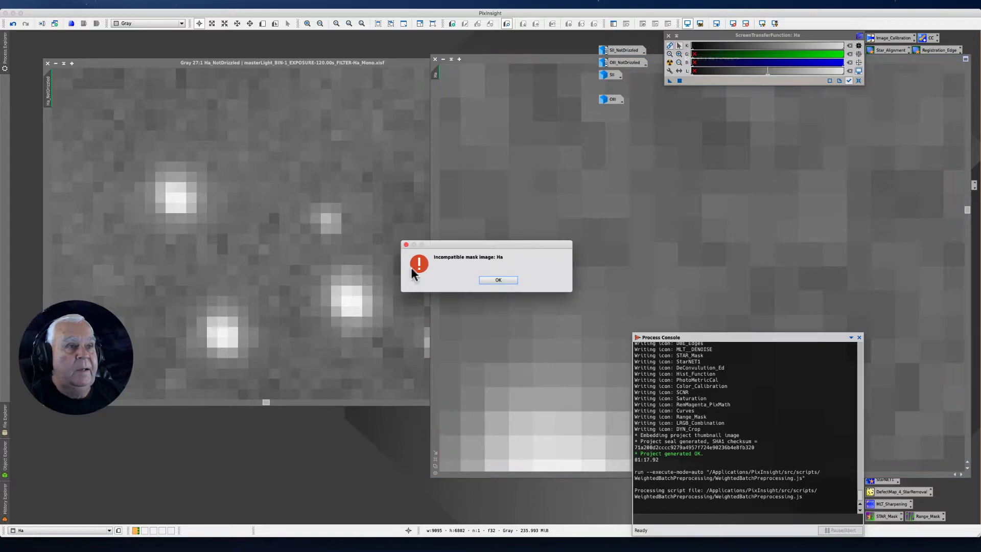
click(498, 281)
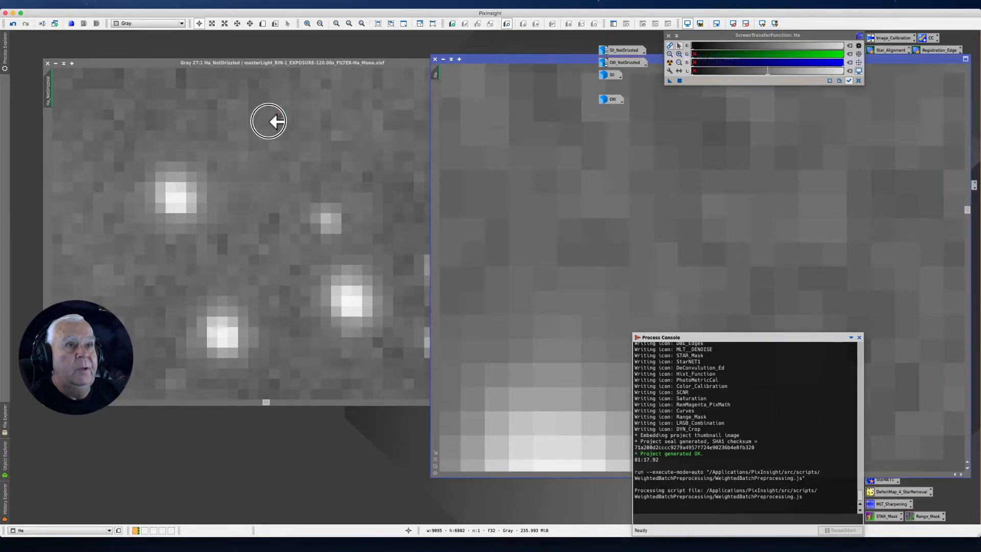
drag(47, 94, 48, 94)
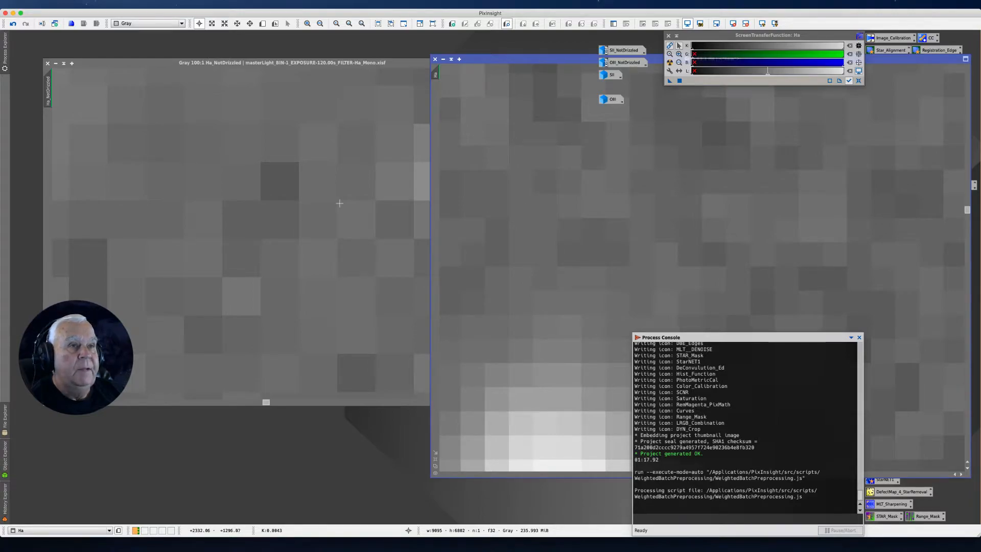
Return the Ha image to a full-frame view and minimize both the Ha and Ha_NotDrizzled images to icons
scroll(544, 178, down, 6)
scroll(544, 179, down, 8)
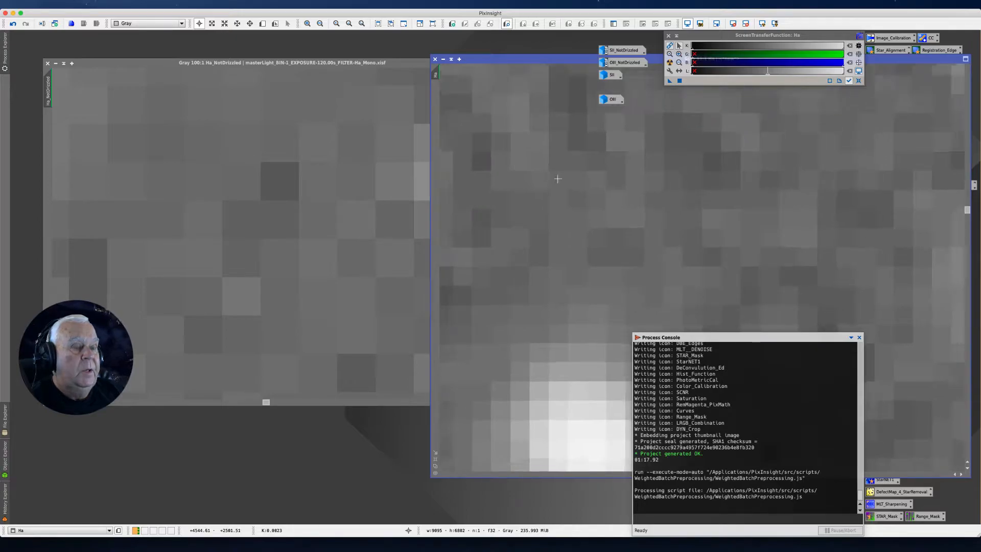
scroll(598, 164, down, 15)
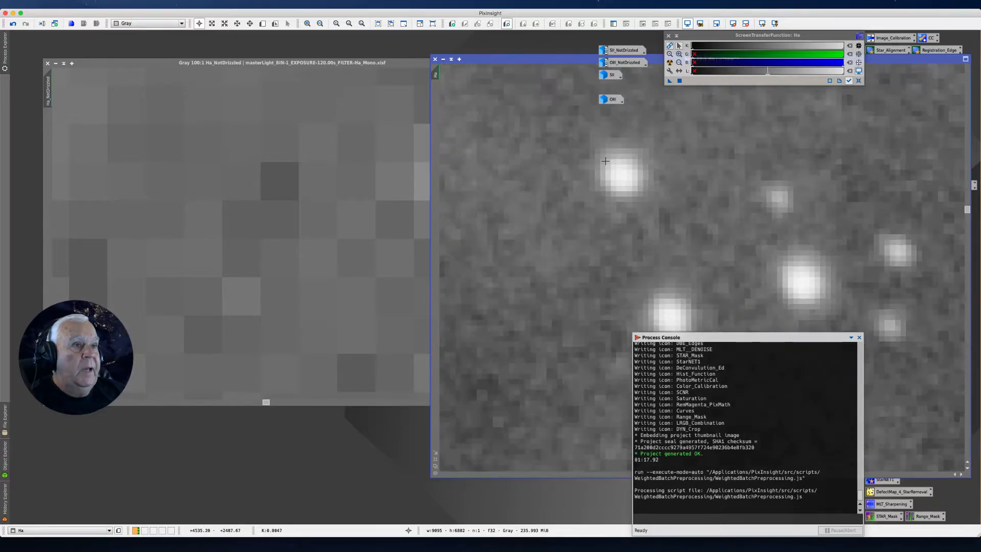
scroll(618, 166, down, 5)
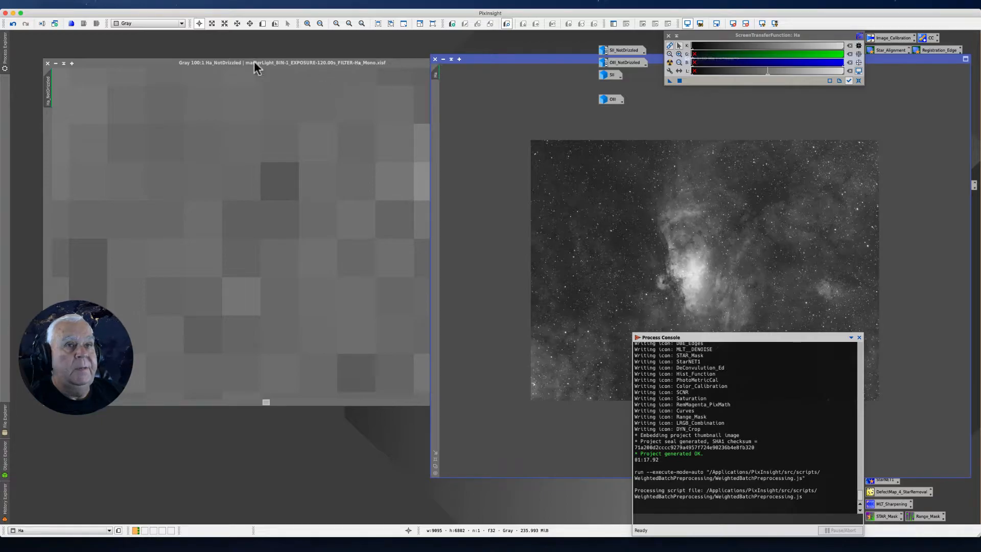
click(443, 64)
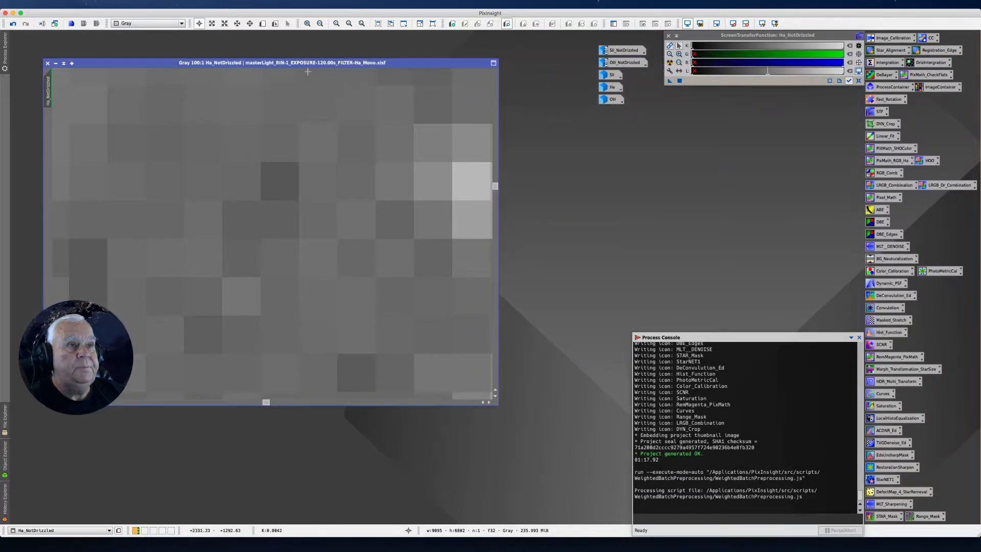
click(56, 64)
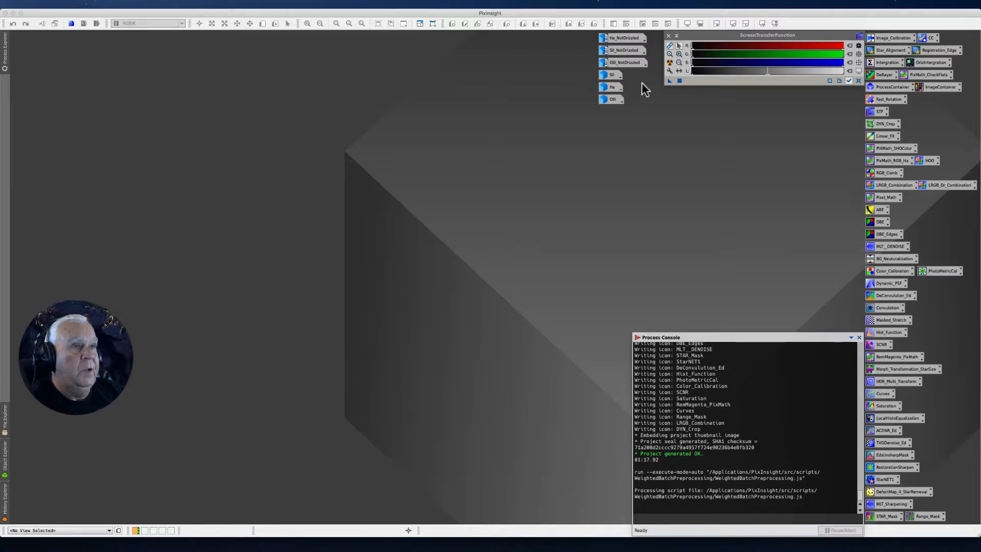
Restore the Ha and OIII images from their icons, showing Ha whole at 1:8 zoom in the free workspace area
mouse_move(608, 82)
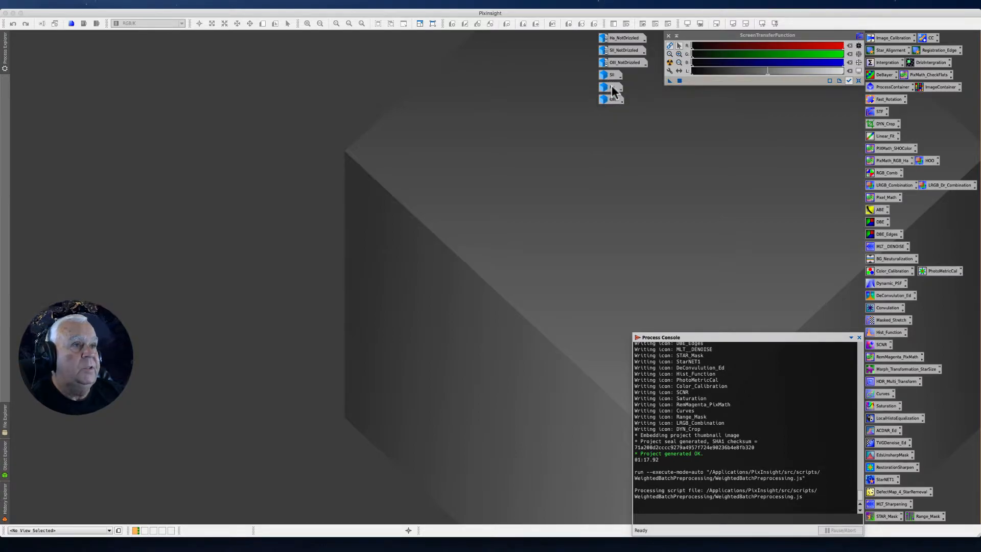
double_click(609, 88)
drag(521, 56, 173, 40)
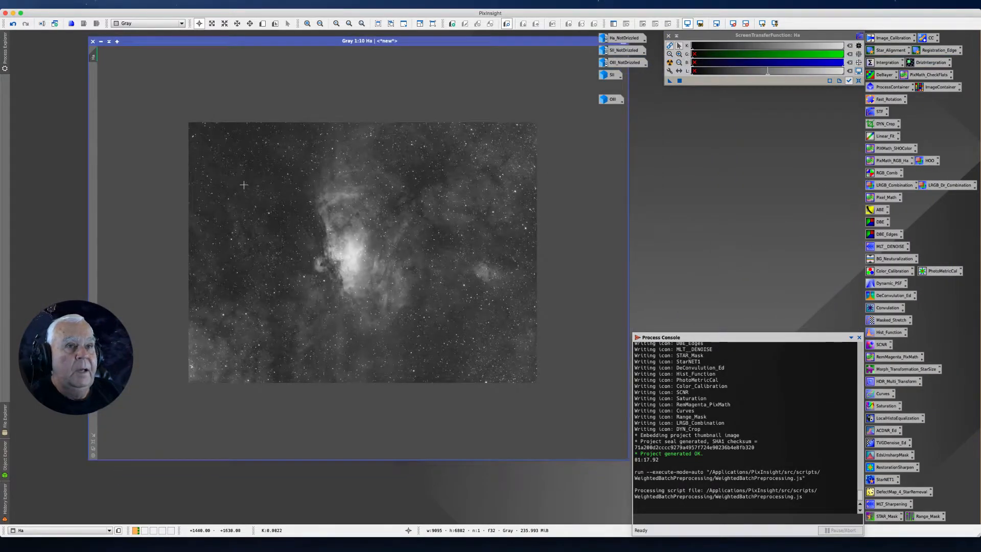
scroll(244, 184, up, 2)
scroll(244, 185, down, 1)
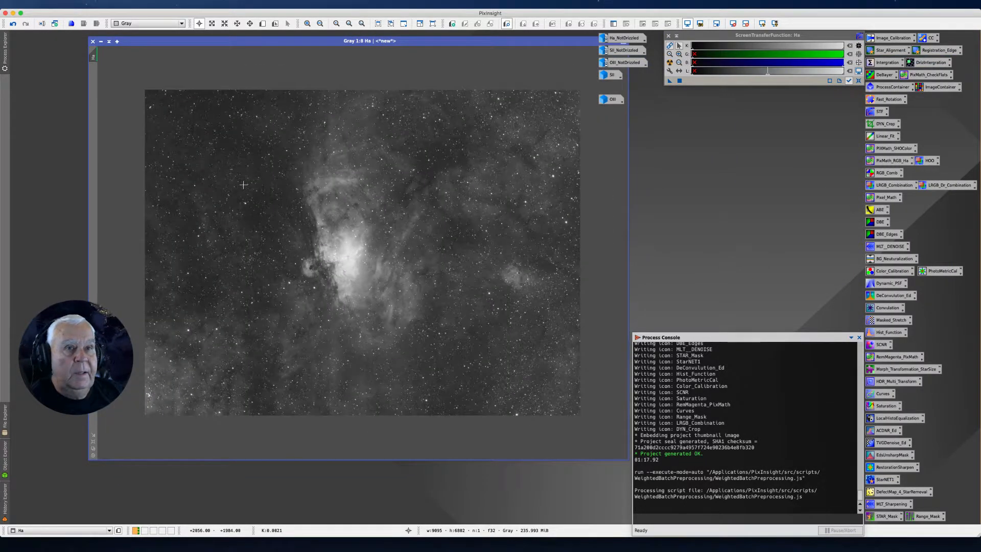
scroll(243, 184, up, 1)
scroll(244, 184, down, 1)
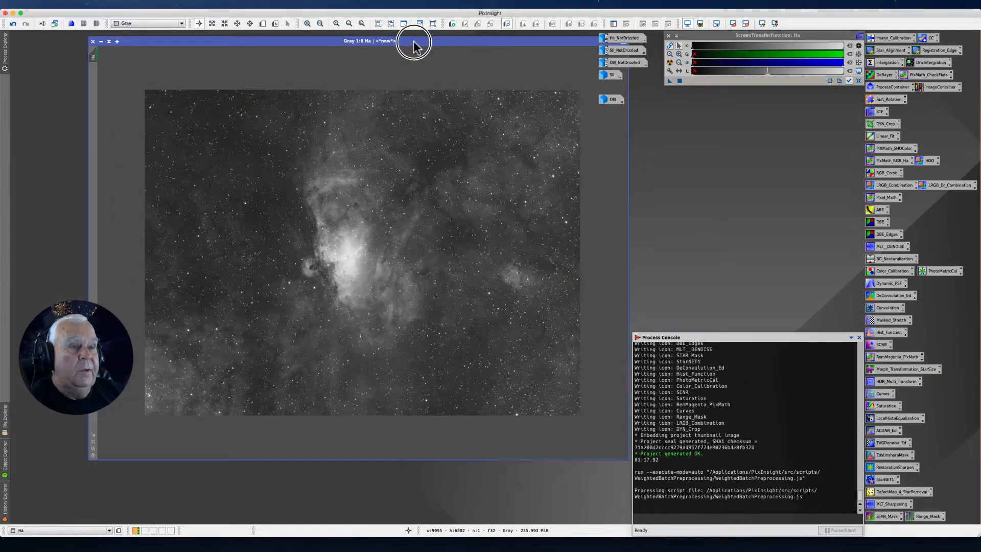
drag(416, 40, 385, 38)
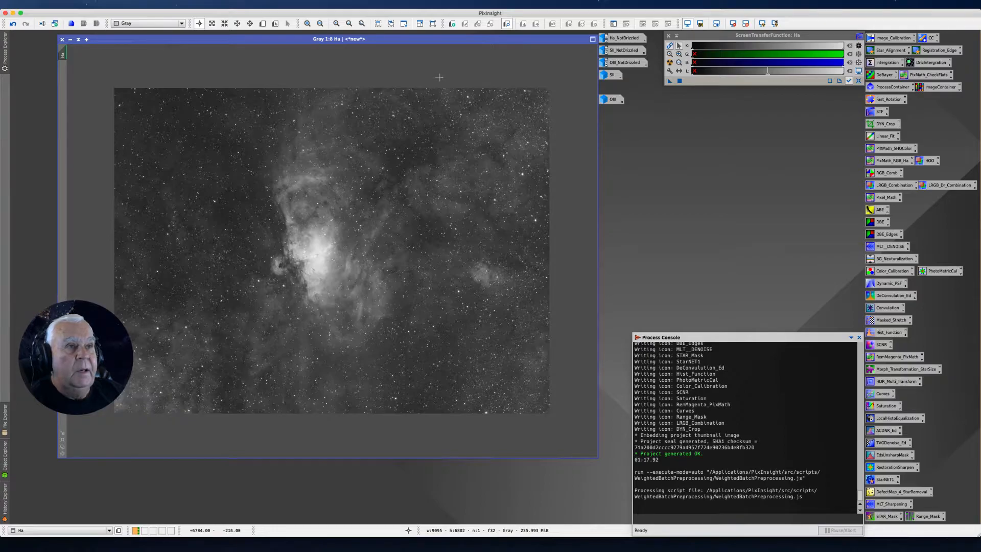
double_click(615, 100)
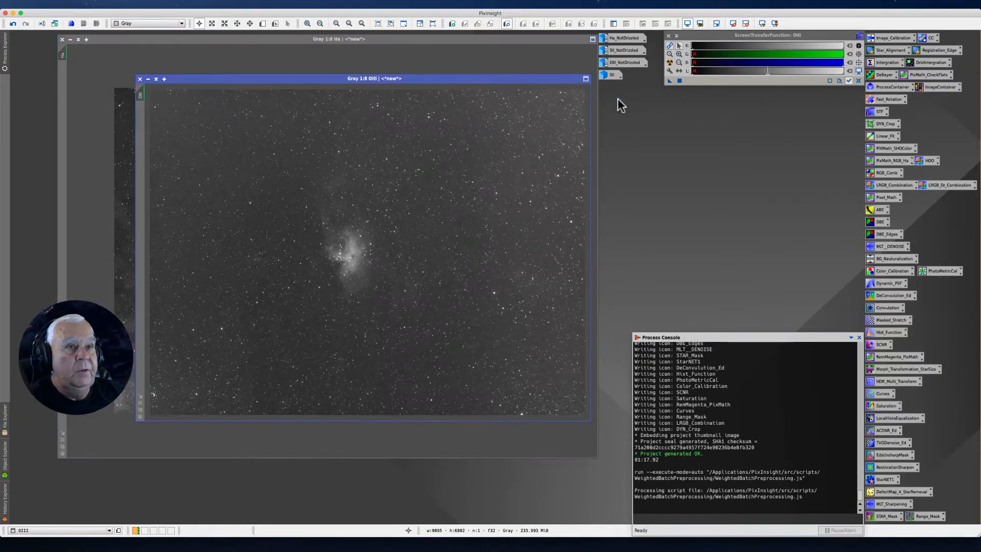
Enlarge the OIII and Ha image windows to 1:6 zoom and bring the Ha window to the front
scroll(375, 149, down, 2)
scroll(375, 149, up, 3)
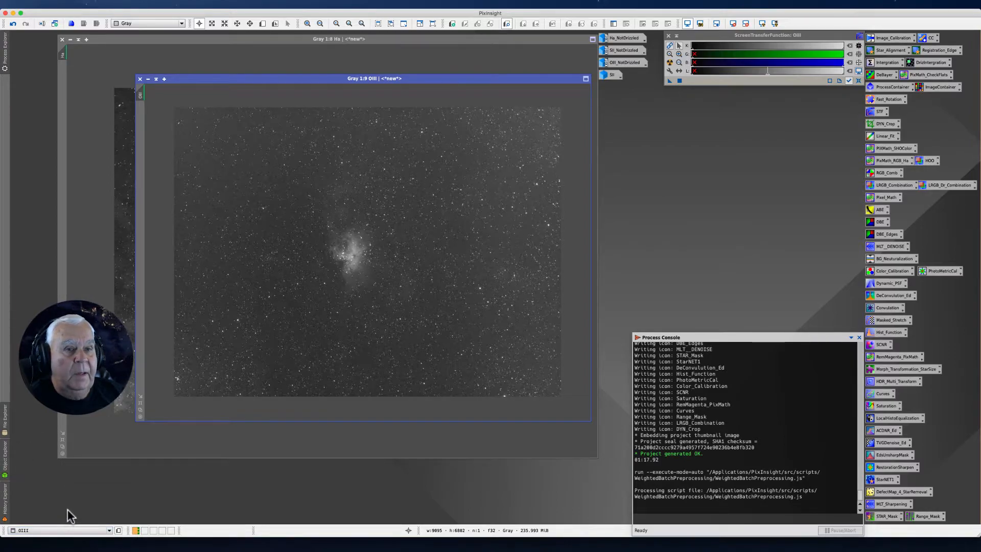
click(139, 405)
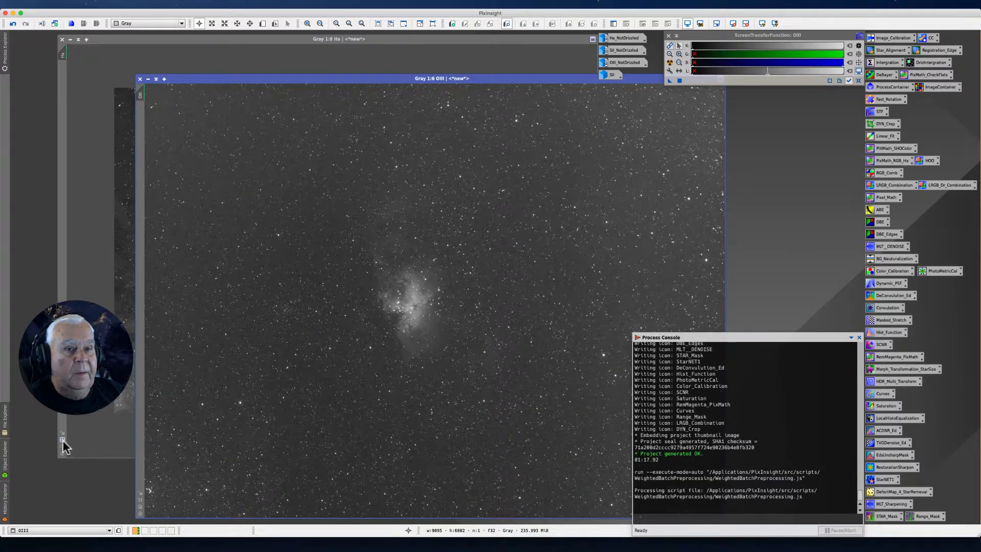
click(62, 445)
drag(272, 34, 235, 49)
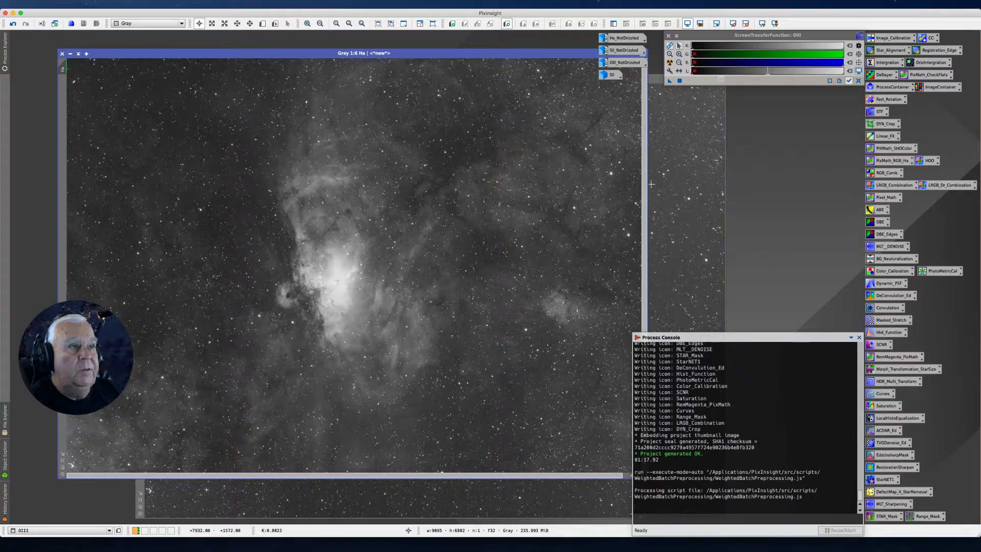
Place the OIII window directly over the Ha window and zoom it out to 1:7 to show the whole frame
click(685, 204)
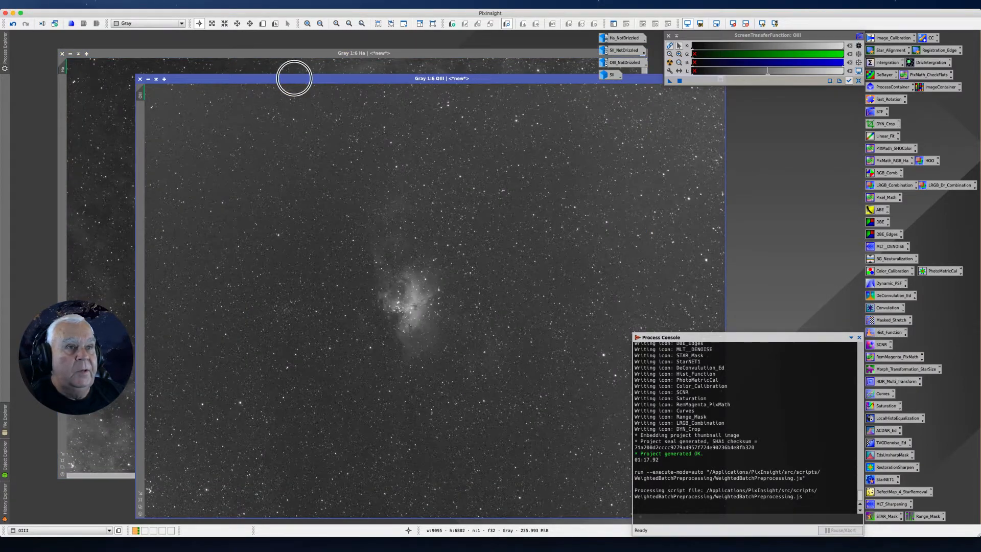
drag(293, 77, 219, 48)
scroll(286, 155, down, 3)
scroll(286, 155, up, 2)
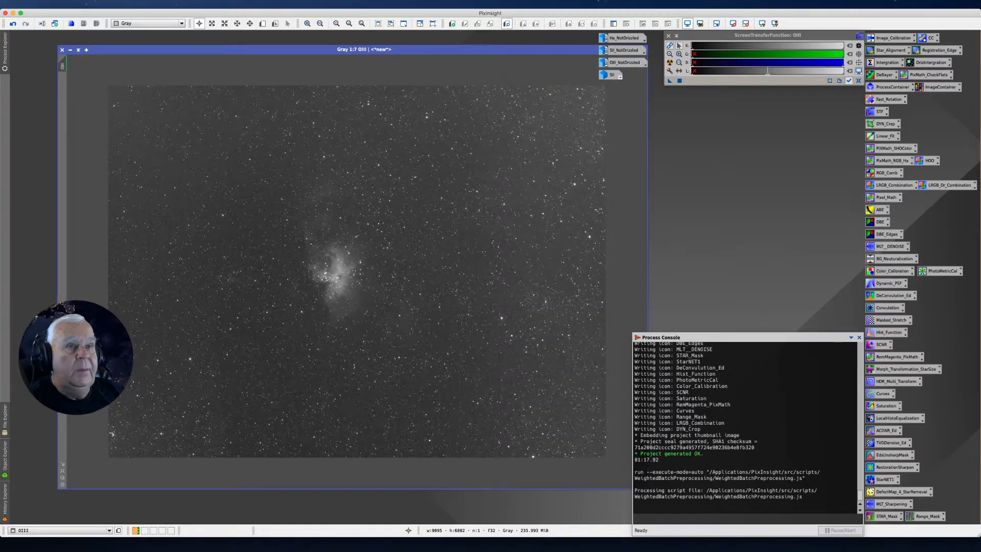
Restore the SII image from its icon, move it higher in the workspace, and show it whole at 1:8 zoom
double_click(610, 75)
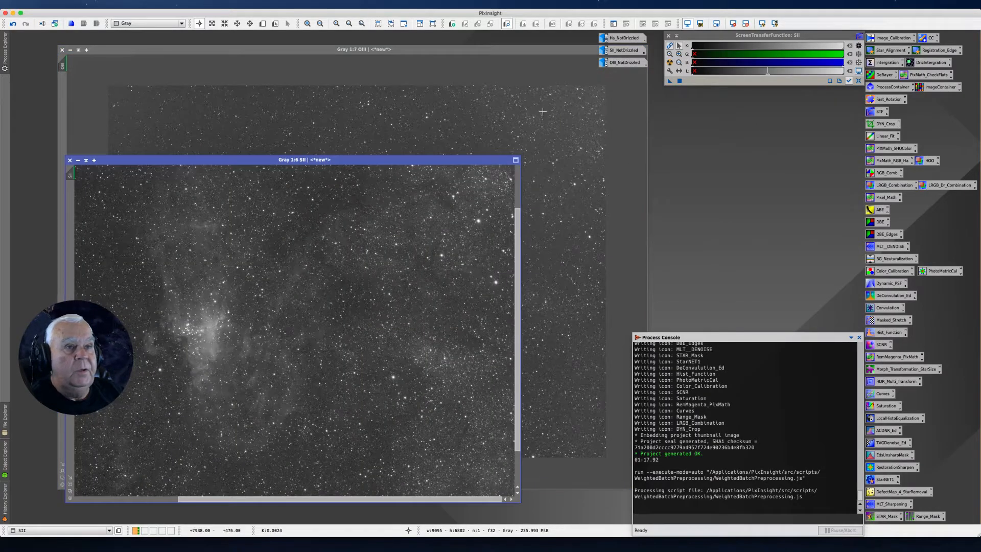
drag(433, 160, 440, 83)
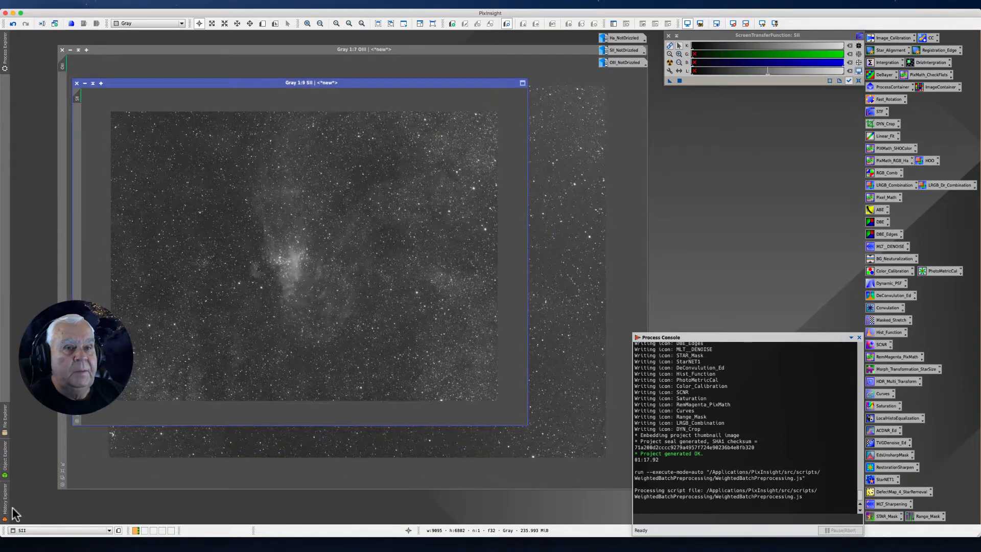
click(77, 417)
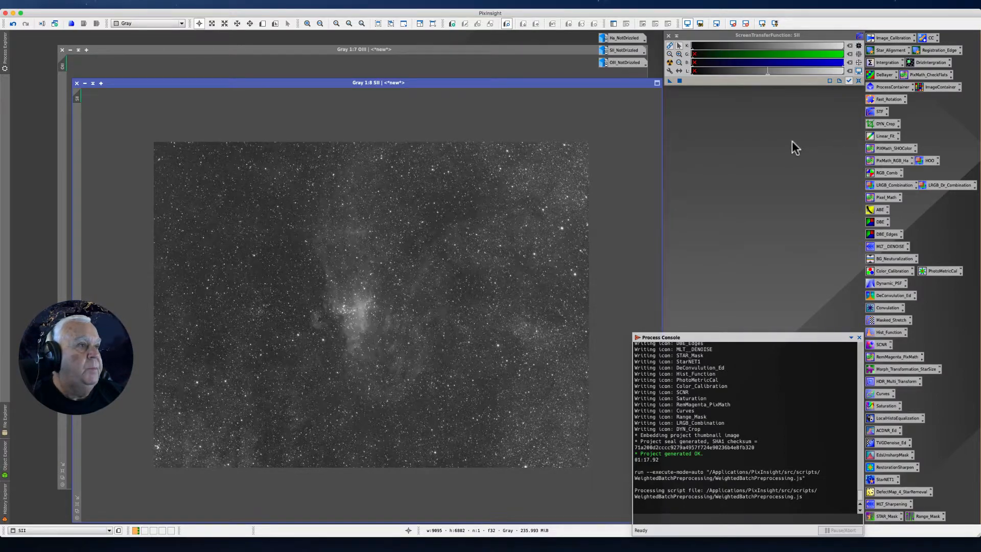
Start DynamicCrop on the SII image and pull in all four edges to a crop of about 8991 × 6706 pixels
double_click(881, 124)
drag(607, 148, 679, 133)
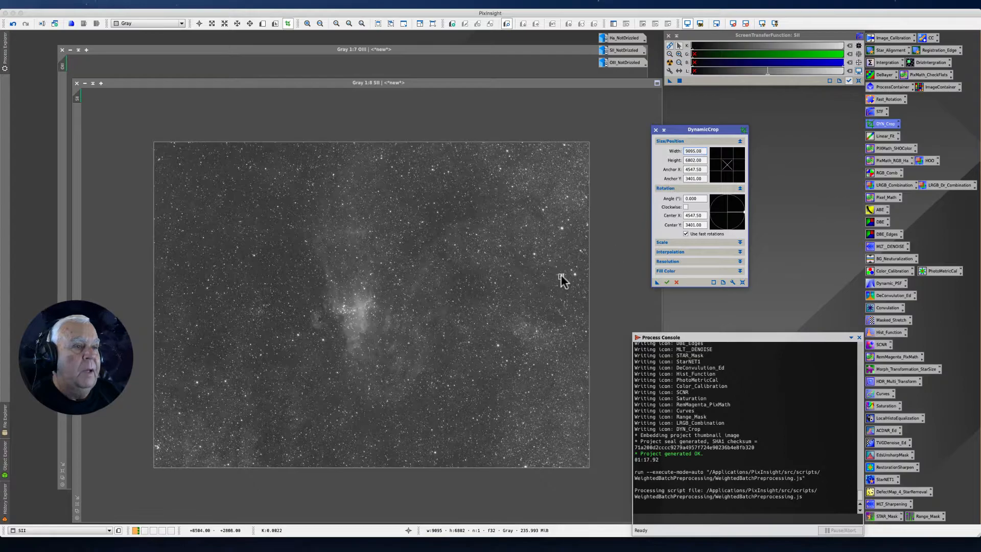
click(589, 286)
drag(589, 286, 586, 284)
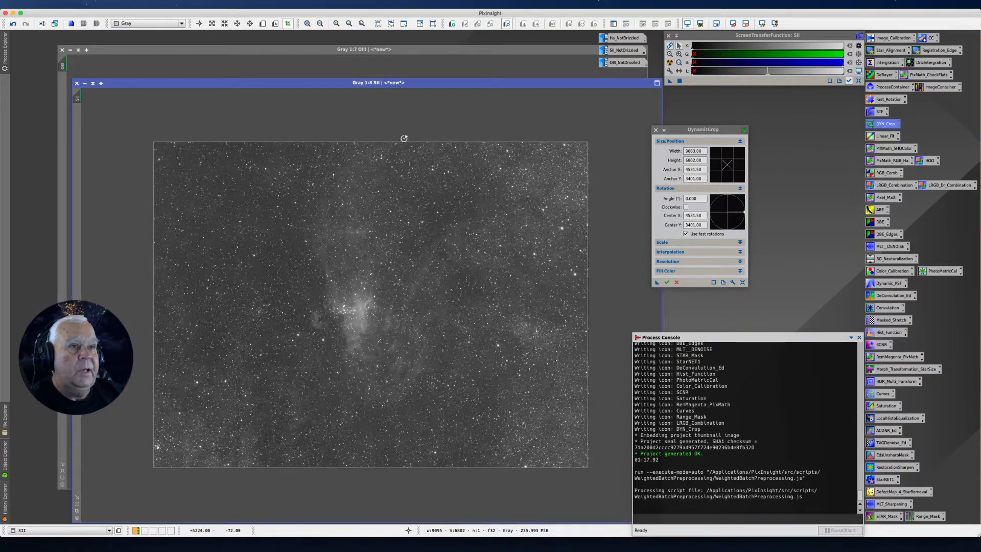
drag(402, 142, 401, 145)
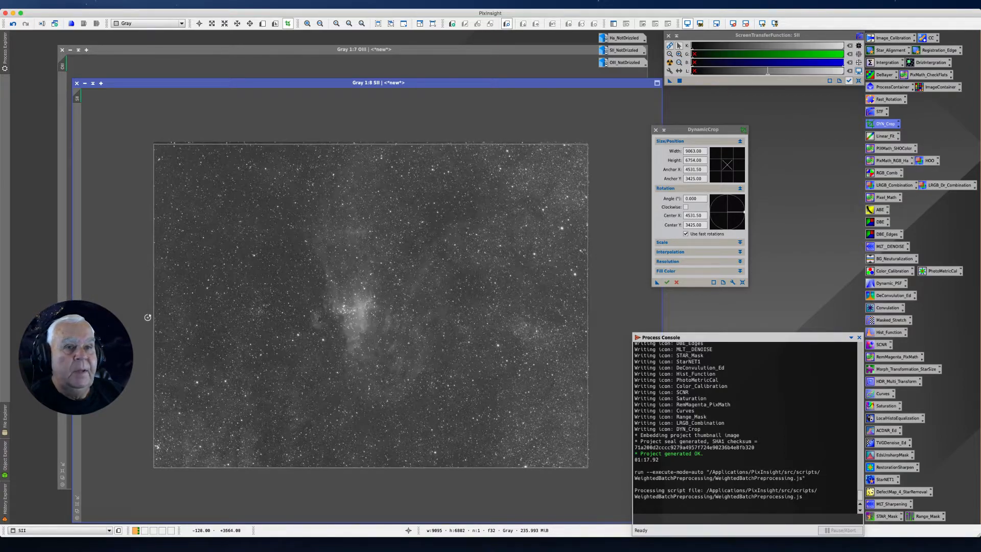
drag(154, 305, 157, 306)
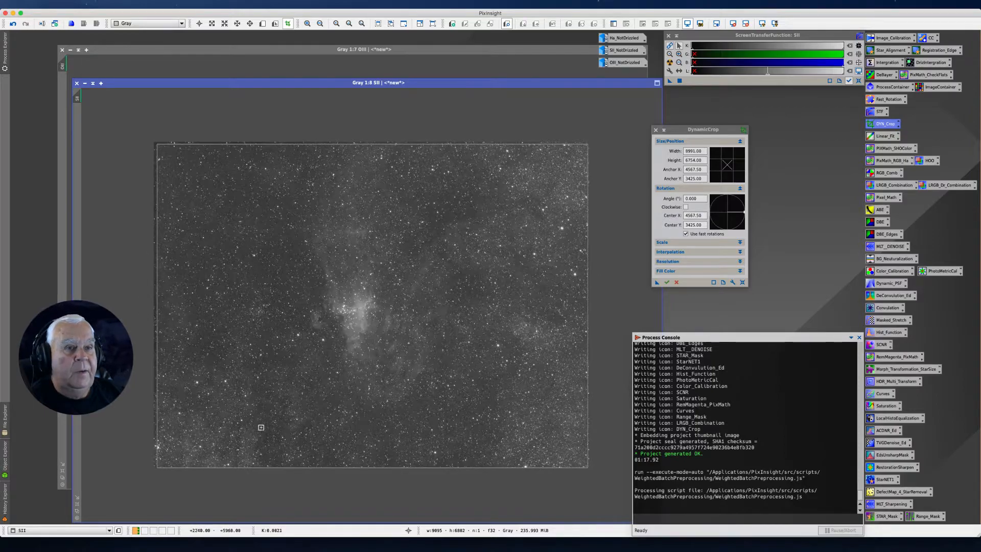
drag(324, 468, 324, 465)
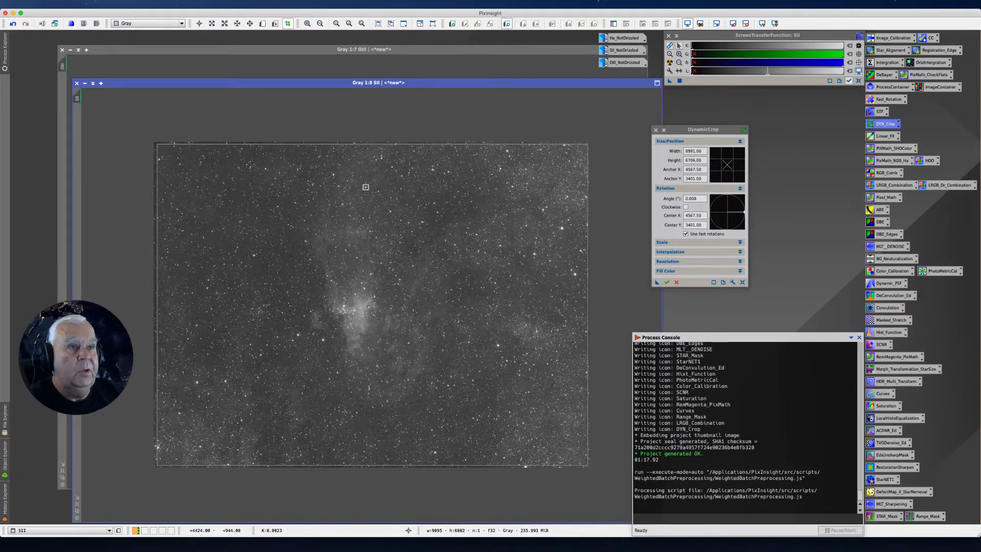
Move the SII window aside, apply its crop settings to the OIII and Ha images, and minimize both to icons
drag(132, 83, 835, 221)
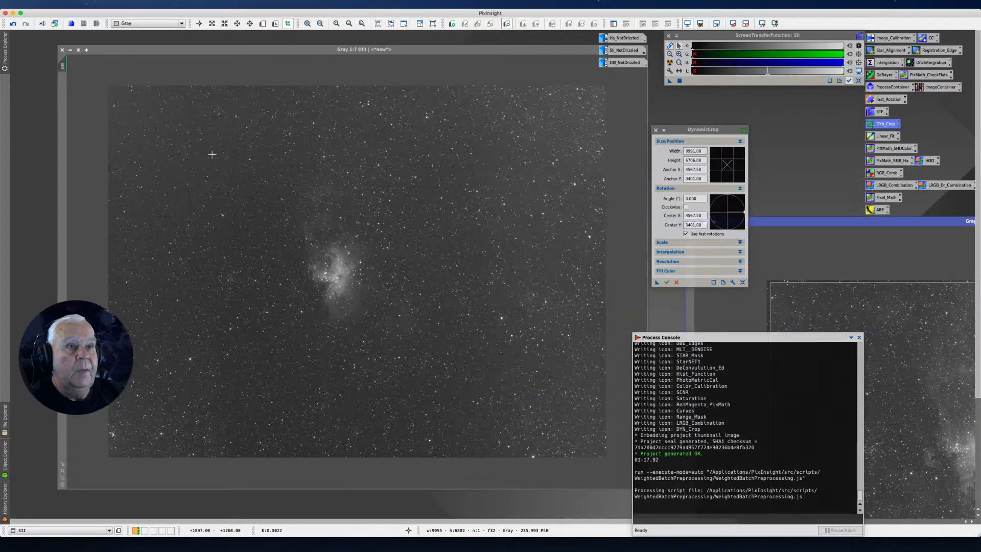
click(126, 72)
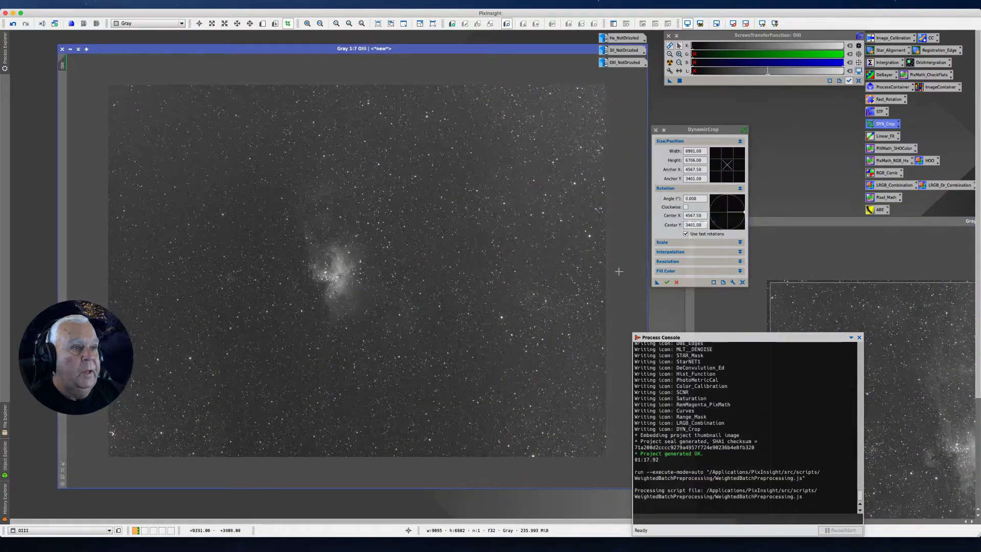
click(656, 283)
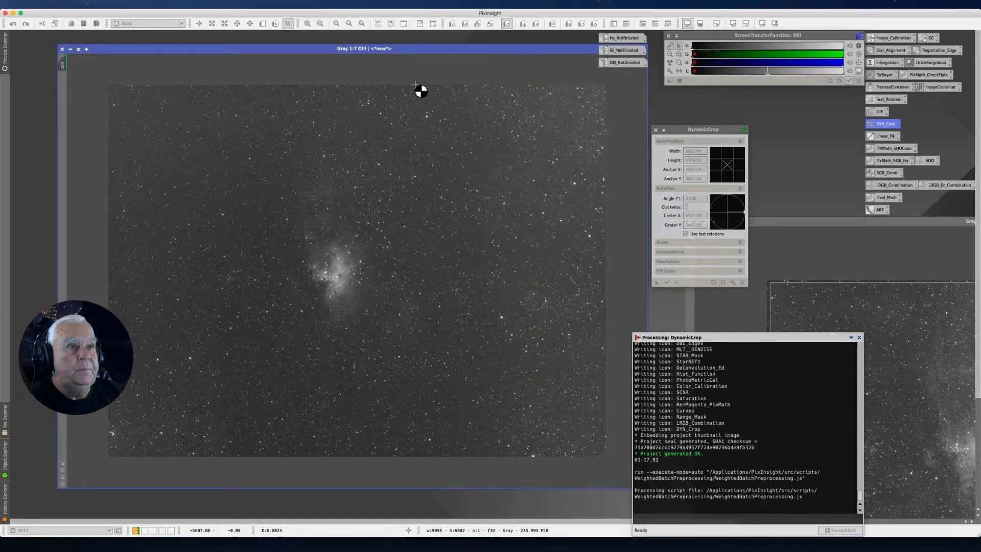
click(70, 49)
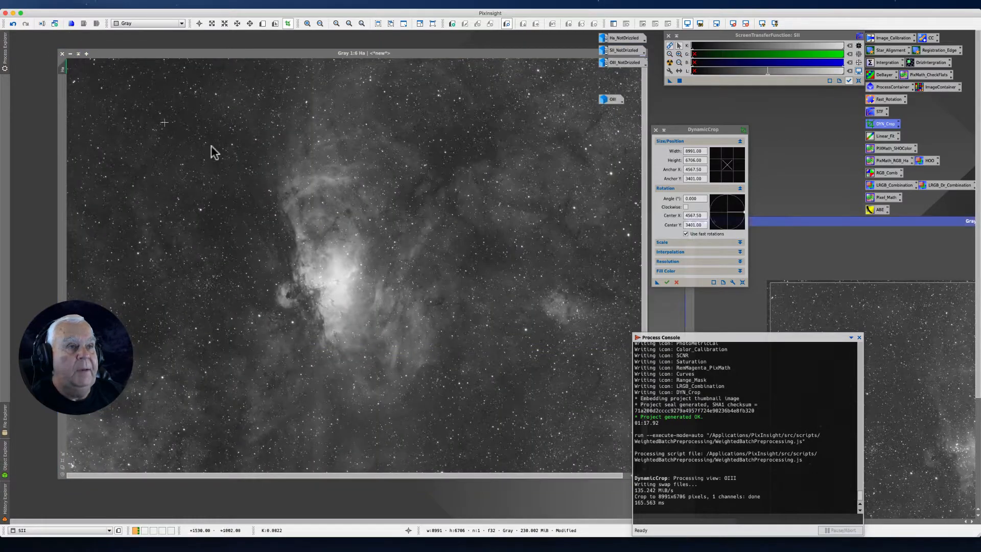
drag(657, 283, 561, 301)
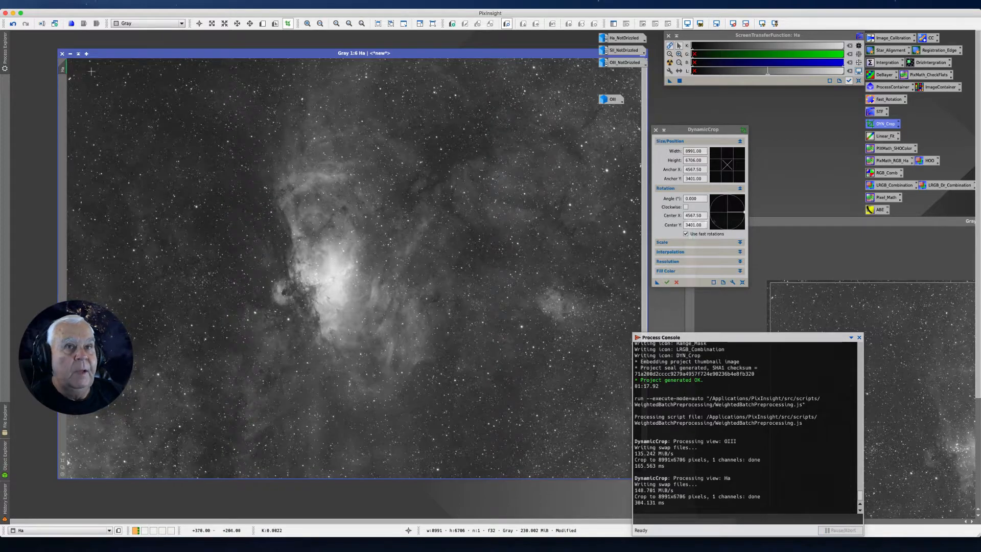
click(78, 54)
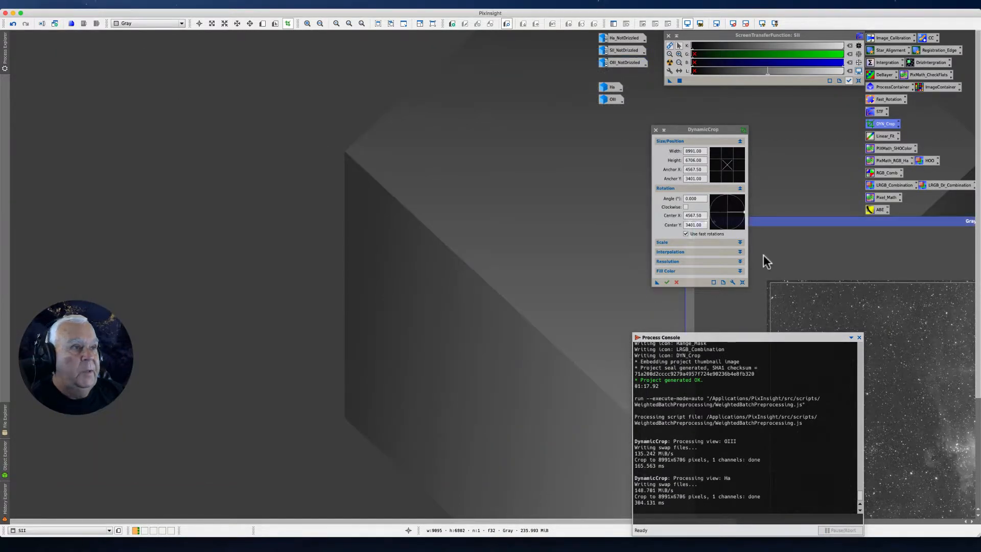
Bring the SII image back into view, apply the same crop to it, minimize it to an icon, and close DynamicCrop
drag(864, 222, 209, 49)
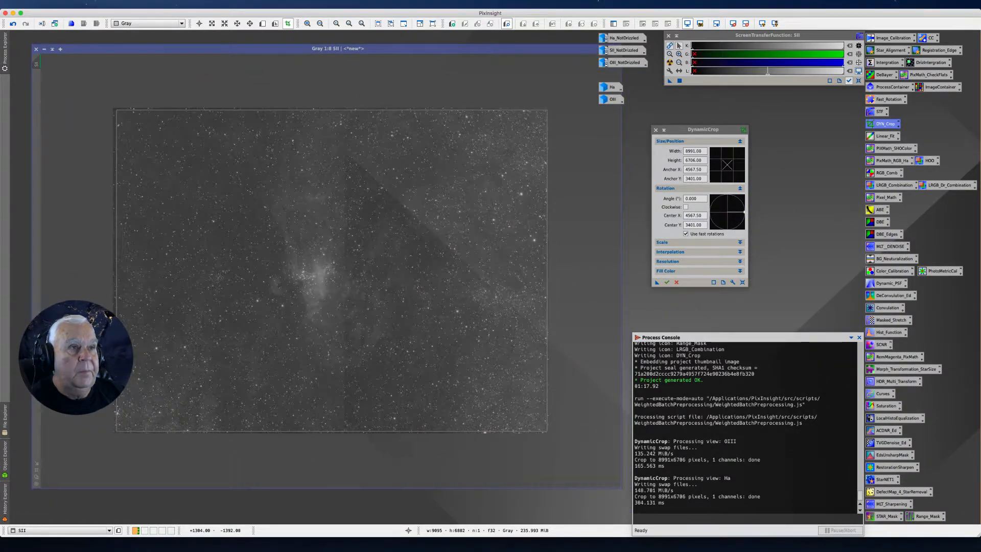
click(659, 281)
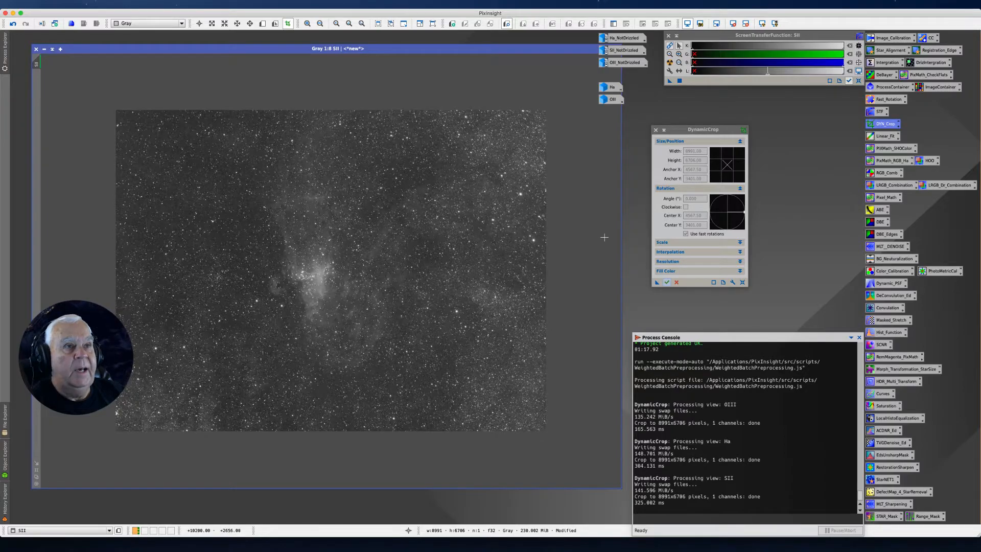
click(45, 50)
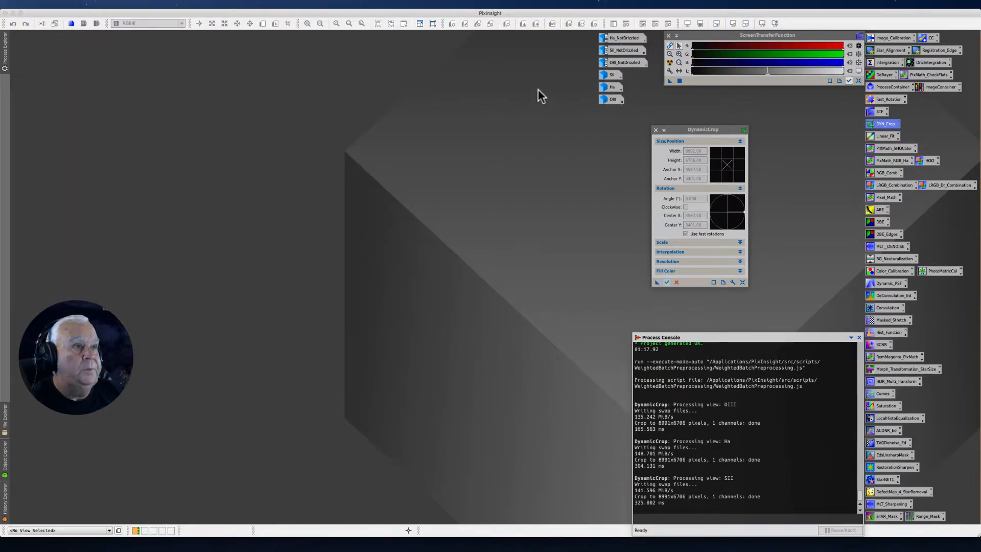
drag(677, 130, 726, 105)
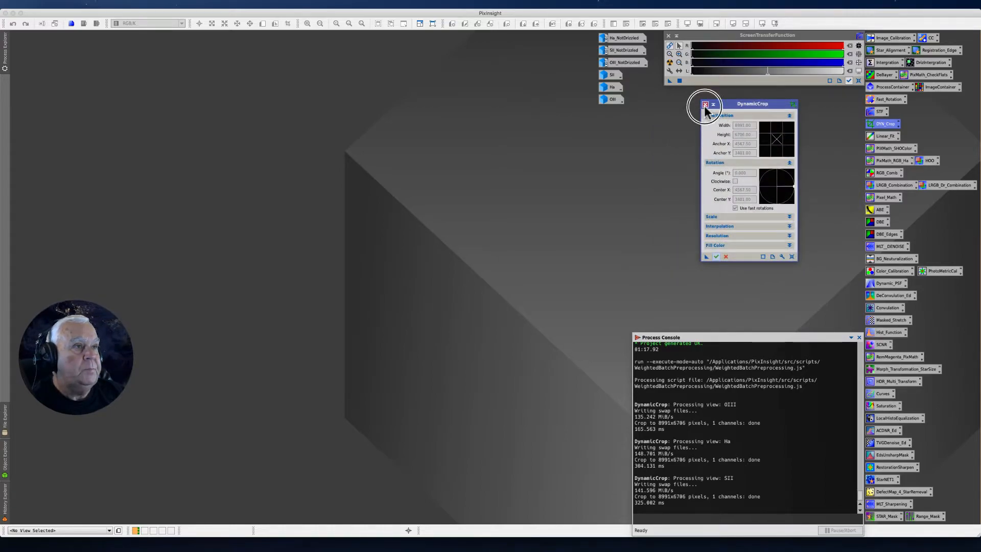
click(704, 105)
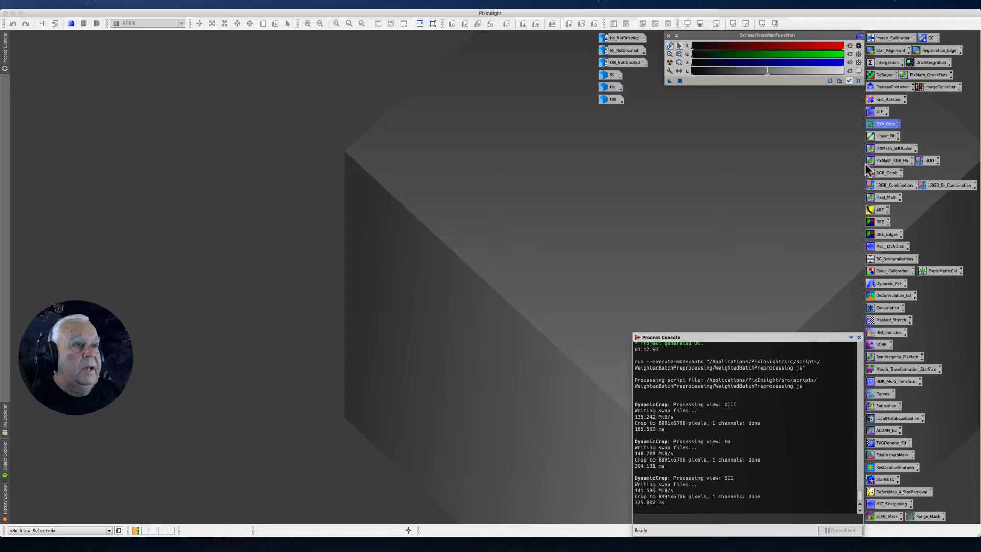
Open the PixMath_SHOColor process icon and review its PixelMath expressions for the red, green and blue channels
double_click(887, 147)
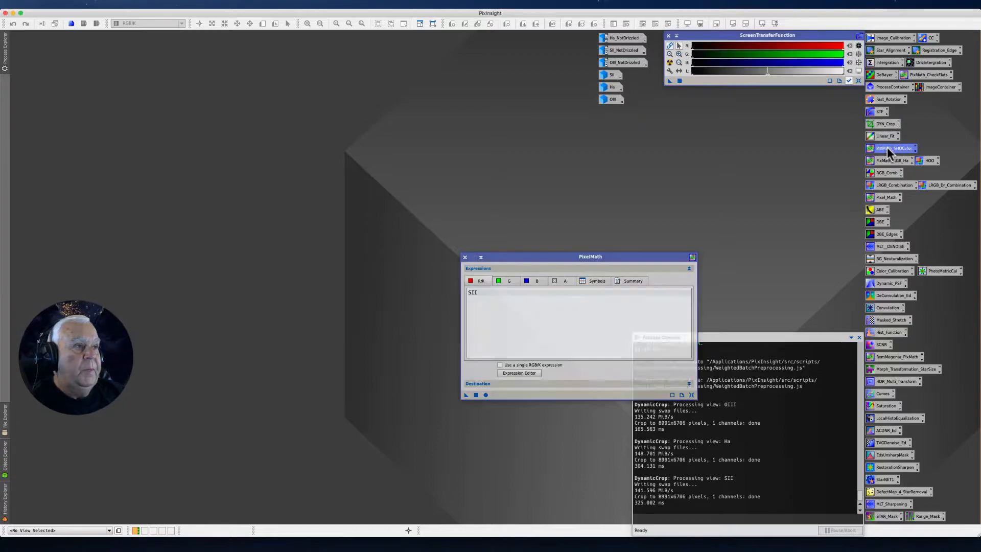
drag(503, 261, 601, 144)
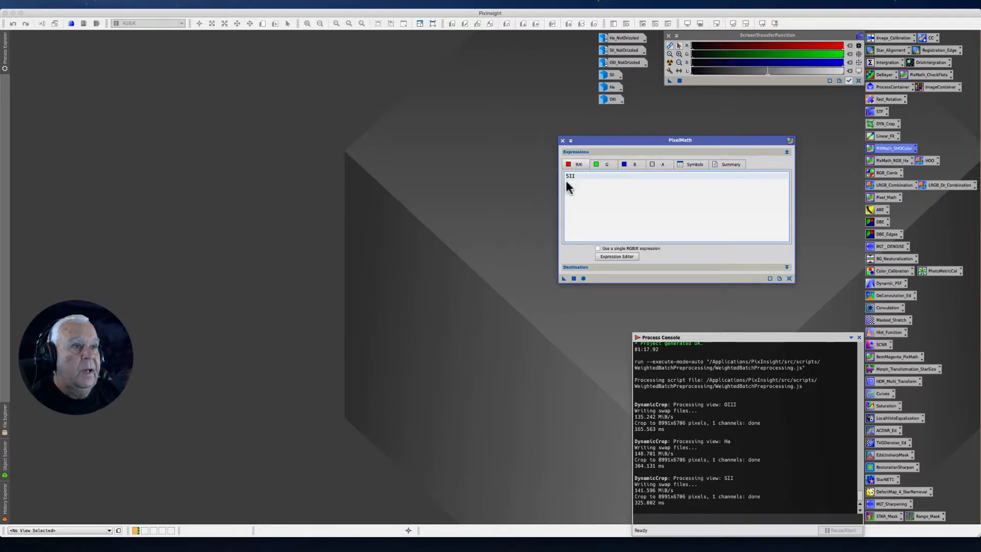
click(604, 165)
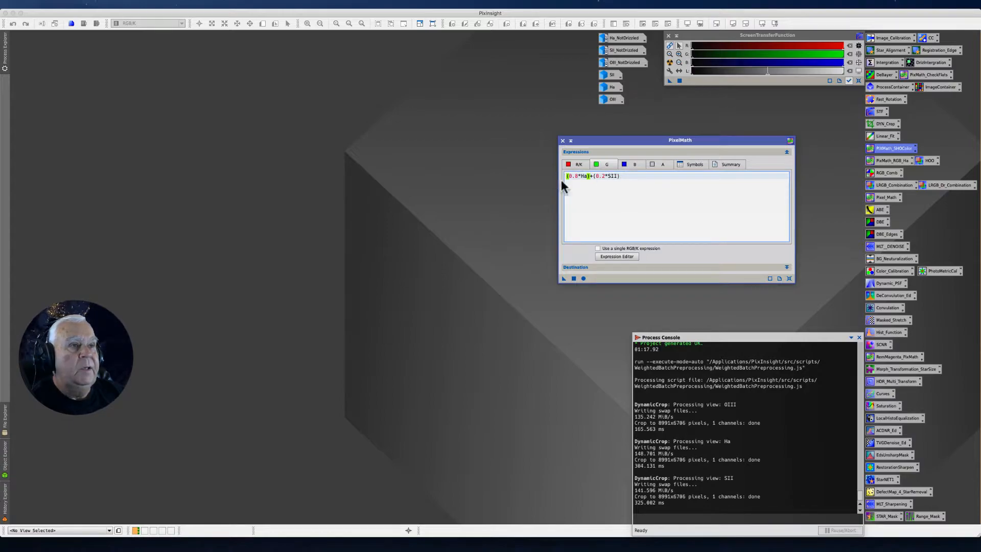
click(632, 166)
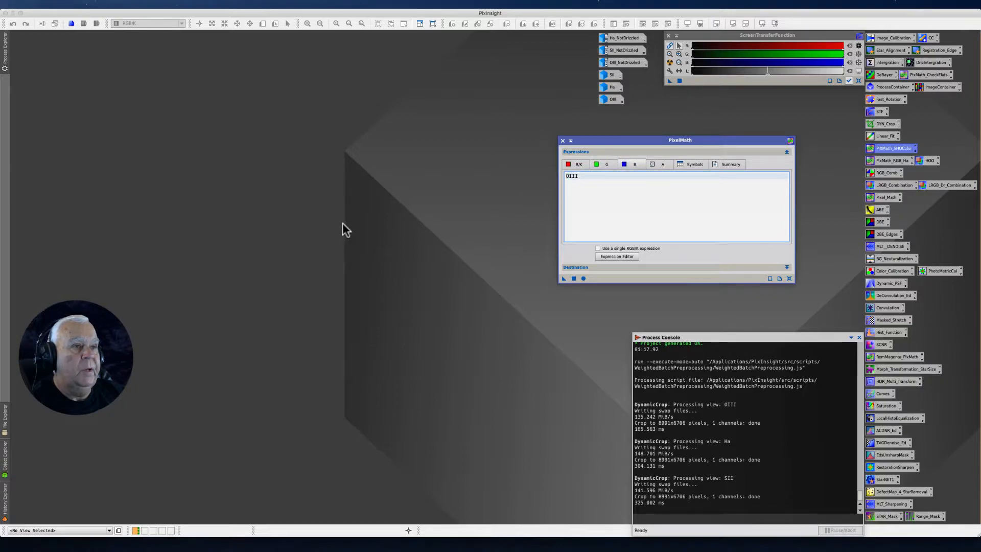
click(604, 164)
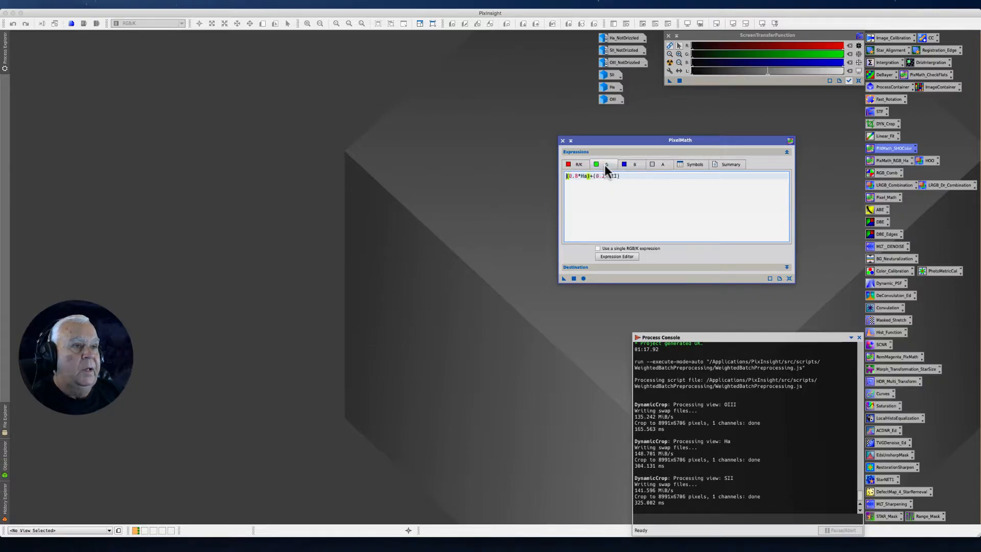
click(578, 165)
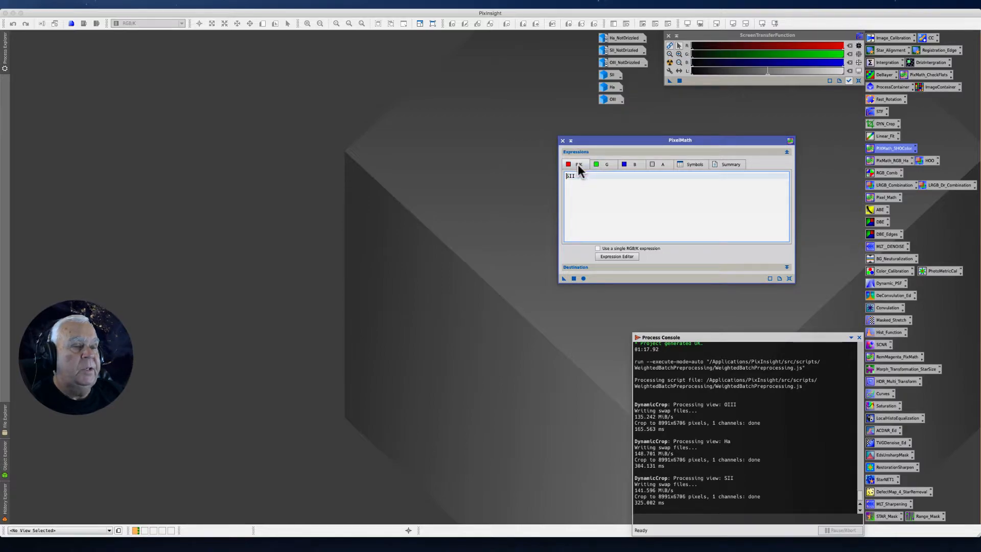
Create a process icon from the PixelMath instance on the empty workspace and look up the command for saving process icons
drag(564, 278, 335, 311)
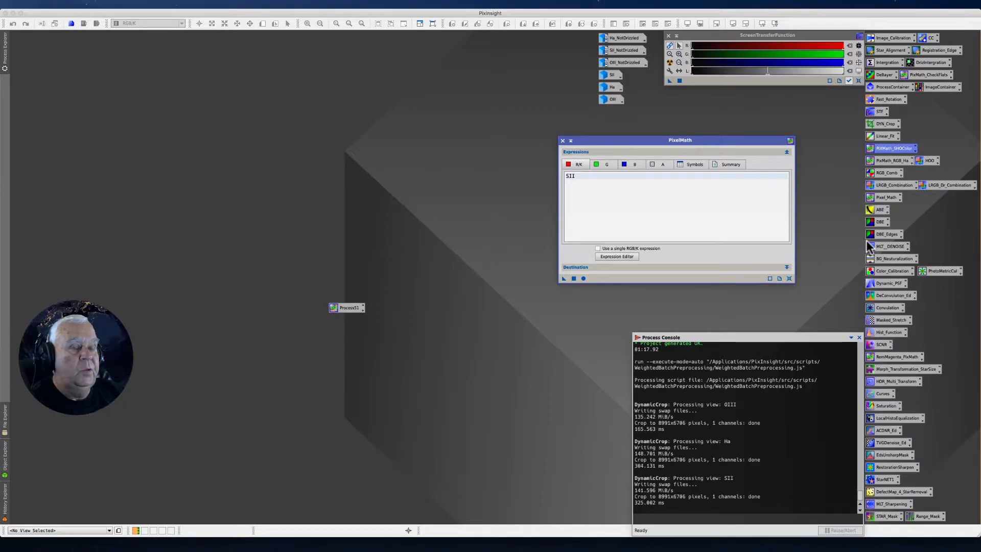
click(184, 4)
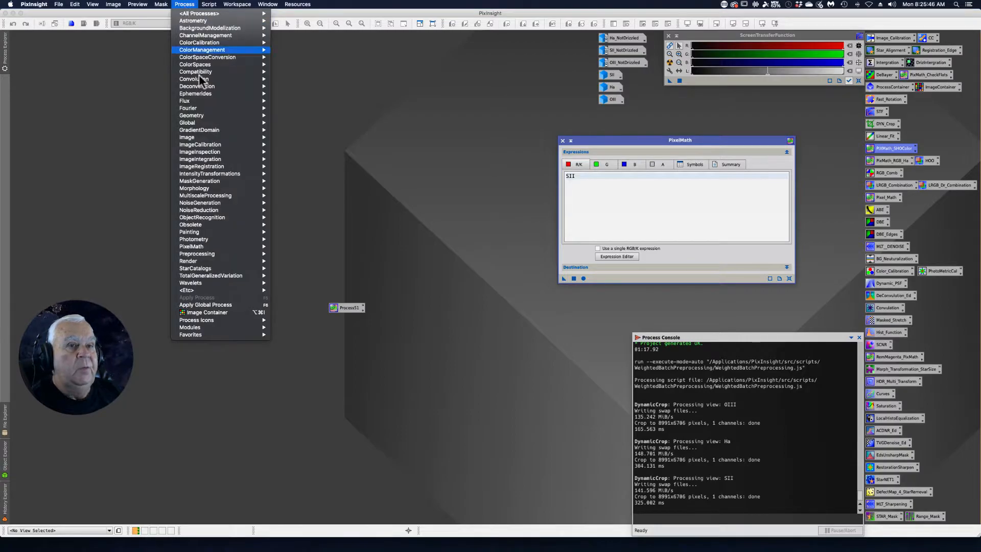
mouse_move(215, 320)
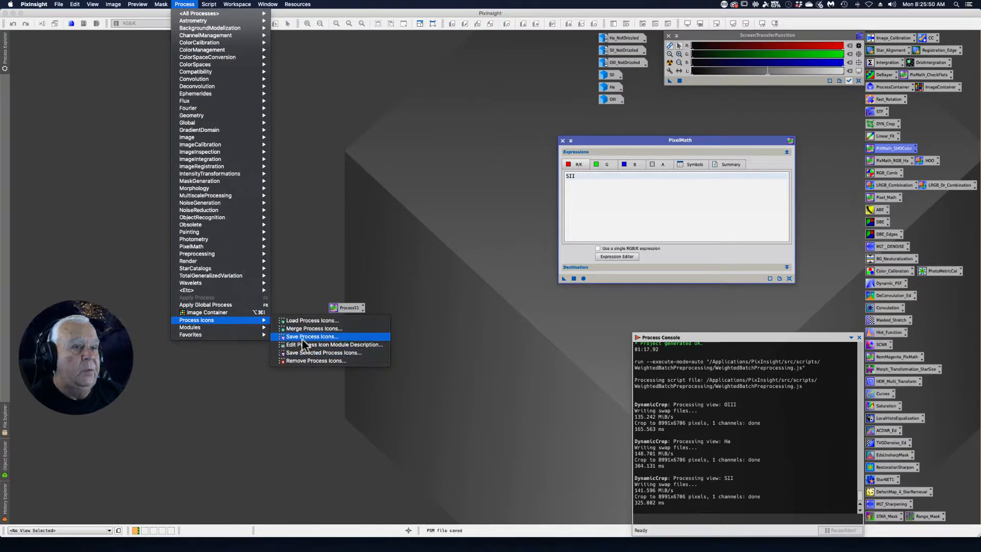
click(322, 219)
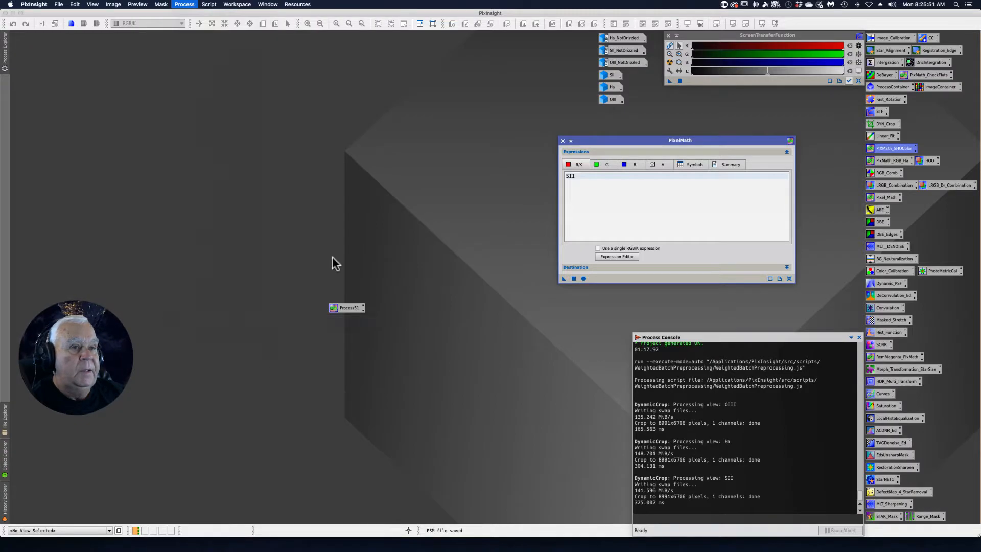
Delete the newly created PixelMath process icon from the empty workspace
right_click(340, 308)
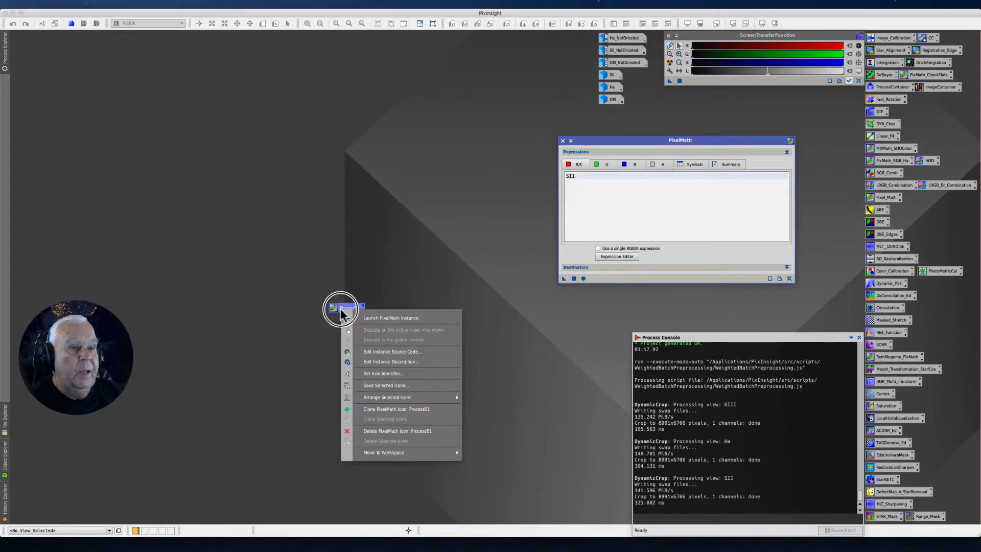
click(378, 432)
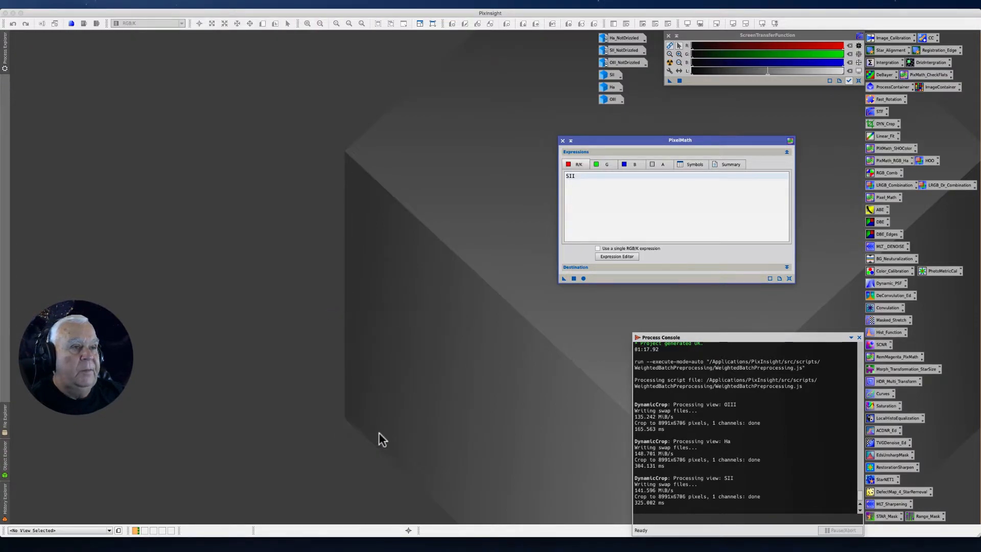
Restore the Ha image, apply the PixelMath SHO expressions to it, auto-stretch the resulting colour image, and minimize Ha
double_click(610, 88)
drag(563, 279, 466, 269)
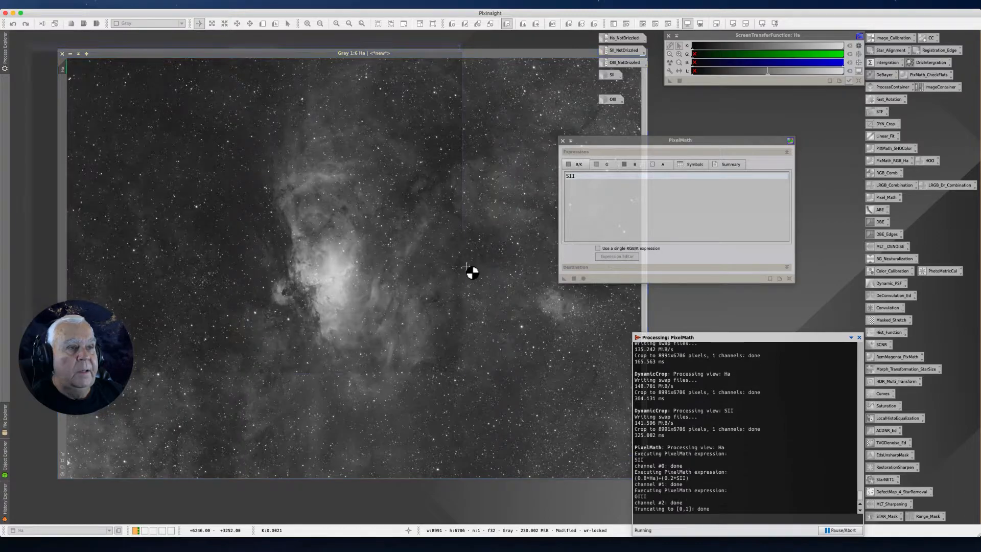
click(670, 65)
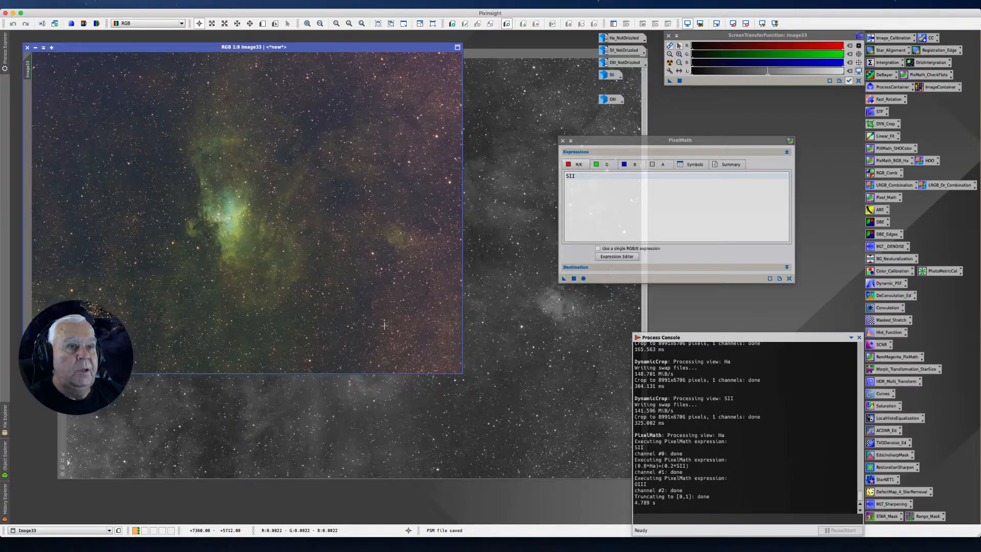
click(508, 274)
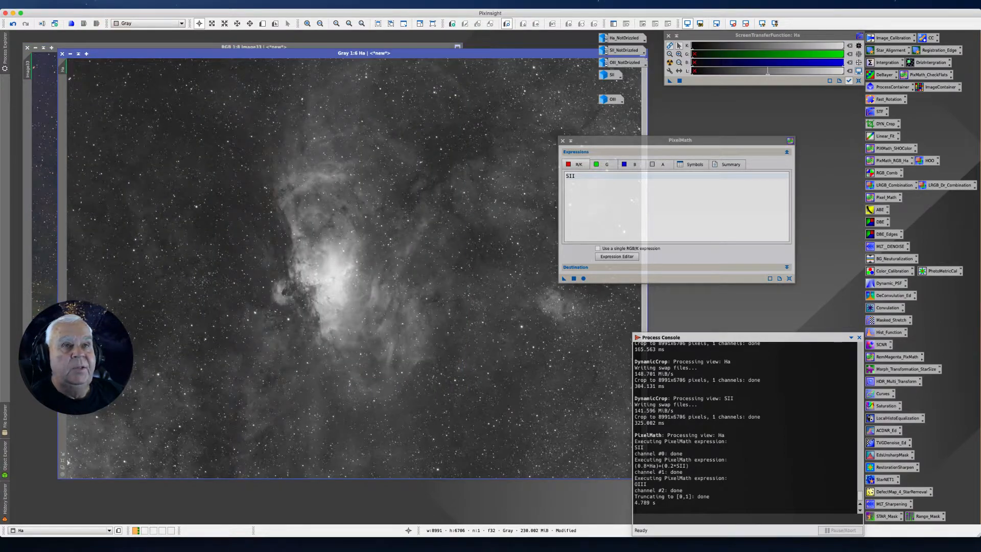
click(70, 53)
Move the new colour image clear of the workspace edge and change its identifier to SHO_DC
drag(153, 47, 210, 72)
right_click(125, 97)
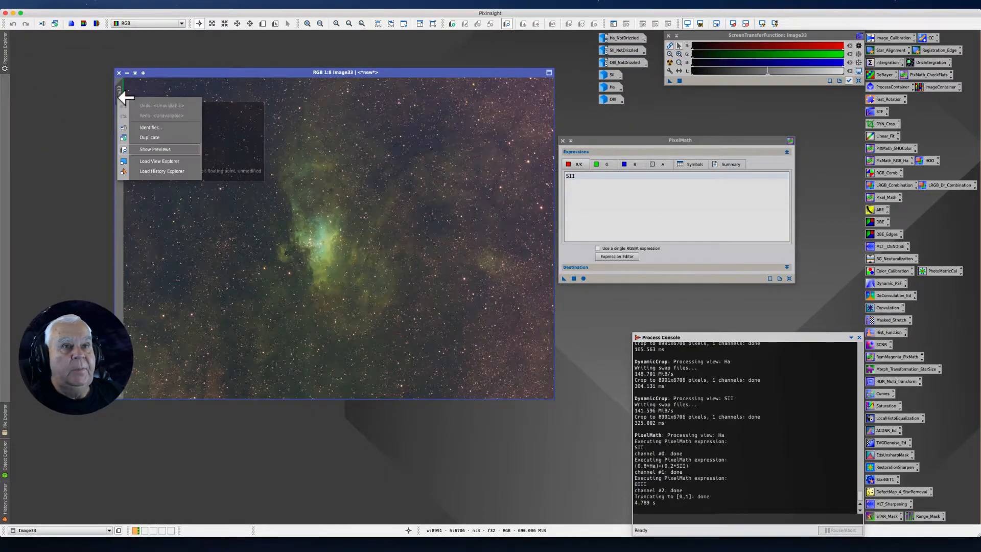
click(143, 125)
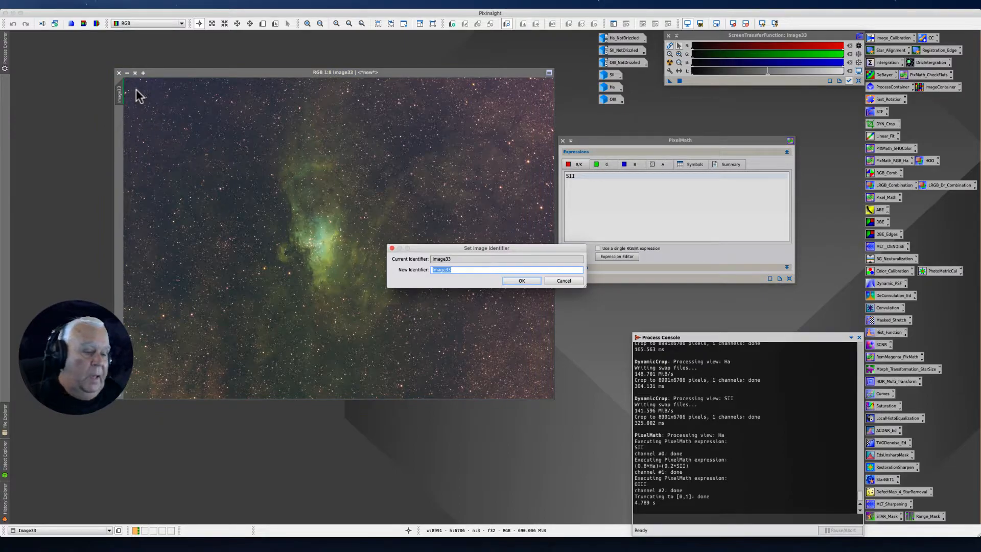
text(D)
key(BackSpace)
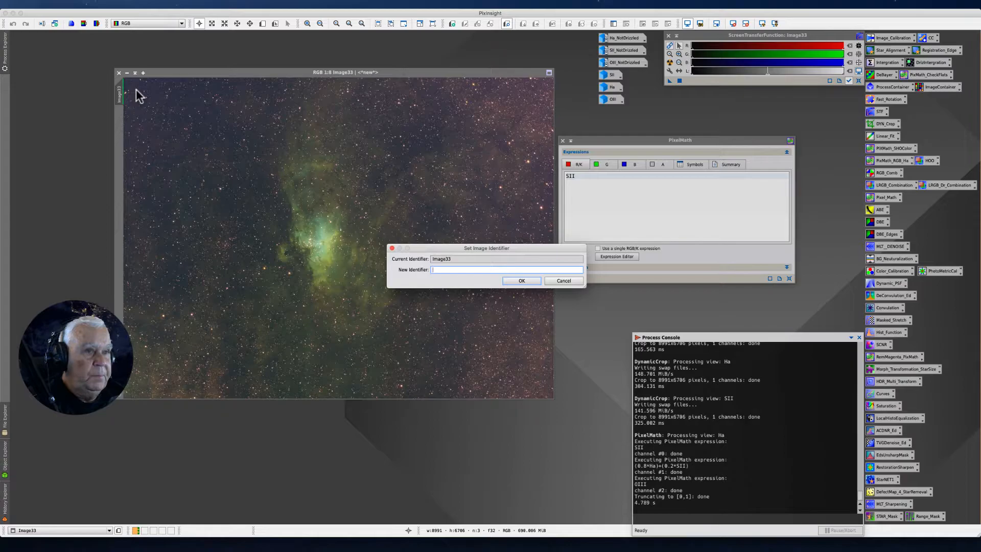
text(SHO_DC)
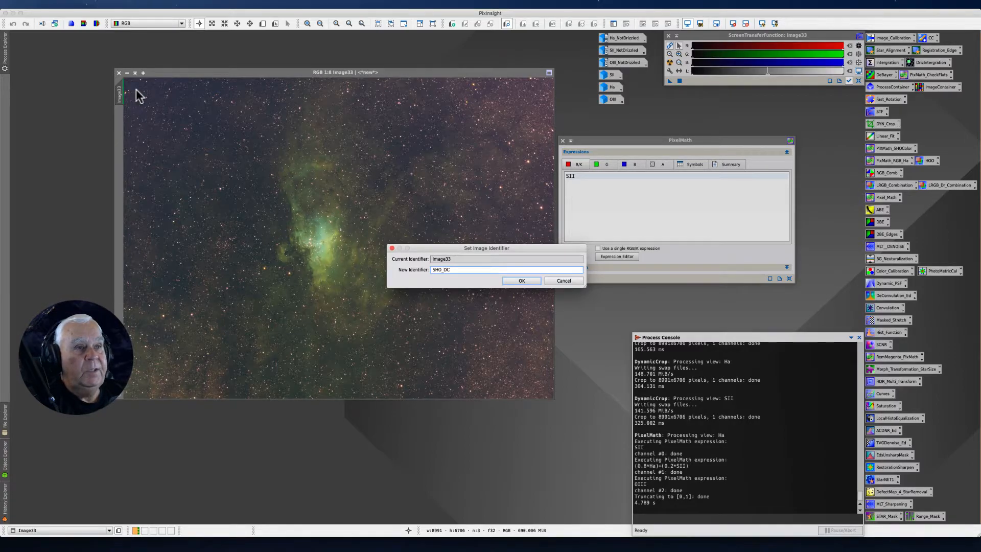
key(Return)
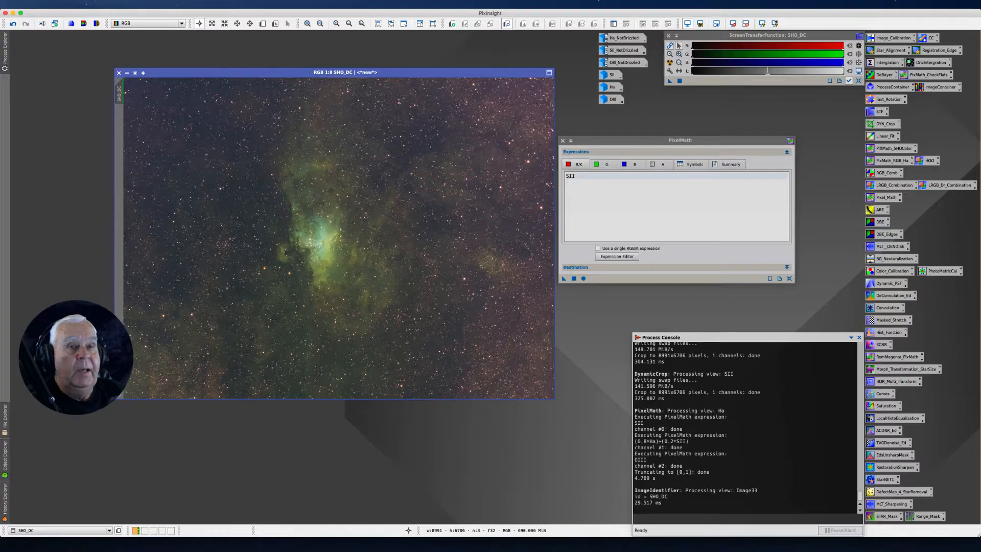
Duplicate the SHO_DC image, then minimize the original and place its icon beside the other image icons
mouse_move(120, 93)
mouse_down()
mouse_move(70, 102)
mouse_move(123, 74)
mouse_up()
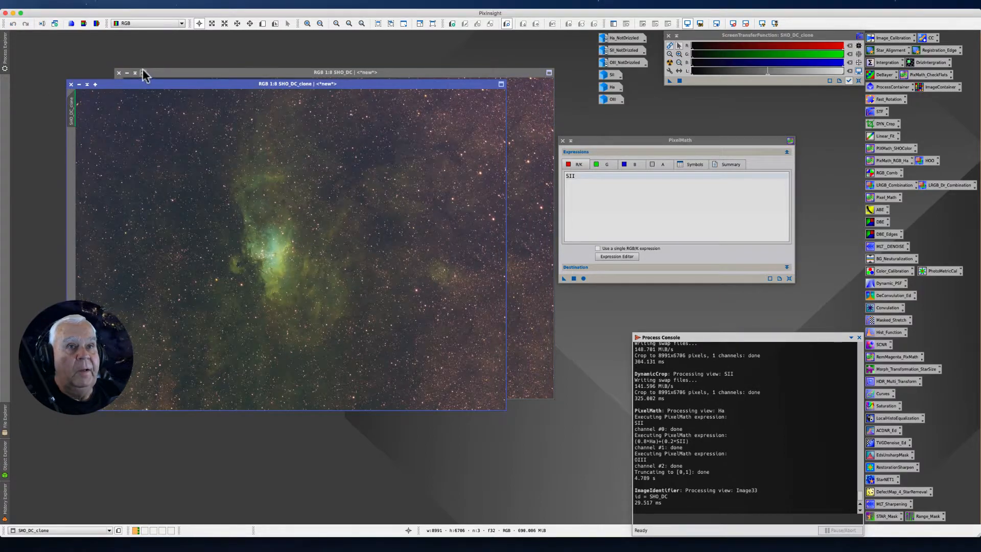
click(125, 73)
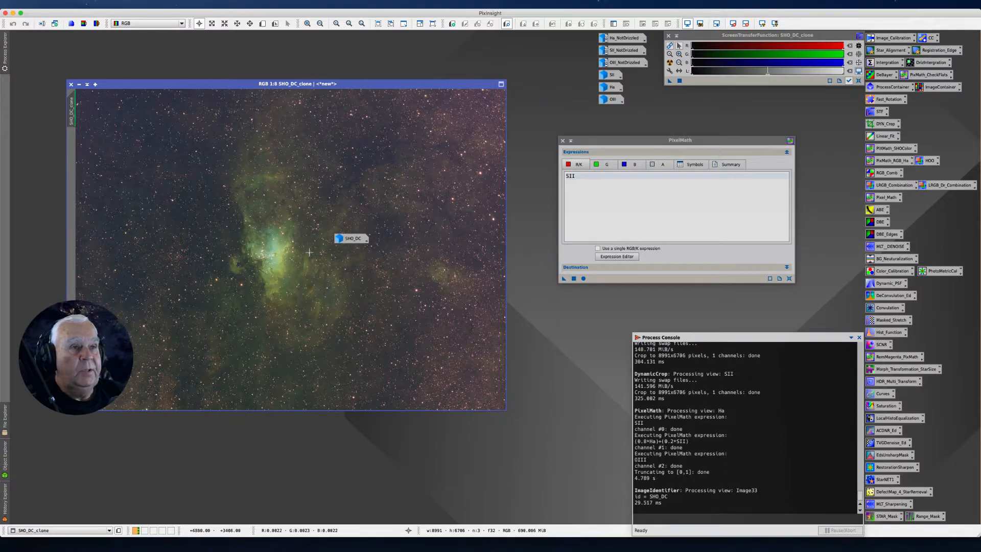
drag(350, 239, 499, 40)
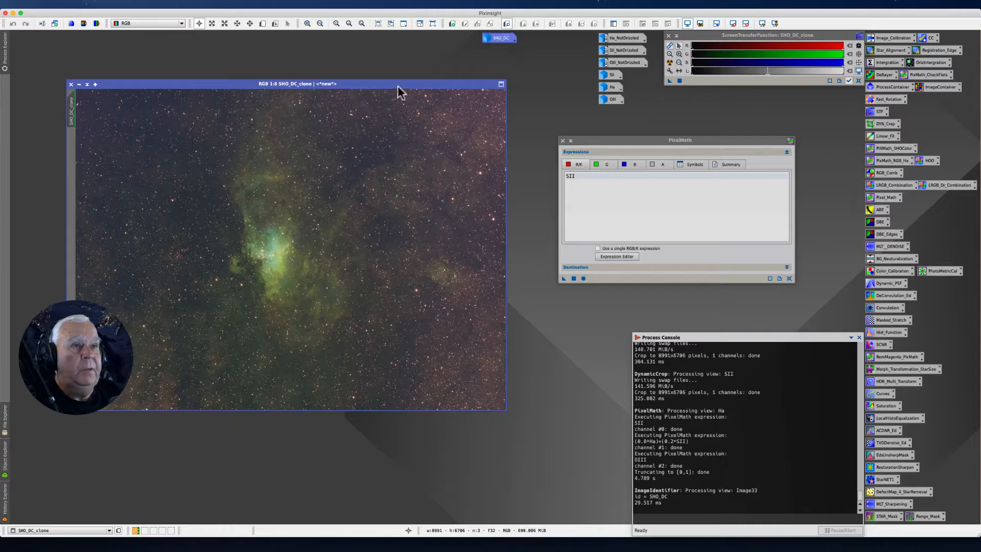
Close PixelMath and reposition the SHO_DC_clone window on the workspace
drag(398, 85, 385, 95)
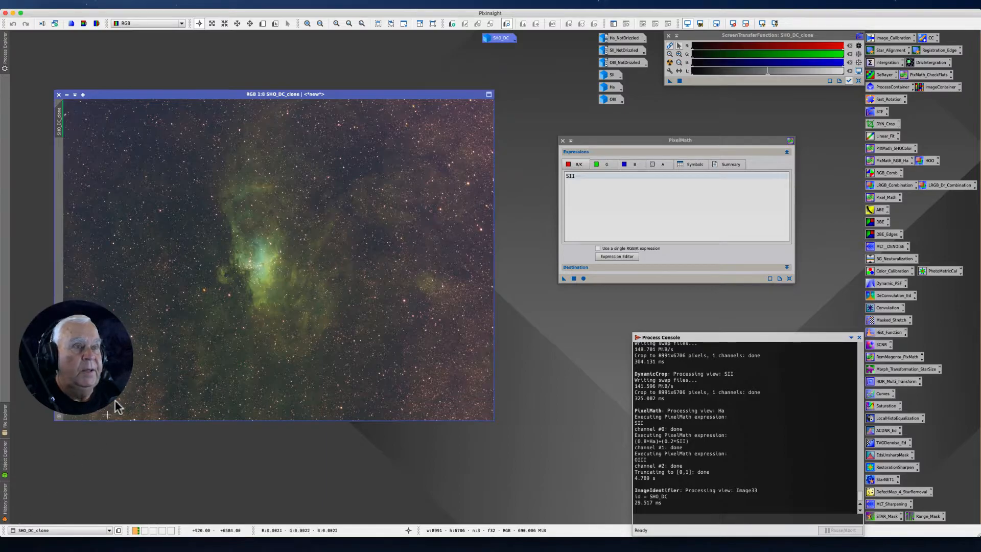
drag(336, 93, 376, 72)
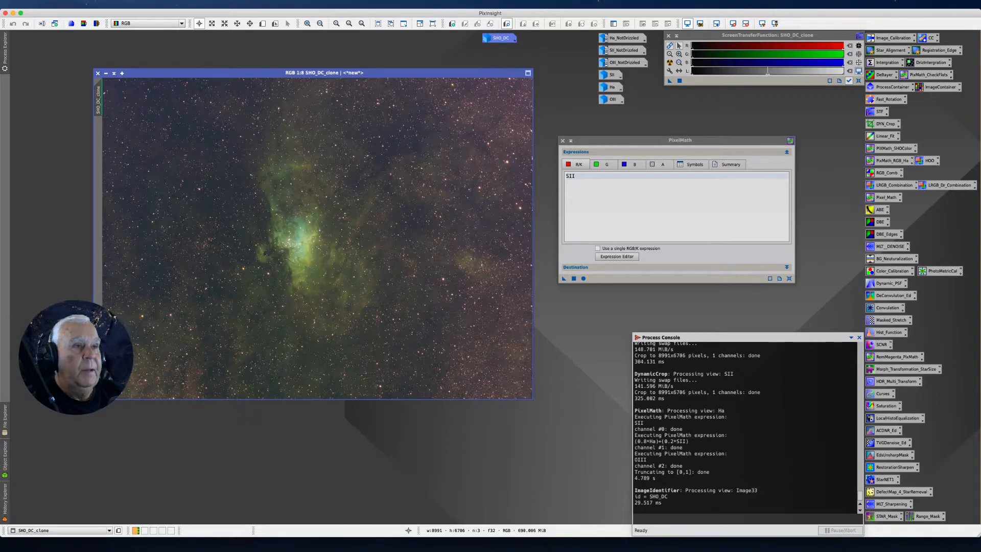
drag(596, 140, 646, 126)
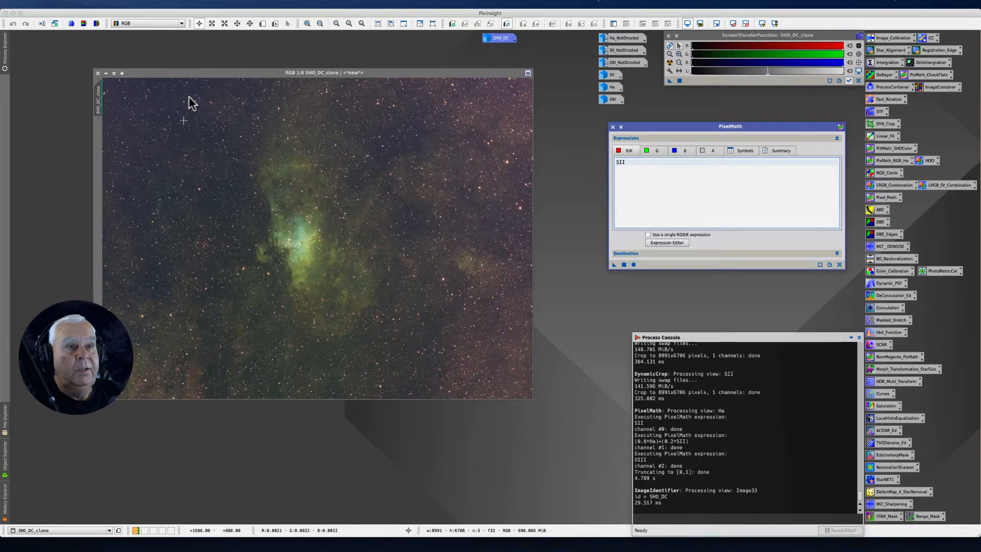
drag(201, 74, 234, 78)
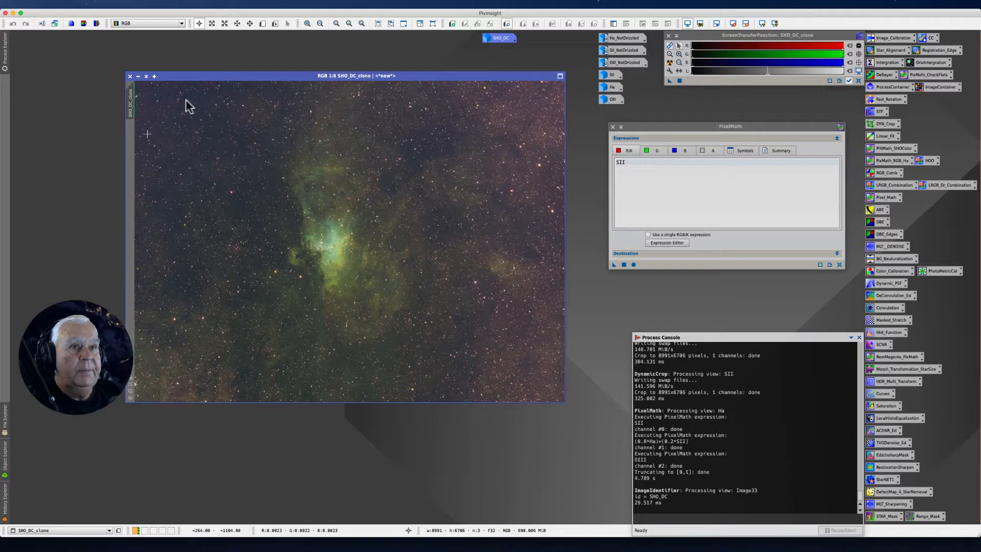
drag(221, 77, 215, 70)
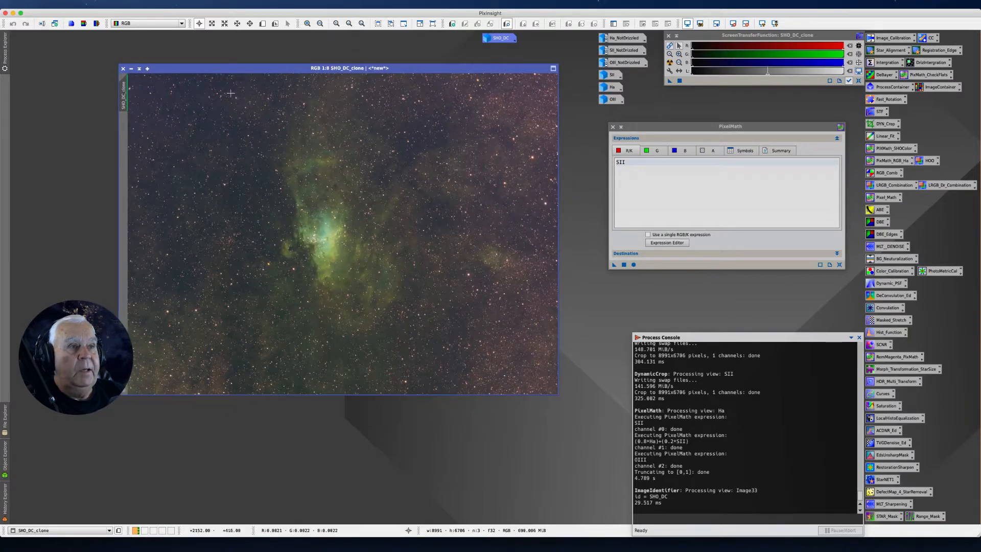
click(612, 127)
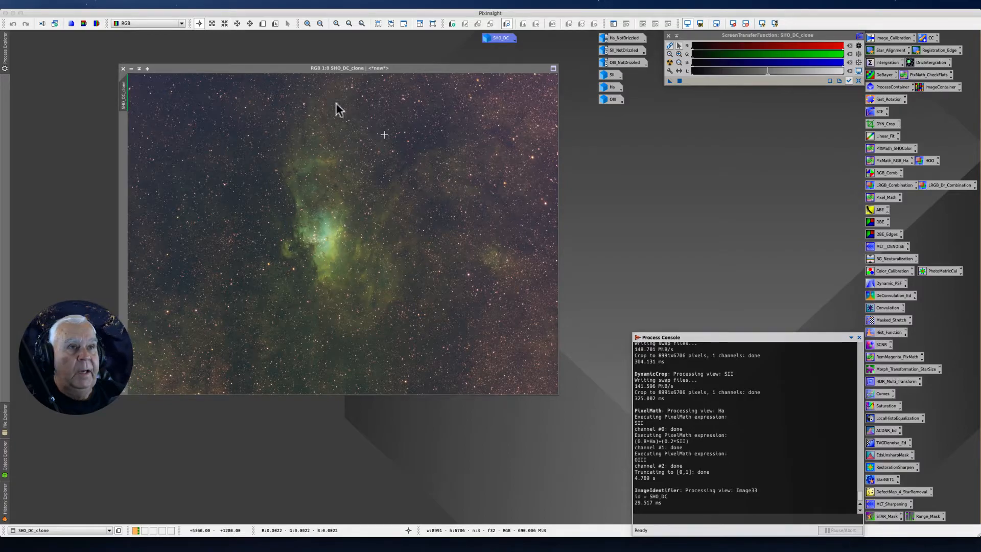
drag(282, 67, 293, 84)
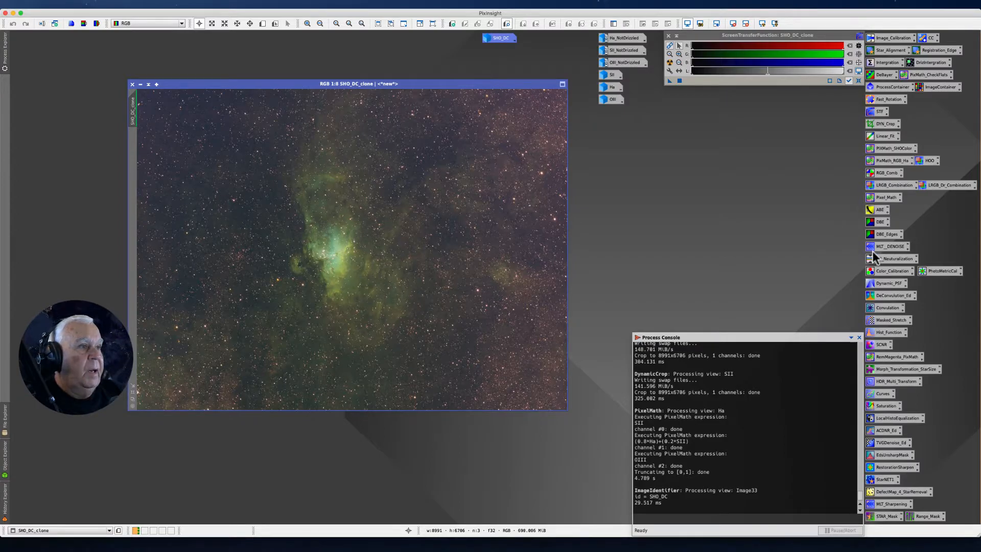
double_click(876, 223)
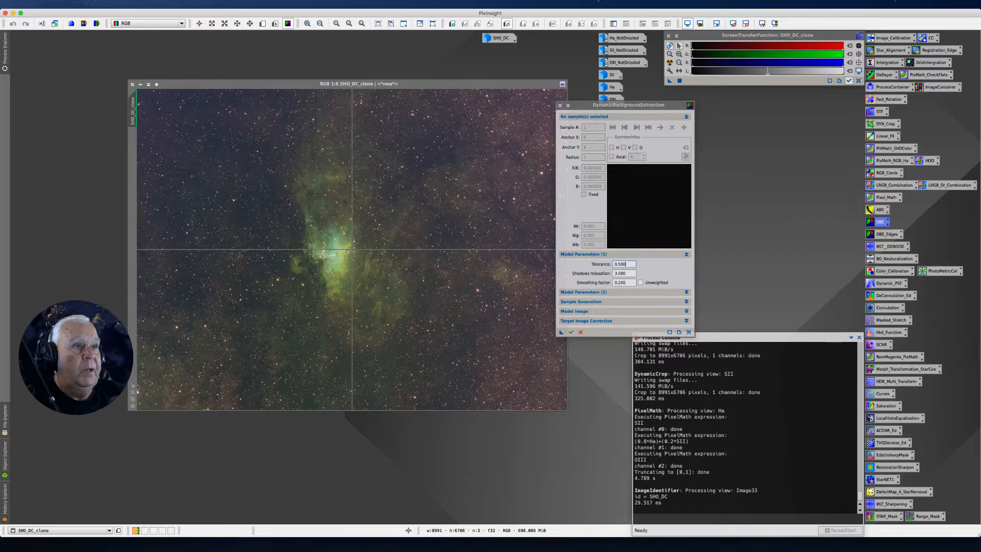
click(560, 106)
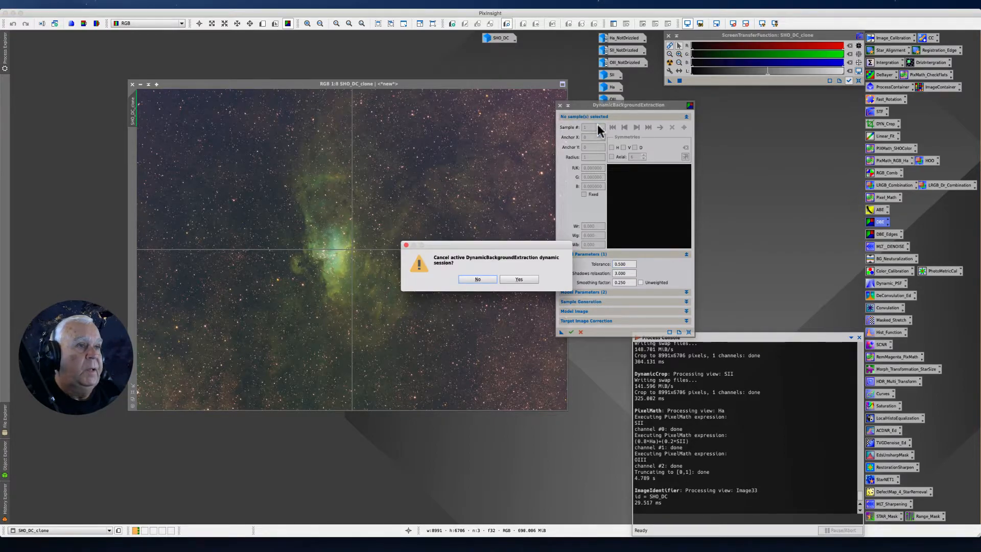
click(514, 278)
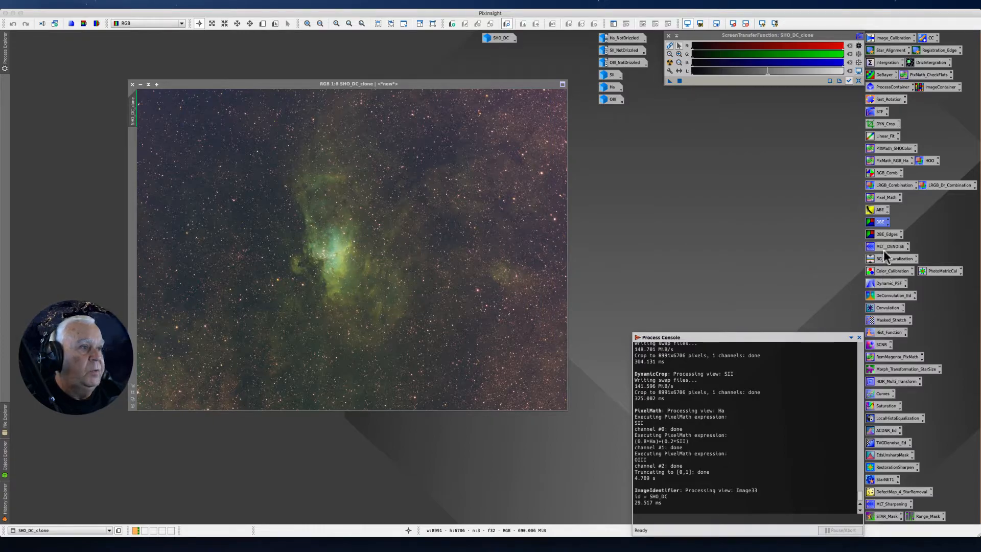
Load the DBE_Edges process icon on SHO_DC_clone and shift three background samples along the image's upper edge off bright stars and nebulosity
double_click(886, 235)
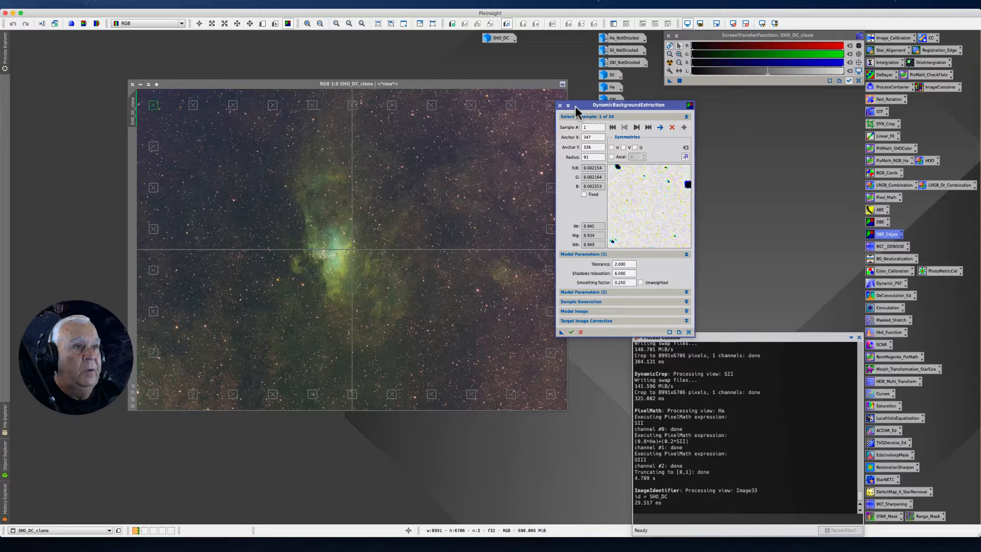
drag(572, 105, 598, 109)
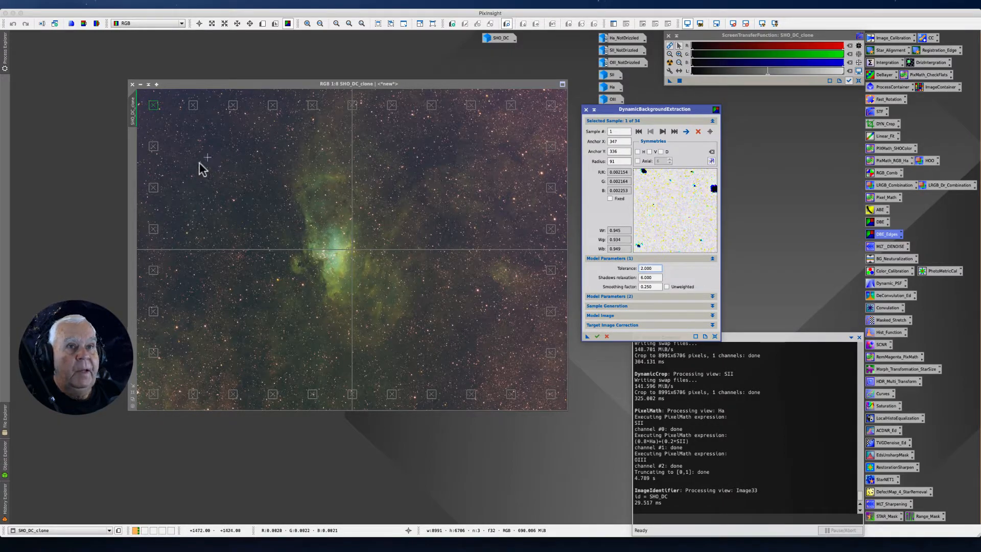
click(235, 106)
drag(236, 106, 243, 106)
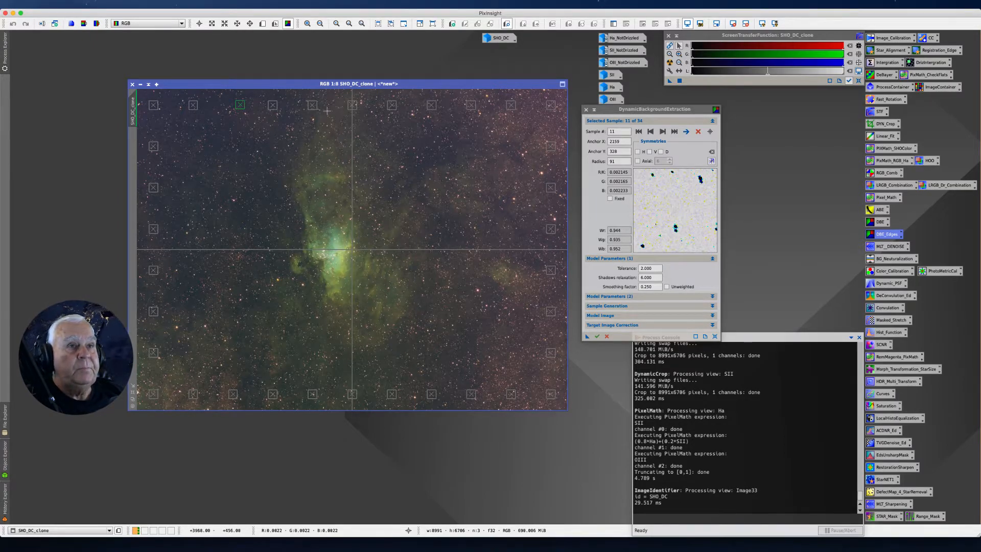
click(351, 105)
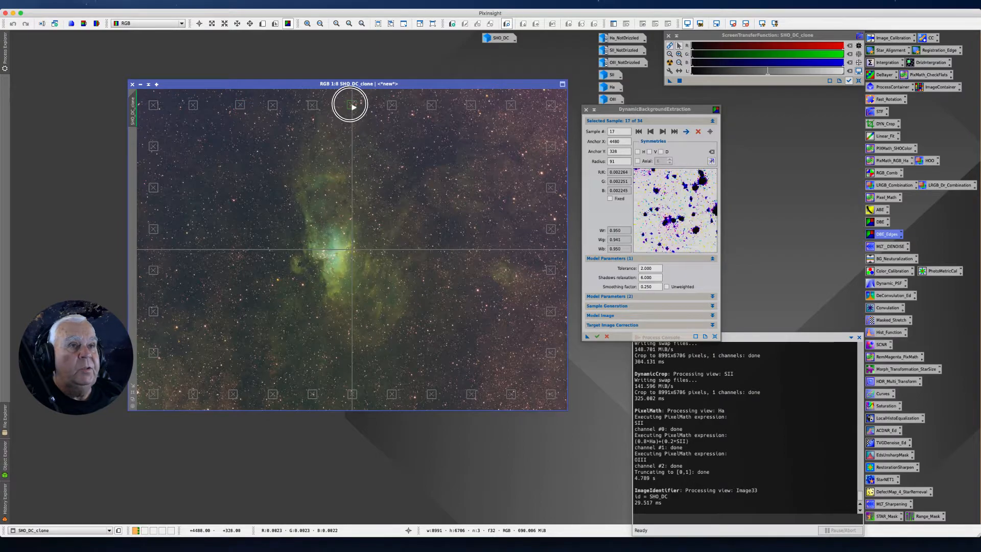
click(390, 104)
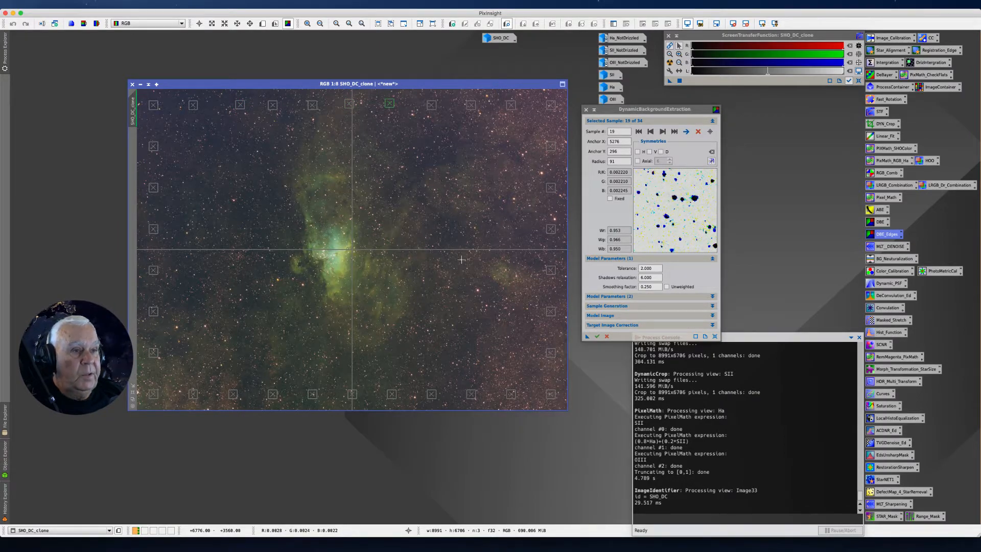
Add a background sample near the image's lower-right corner and shift the neighbouring lower-edge sample and the lowest left-edge sample slightly
click(550, 393)
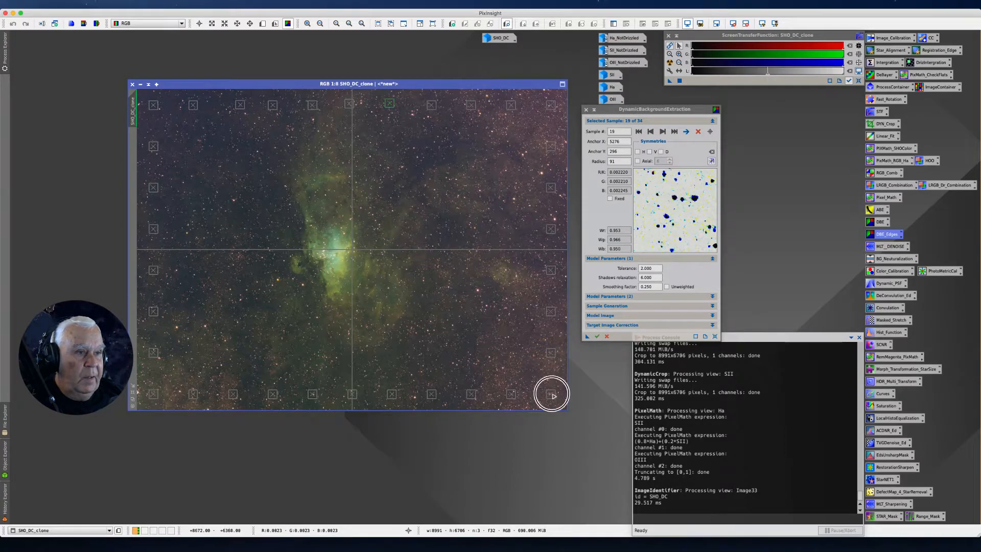
drag(507, 399, 493, 403)
click(463, 394)
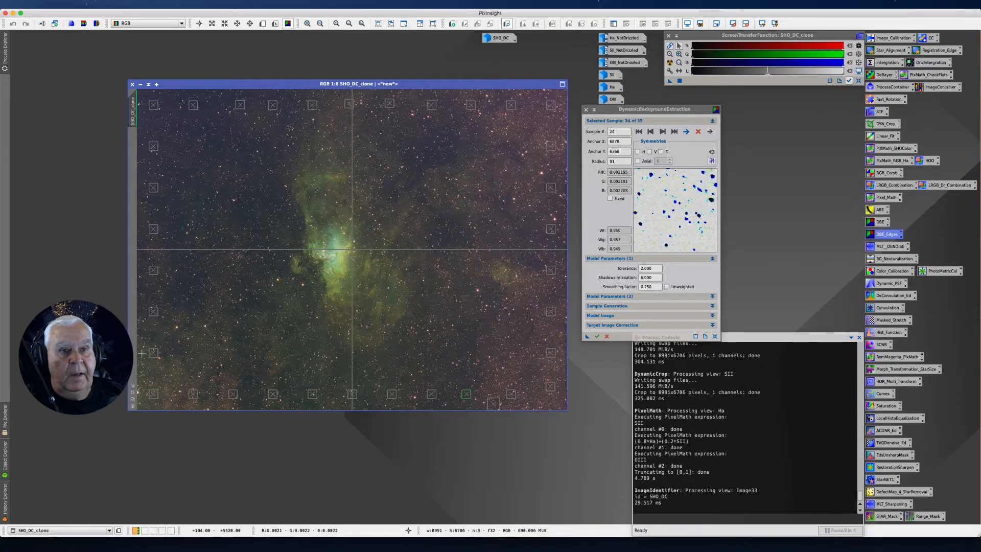
drag(158, 354, 152, 356)
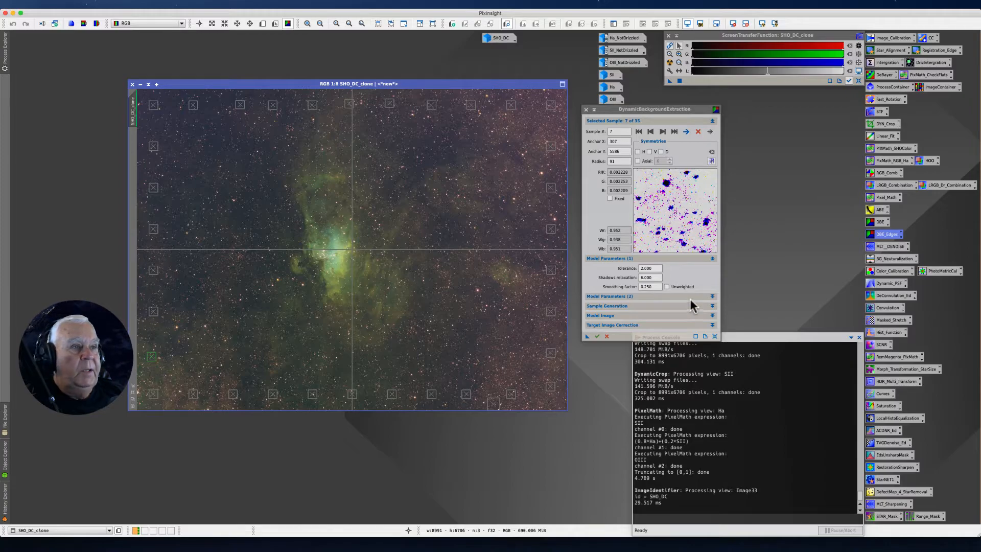
Expand all remaining DynamicBackgroundExtraction parameter sections and resize every background sample to the default sample radius of 255
drag(609, 112, 594, 99)
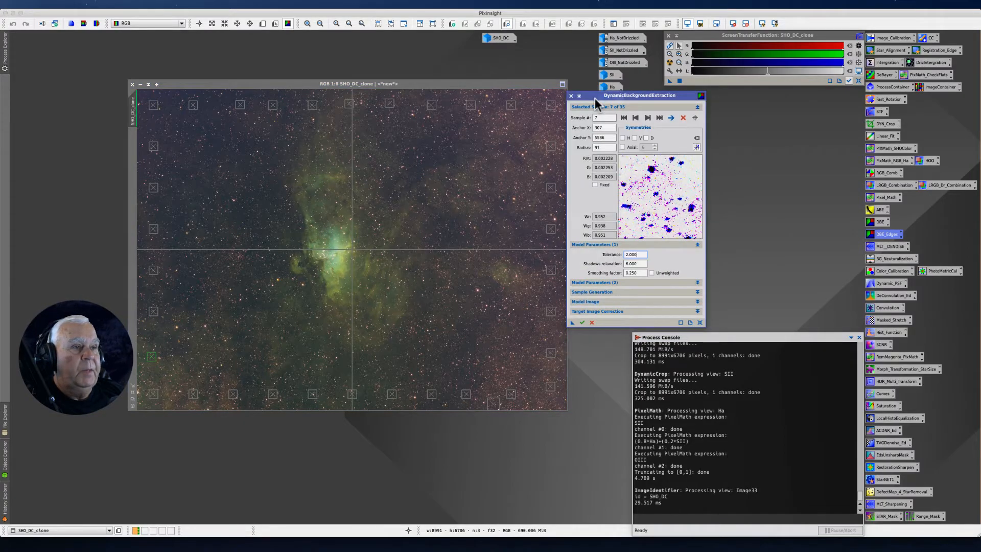
drag(590, 94, 583, 25)
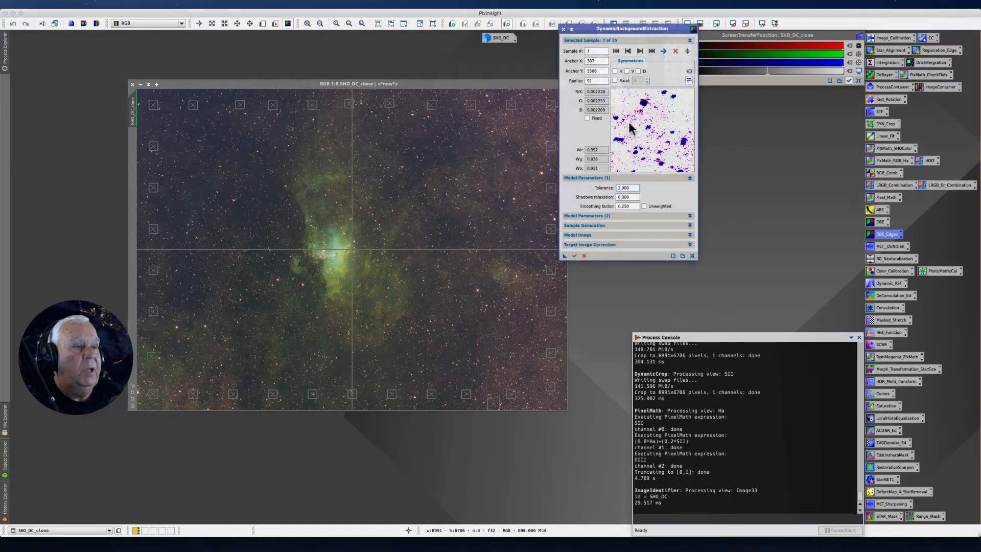
click(689, 216)
click(690, 262)
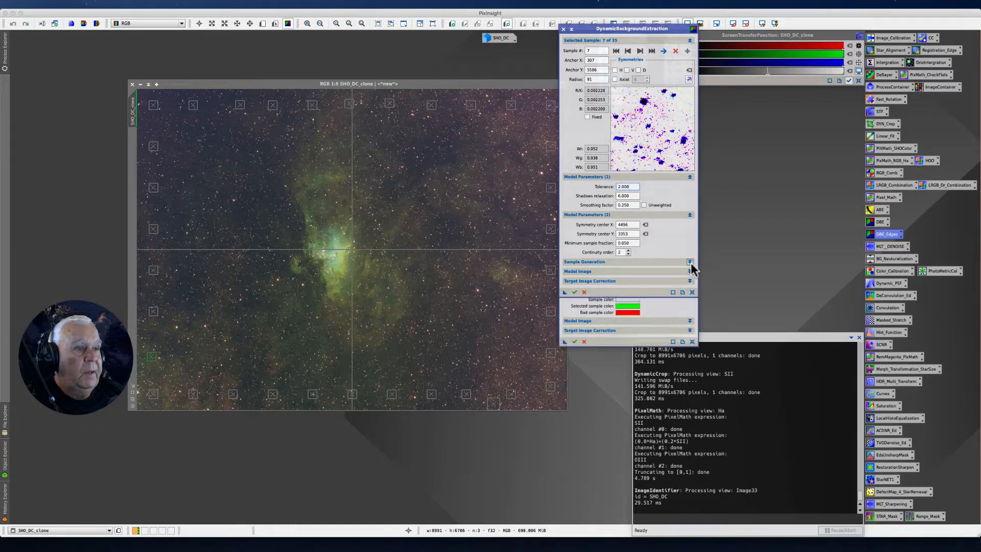
click(690, 320)
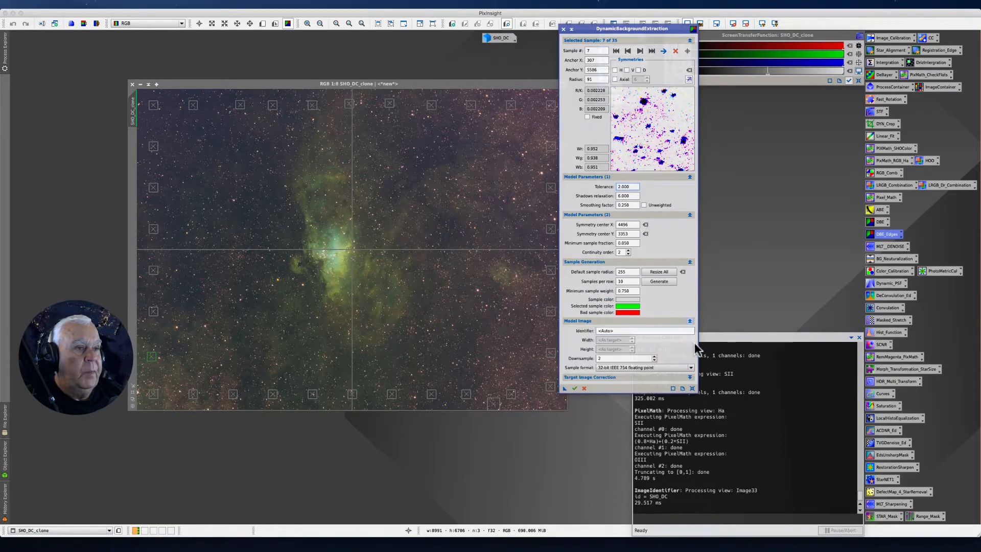
drag(582, 28, 513, 27)
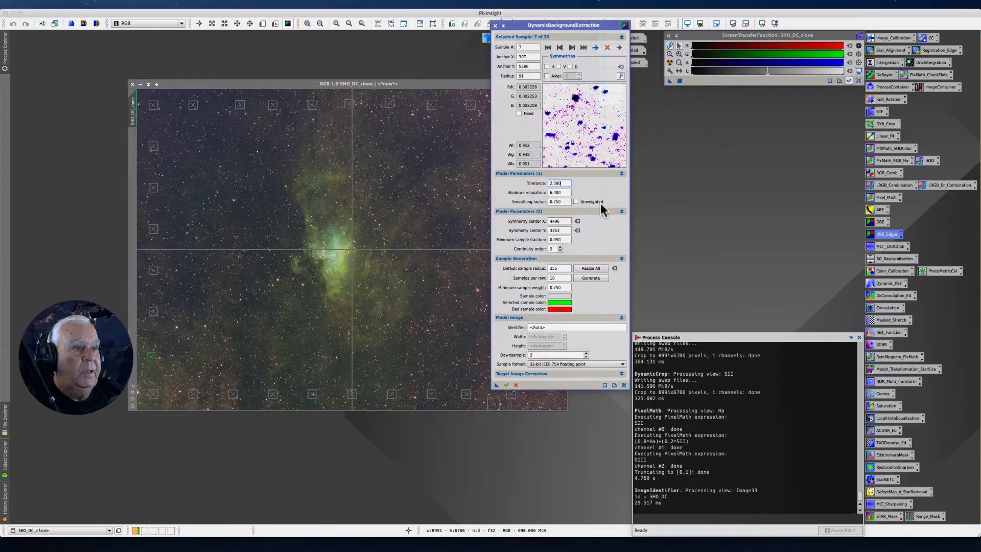
click(621, 374)
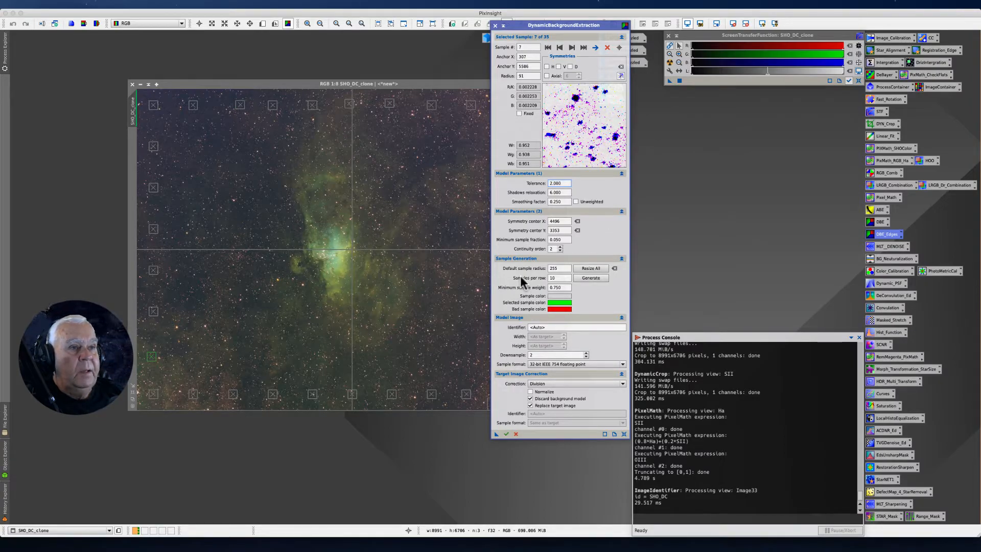
click(585, 269)
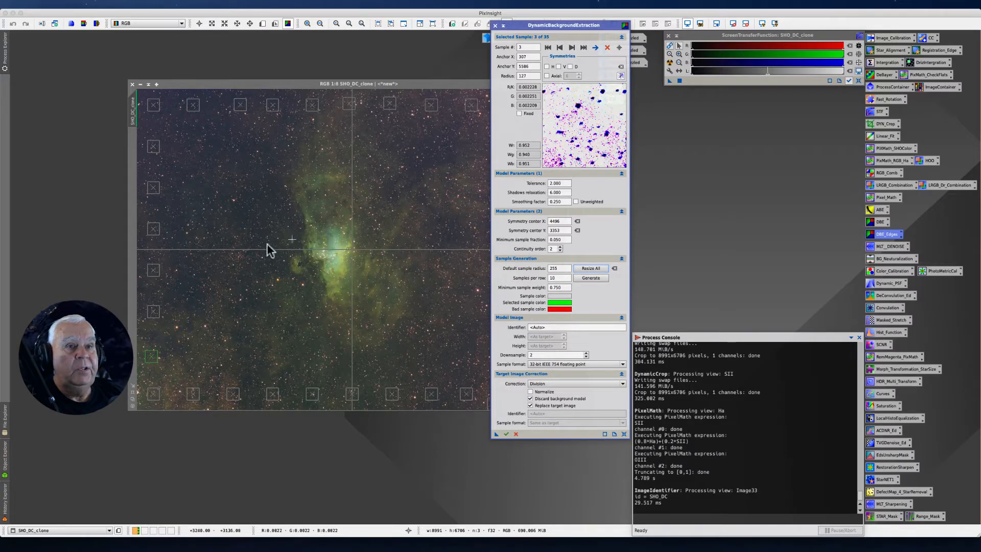
Inspect the resized samples along the left and upper edges and shift the upper-edge samples above the nebula off stars and nebulosity
click(151, 272)
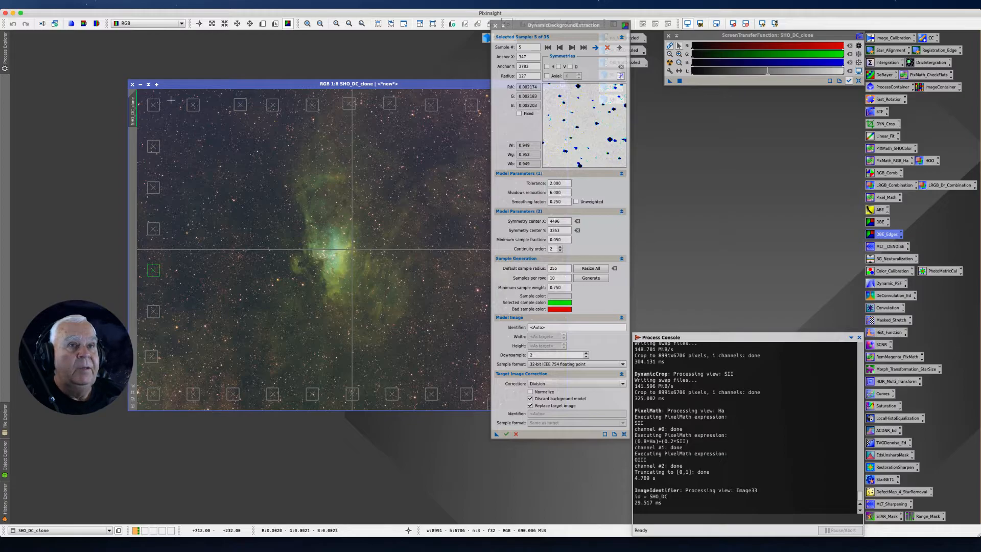
click(197, 107)
click(241, 105)
drag(279, 109, 295, 123)
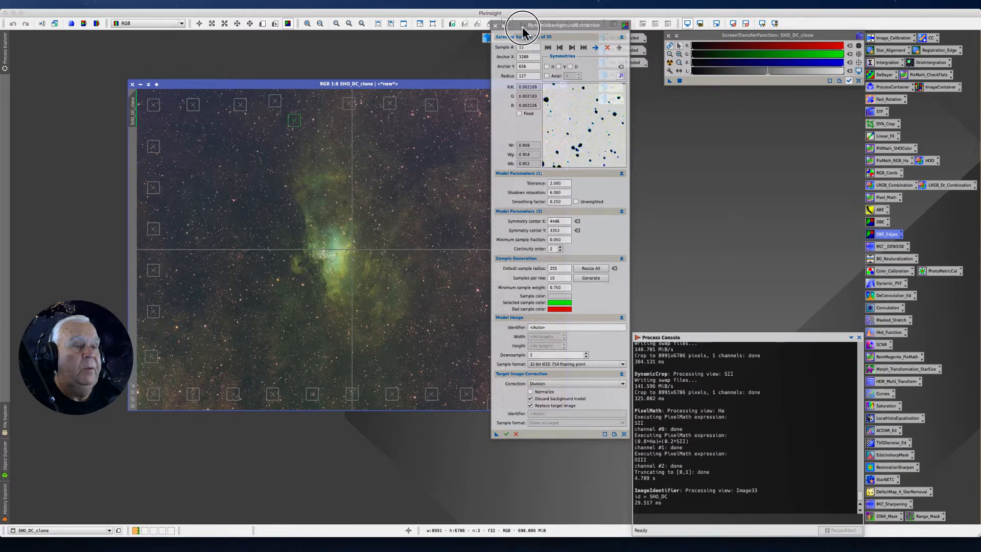
Save the current extraction settings as a process icon on the workspace and run the Division correction on SHO_DC_clone
drag(526, 27, 599, 37)
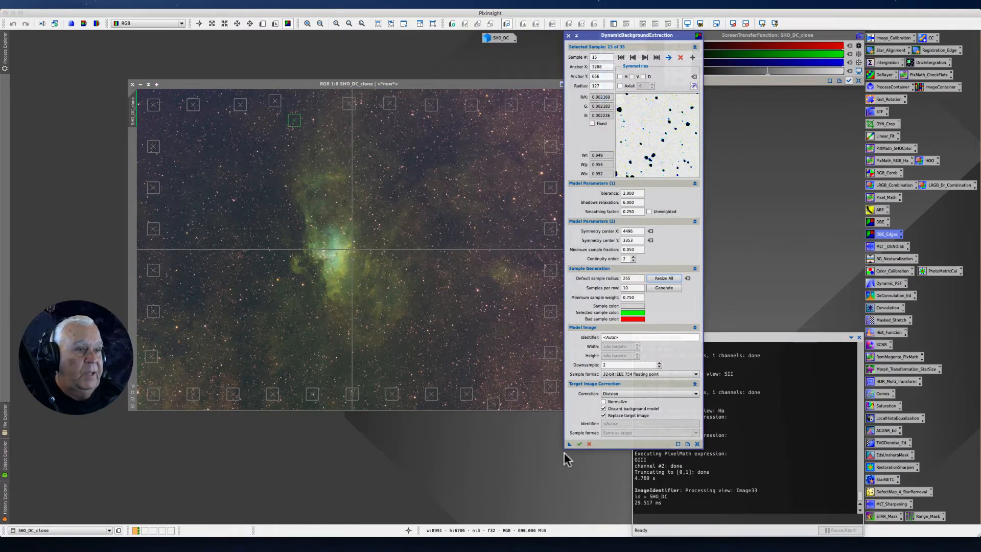
drag(569, 443, 480, 470)
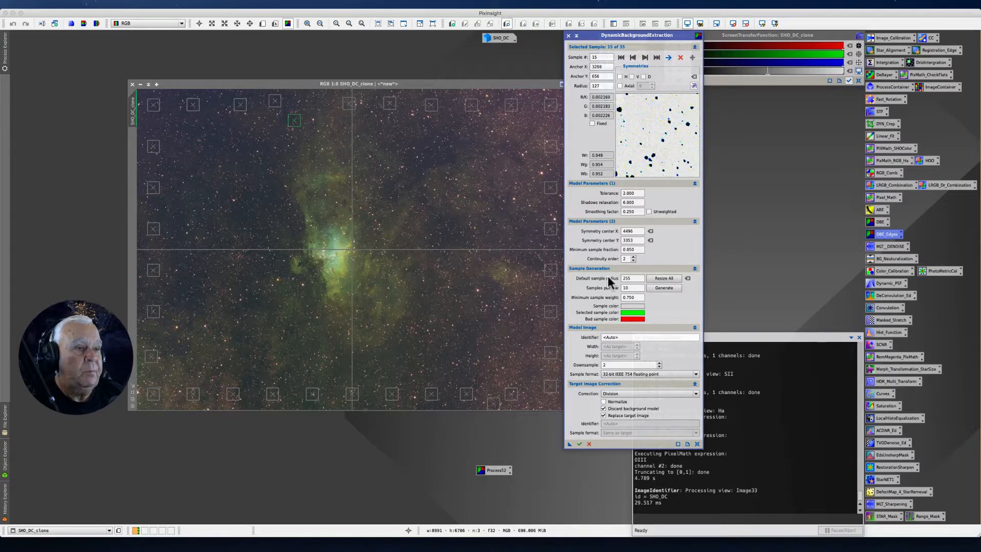
click(579, 443)
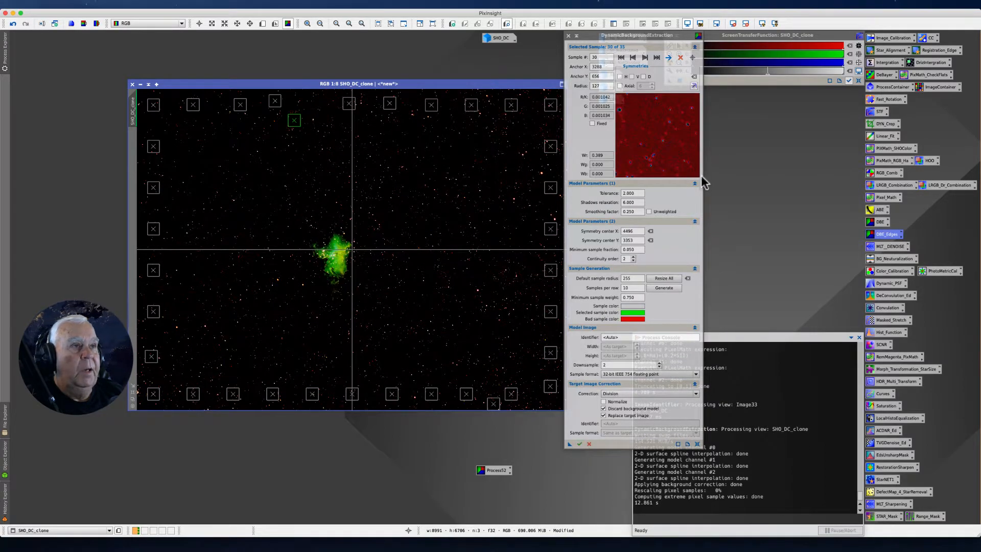
Close the extraction session and apply a fresh auto stretch to the corrected SHO_DC_clone
click(568, 36)
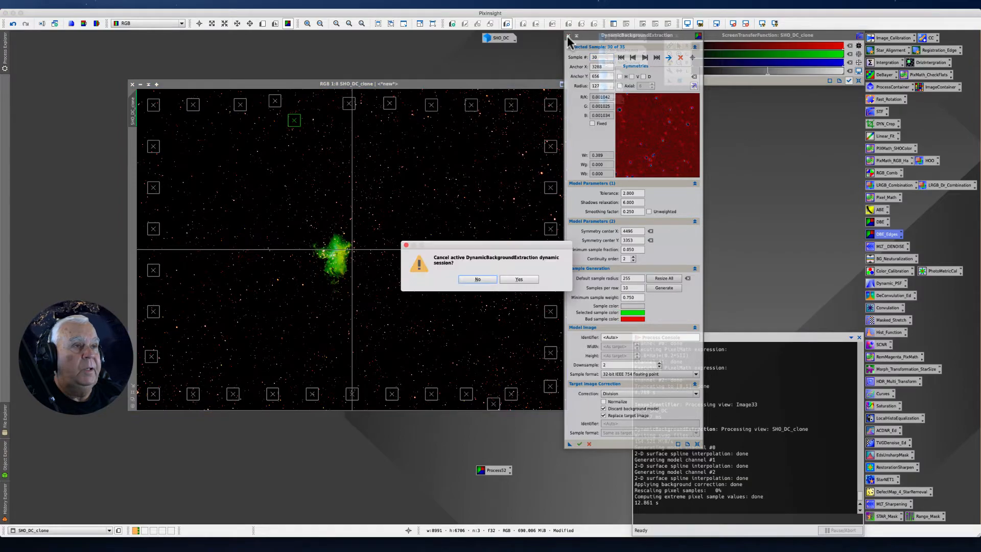
click(517, 279)
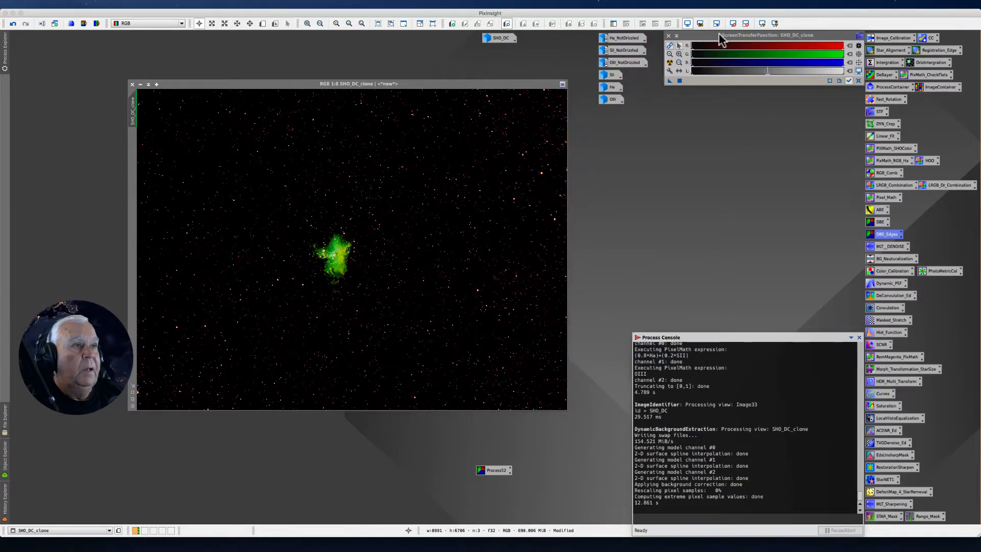
click(670, 65)
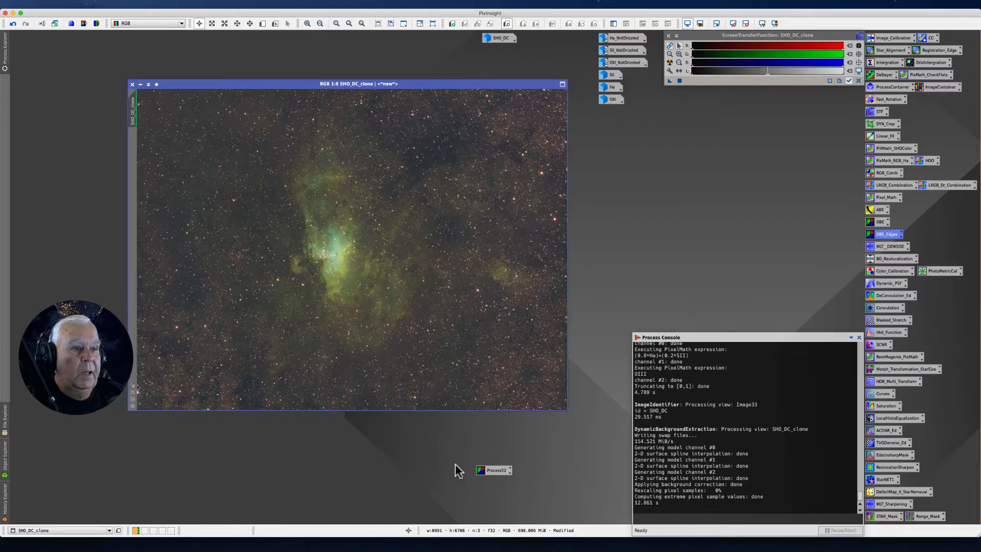
Relaunch the saved background extraction from its process icon and run it on SHO_DC_clone with the correction set to Subtraction
drag(489, 471, 634, 176)
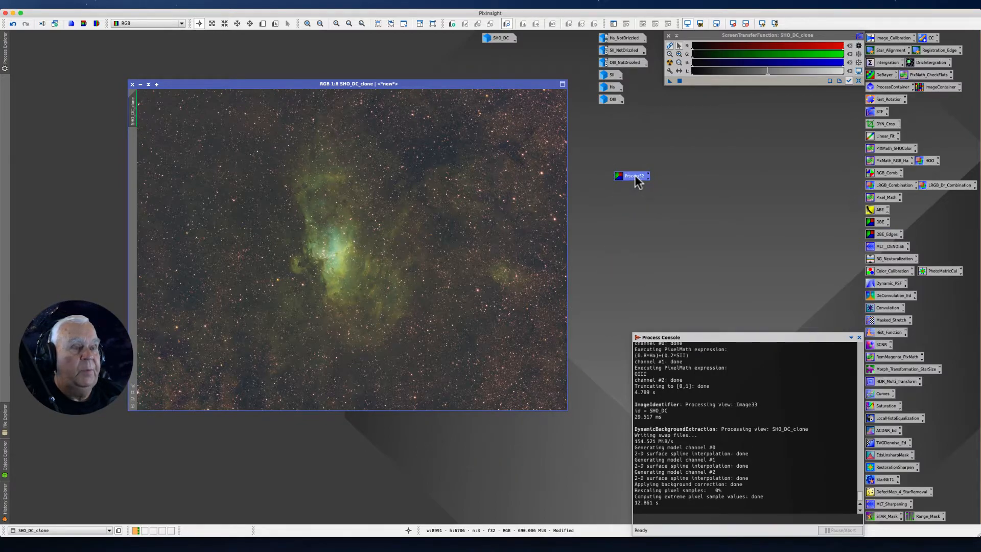
double_click(634, 176)
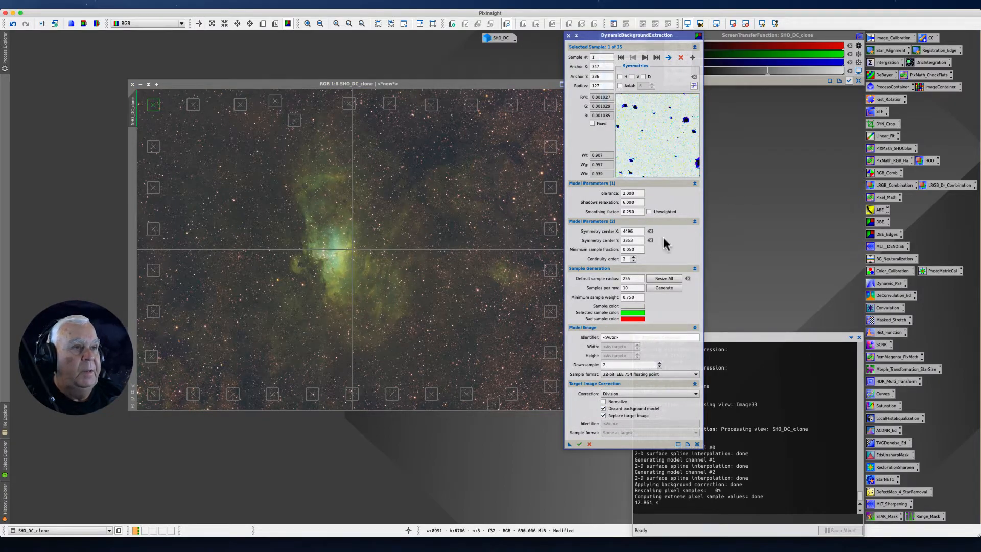
drag(598, 37, 525, 46)
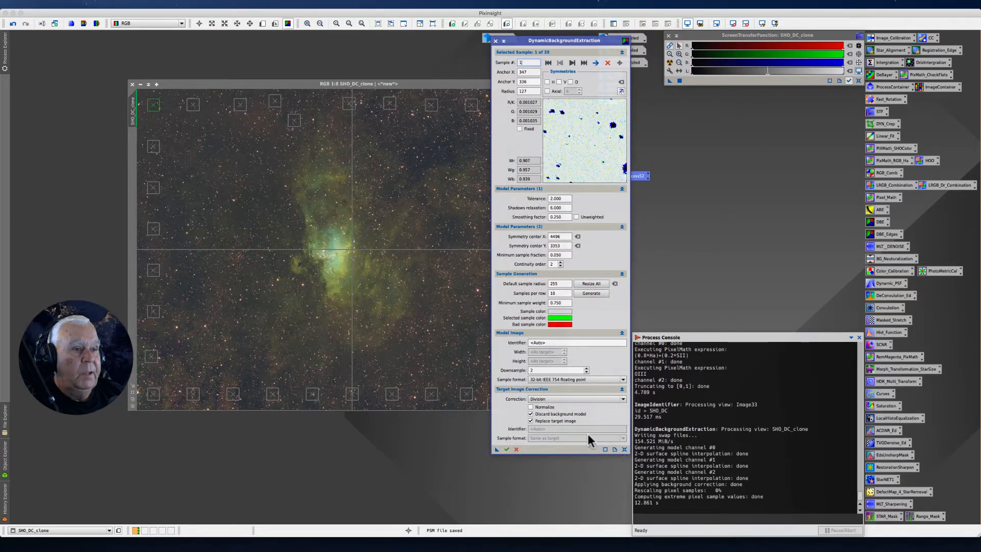
click(622, 399)
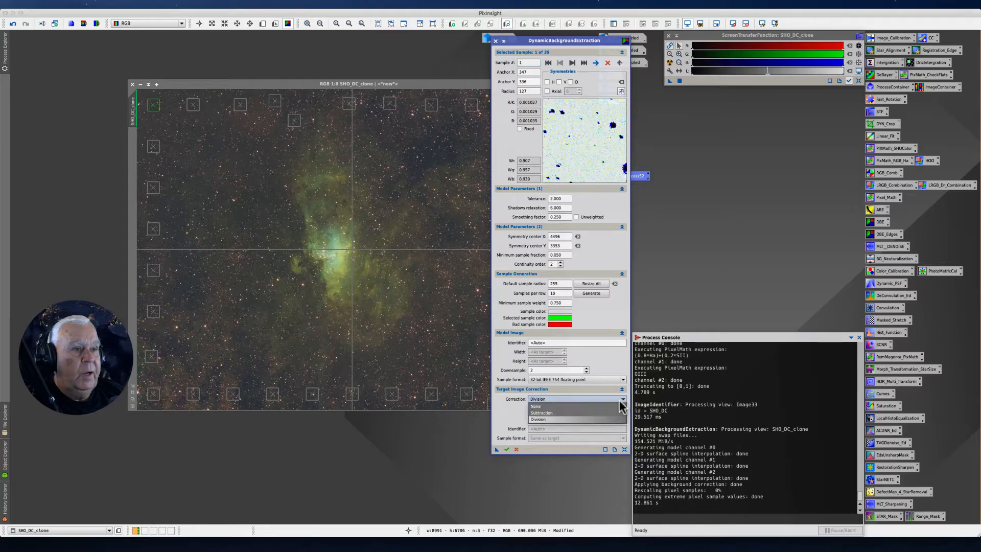
click(534, 413)
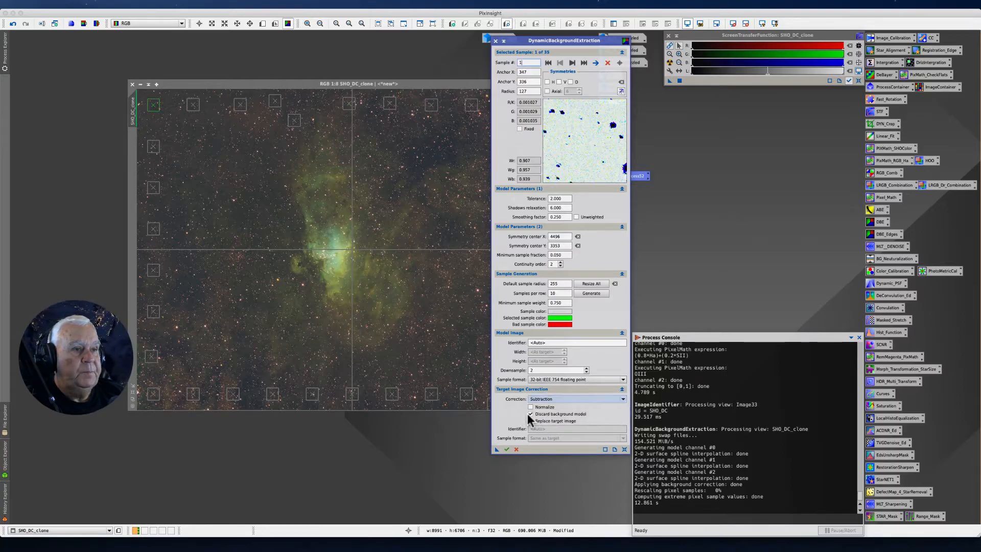
click(506, 449)
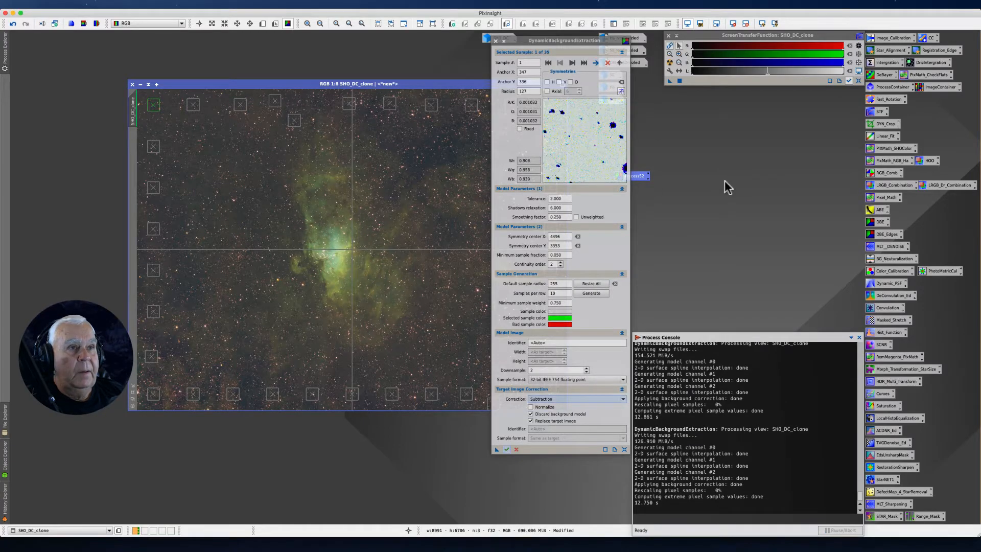
End the dynamic session of the subtraction pass and close DynamicBackgroundExtraction
drag(556, 42, 551, 66)
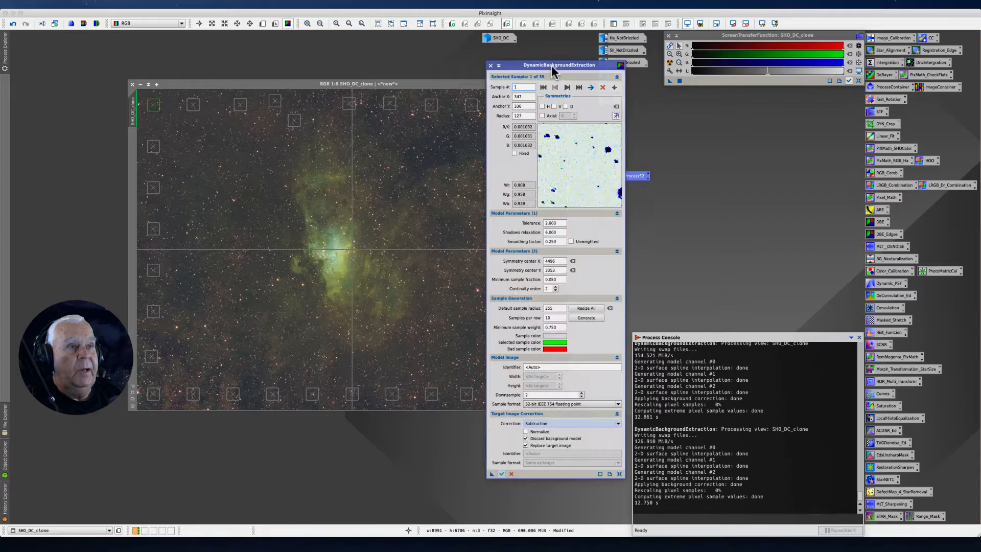
click(490, 67)
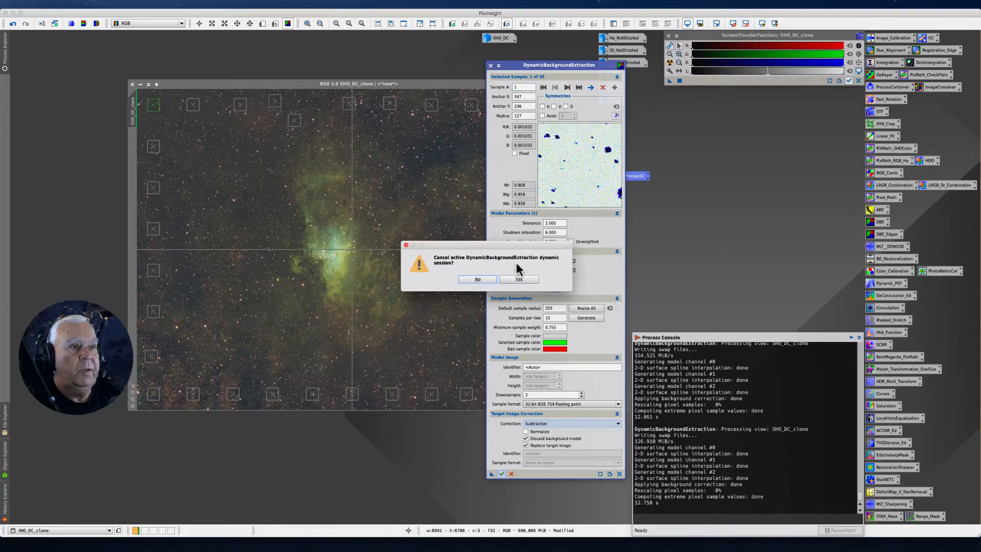
click(509, 280)
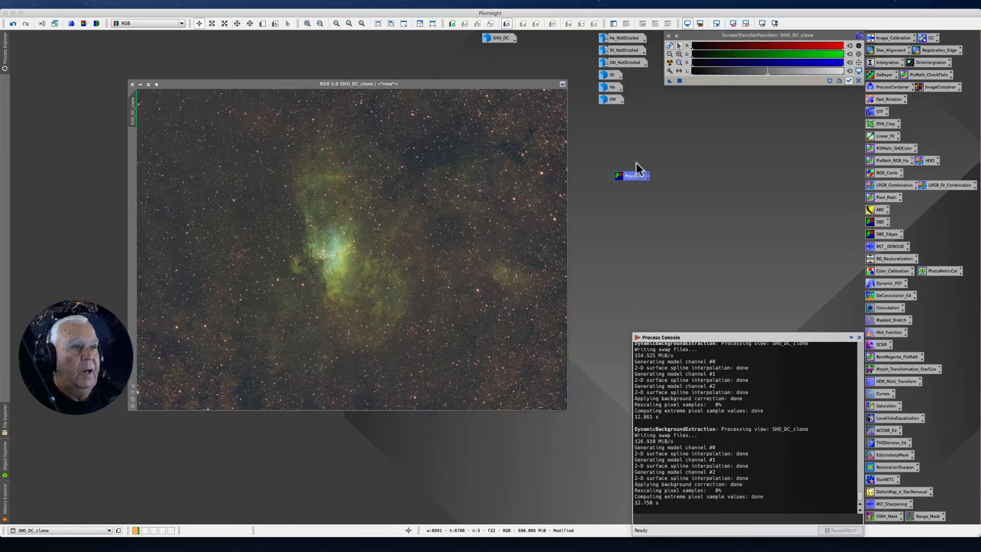
Rename the saved background extraction process icon to M13_DBE and place it beside the DBE_Edges icon
right_click(625, 173)
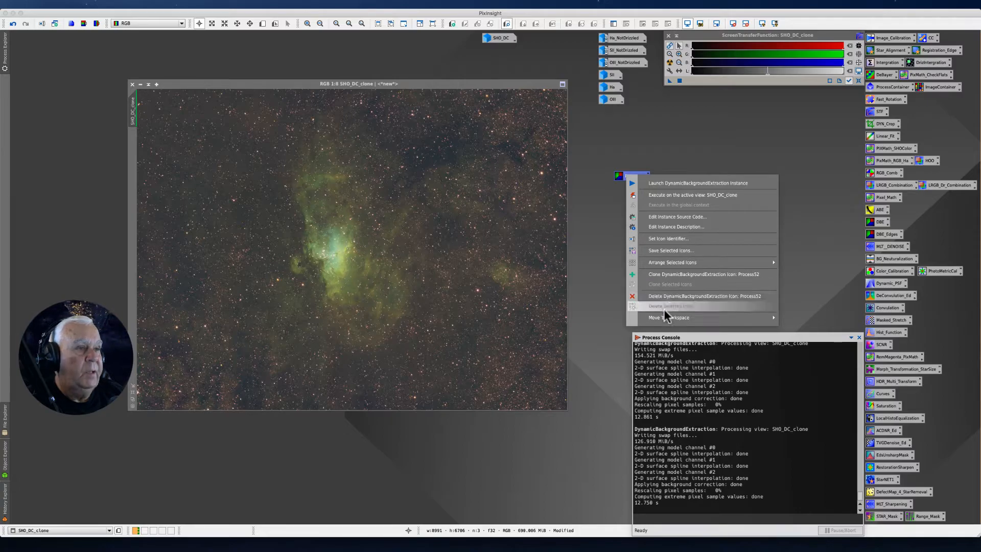
mouse_move(657, 317)
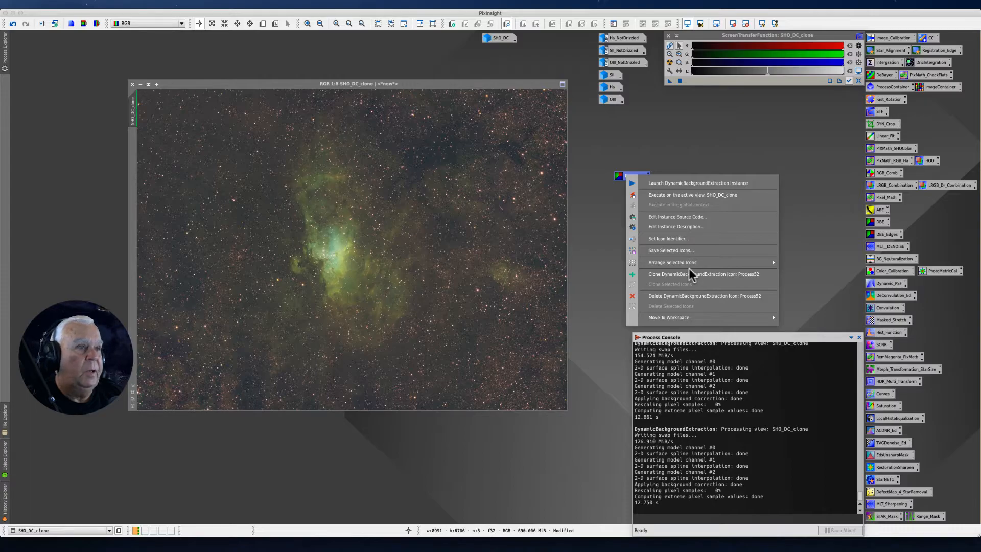
click(671, 239)
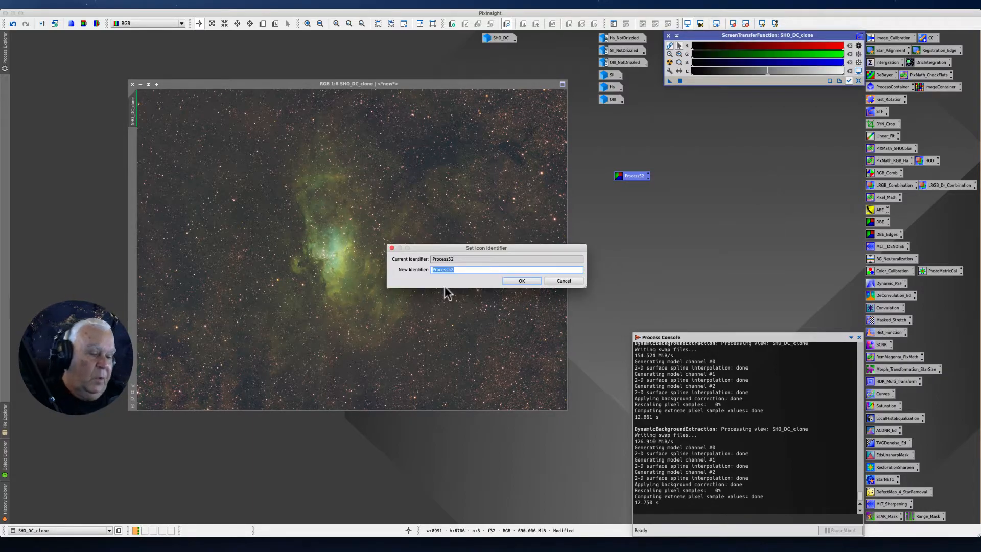
key(BackSpace)
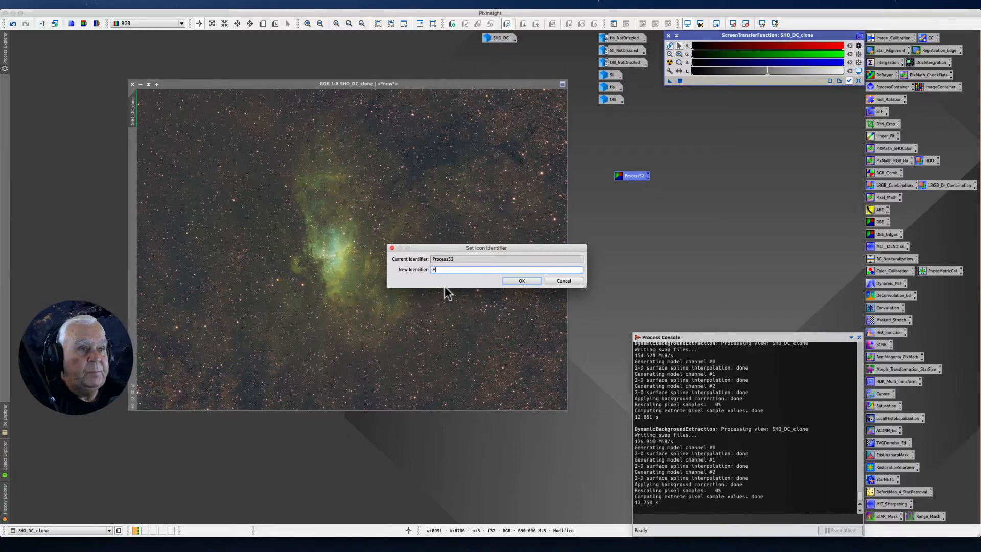
text(Ed_Edg)
key(BackSpace)
key(BackSpace)
key(BackSpace)
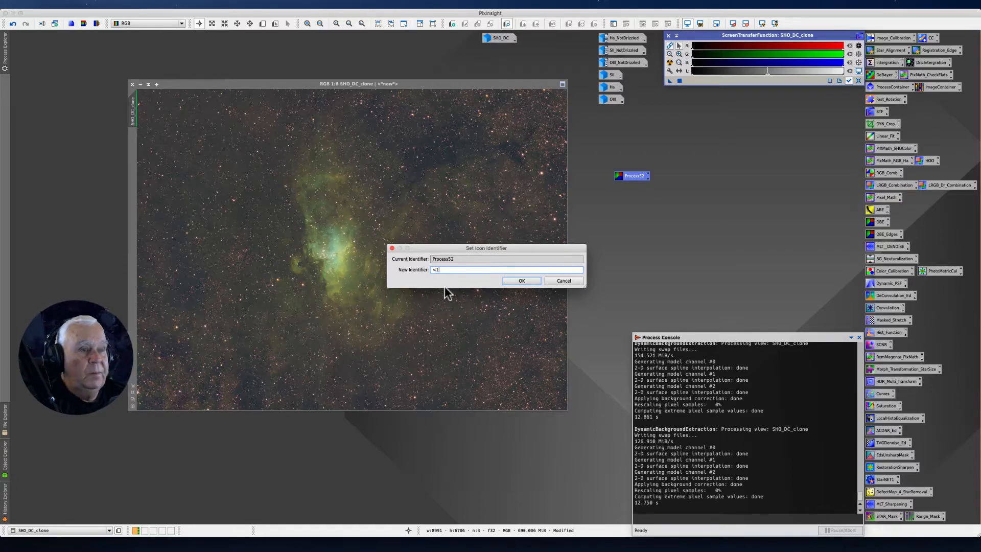
text(M)
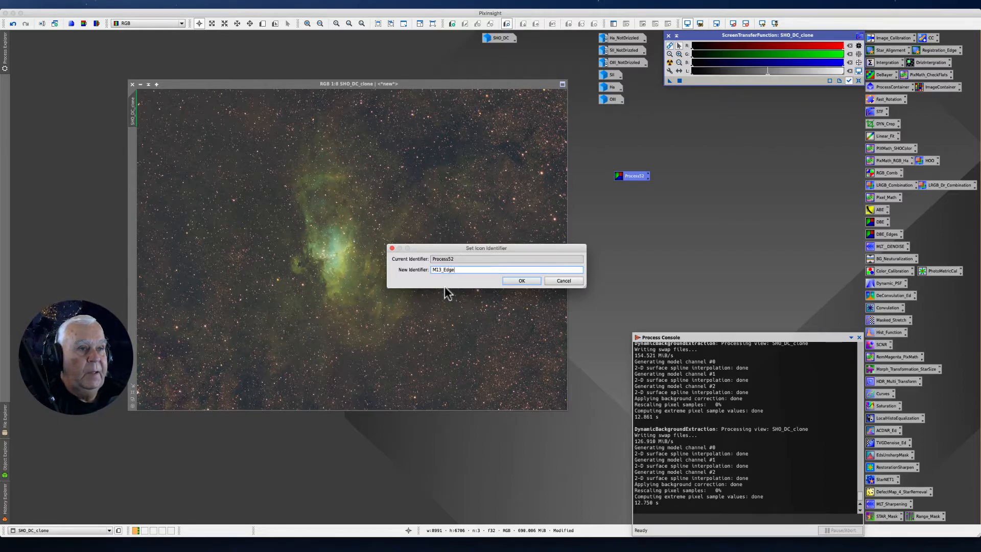
text(13_DBE)
key(Return)
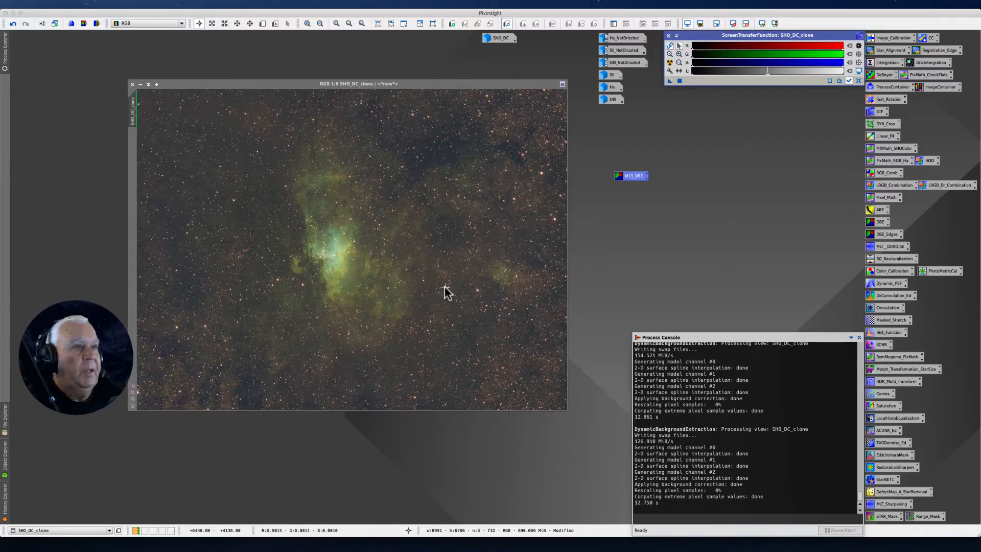
drag(637, 179, 846, 236)
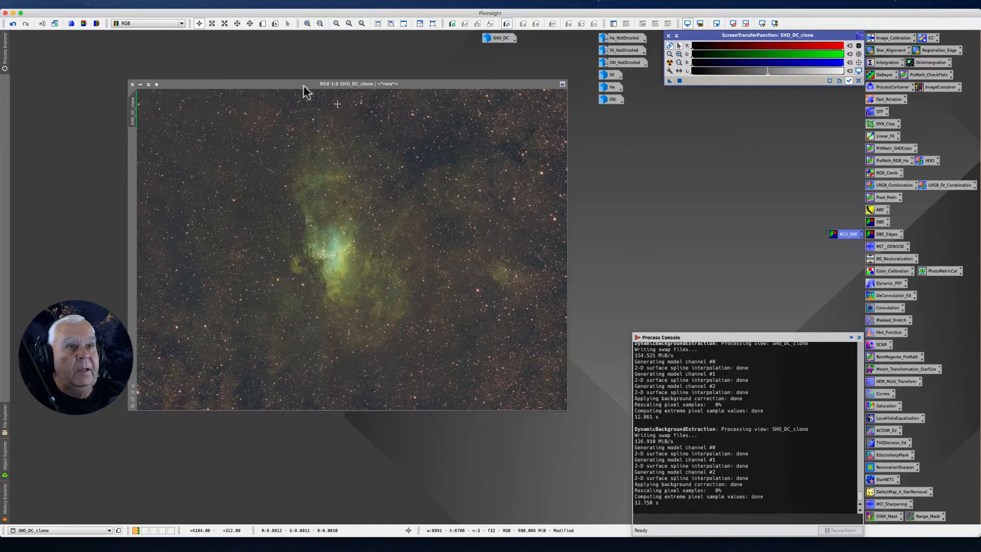
Enlarge the SHO_DC_clone window beyond the image borders and reposition it near the workspace's upper-left corner
click(274, 84)
drag(273, 84, 246, 64)
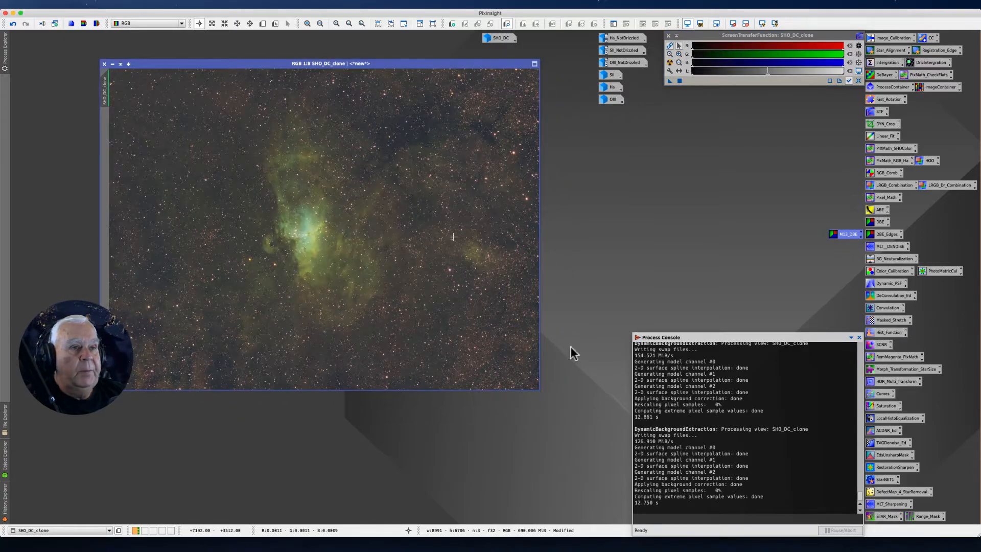
drag(534, 388, 594, 458)
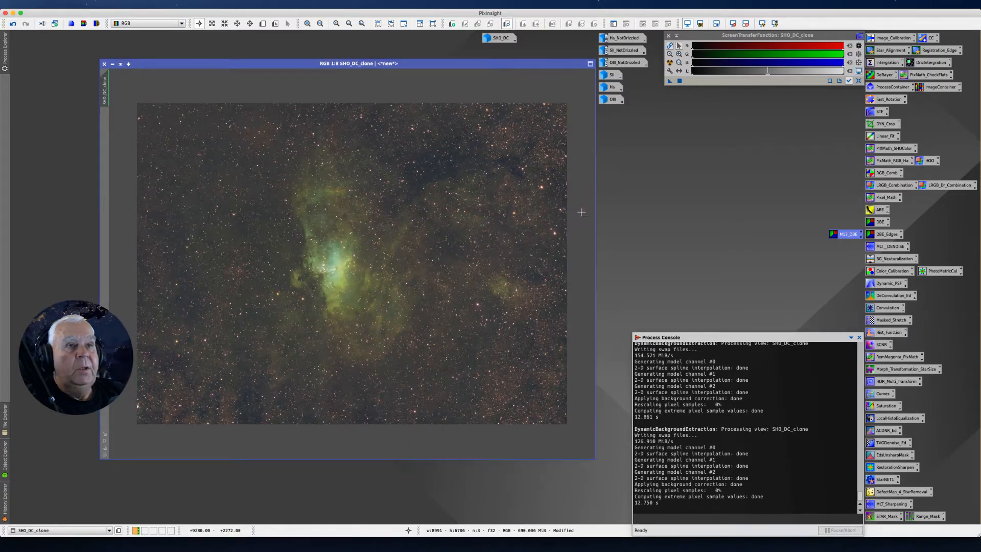
drag(246, 61, 220, 51)
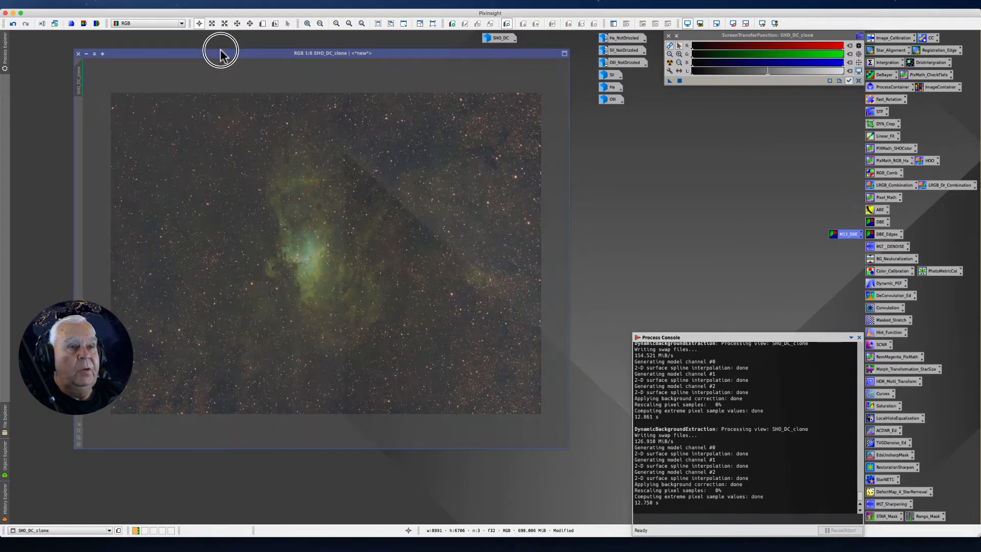
Open the saved MLT_DENOISE settings and arrange the MultiscaleLinearTransform dialog beside the SHO_DC_clone window
double_click(878, 247)
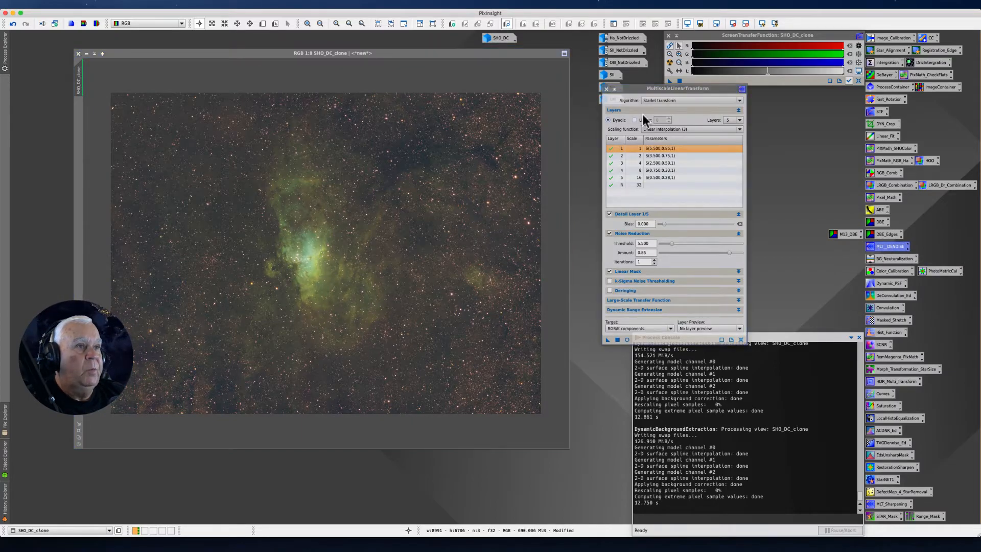
drag(631, 89, 553, 99)
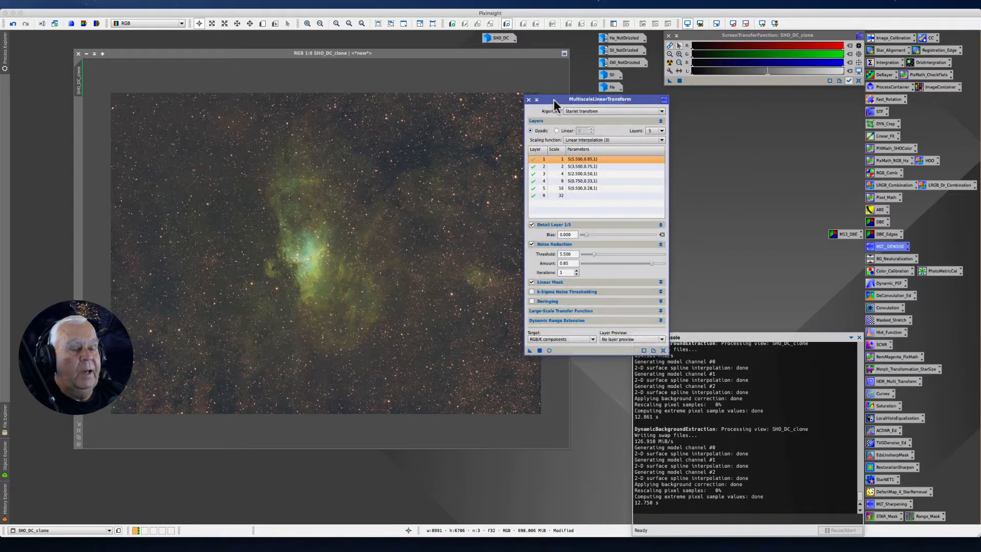
drag(560, 104, 564, 101)
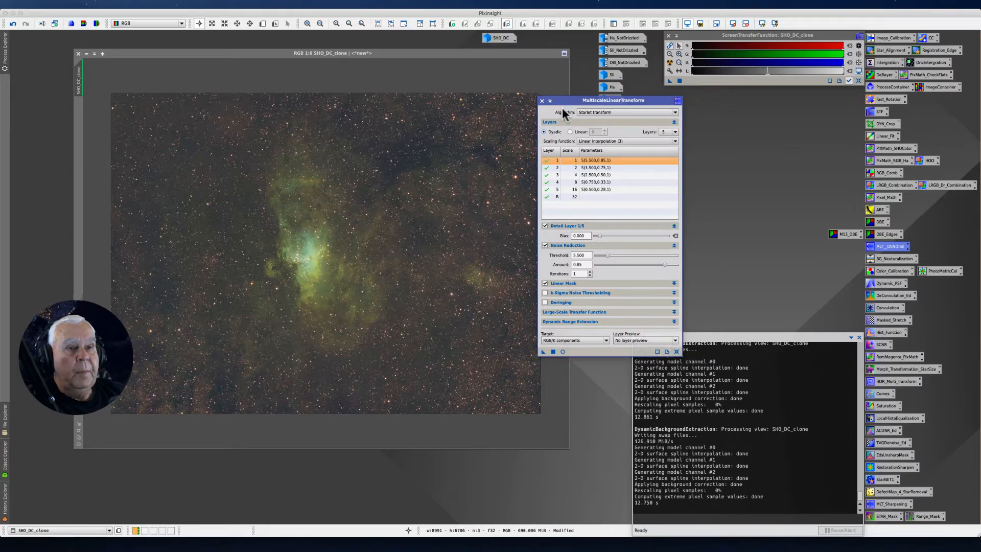
drag(252, 52, 212, 47)
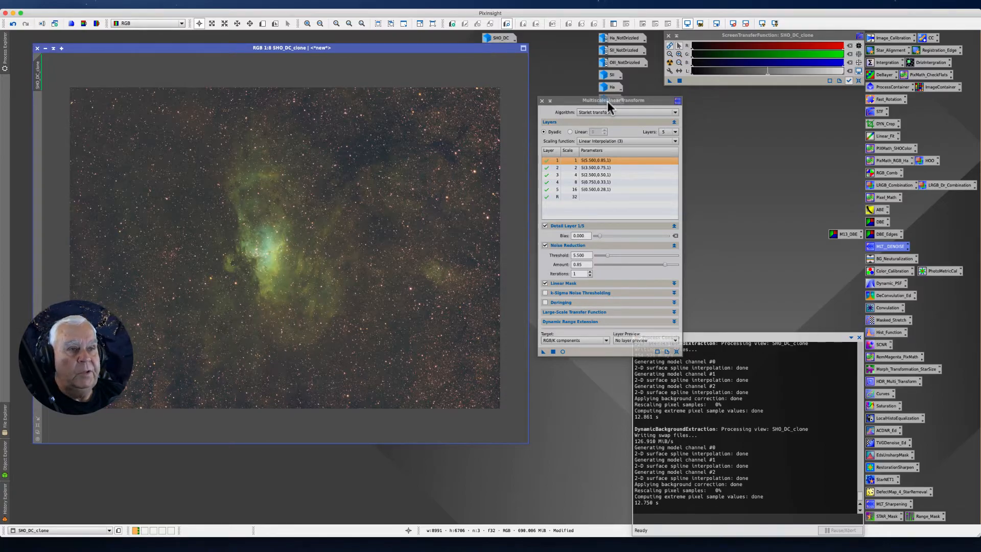
Examine the noise in SHO_DC_clone at high magnification around the nebula's edge and the neighbouring star field
scroll(344, 232, up, 7)
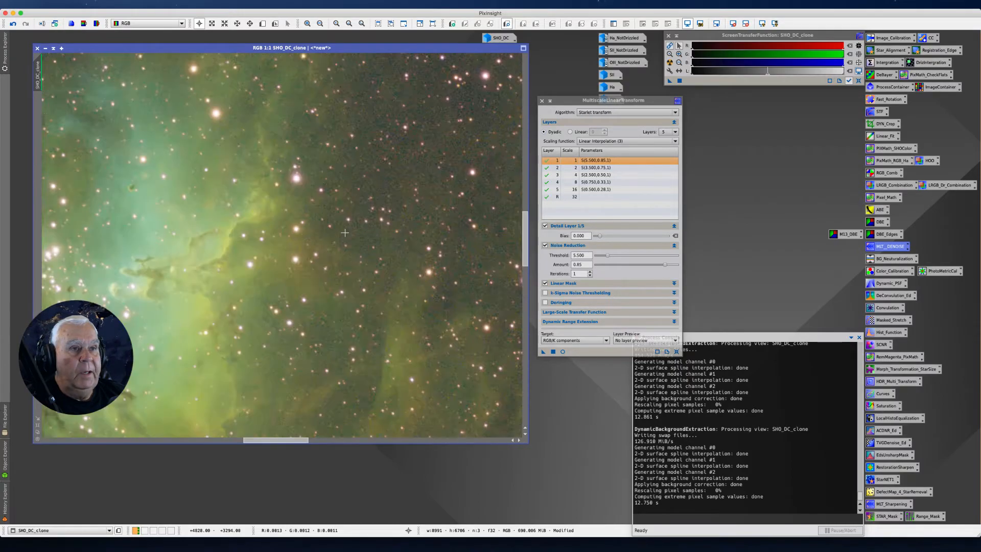
scroll(344, 232, up, 2)
scroll(346, 232, up, 2)
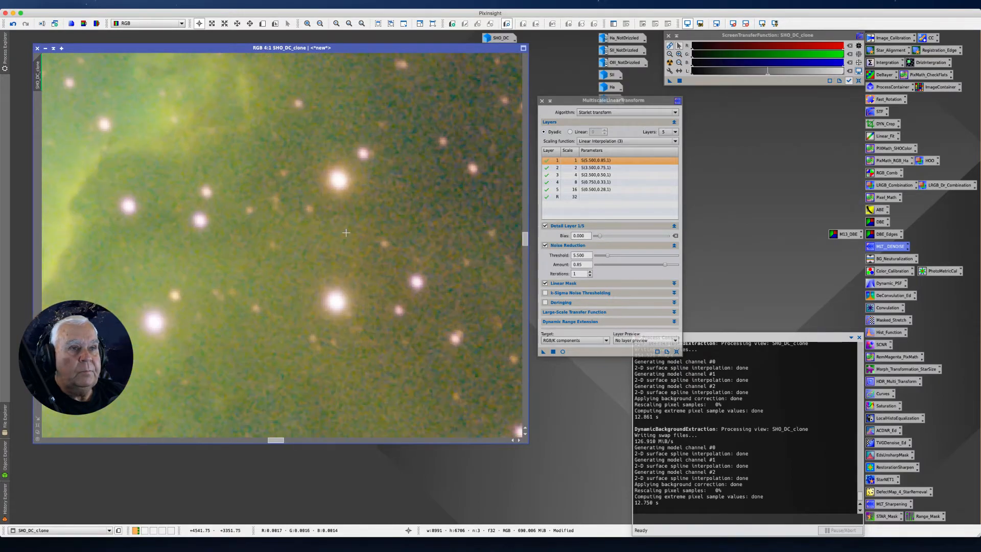
scroll(346, 232, down, 1)
scroll(346, 233, up, 1)
scroll(346, 232, down, 1)
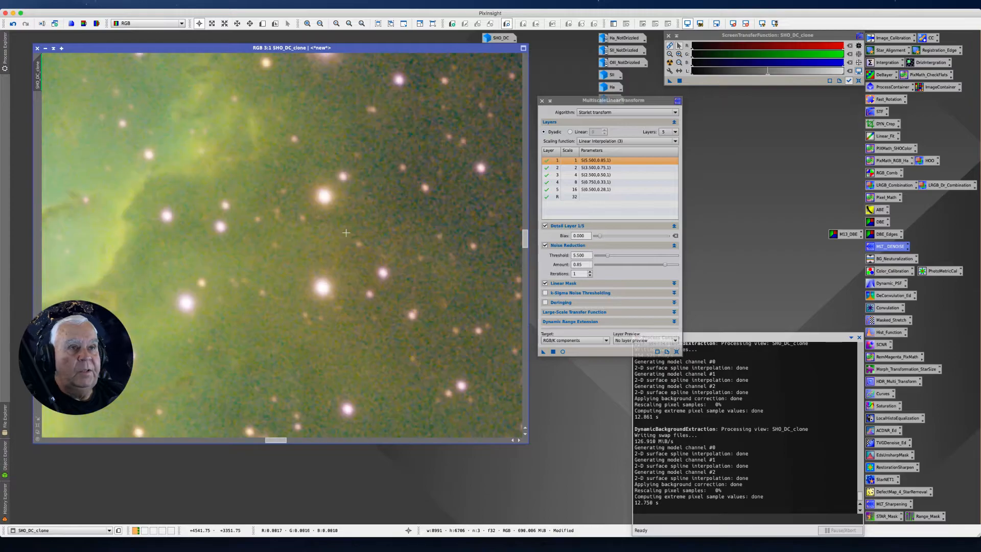
scroll(345, 232, down, 3)
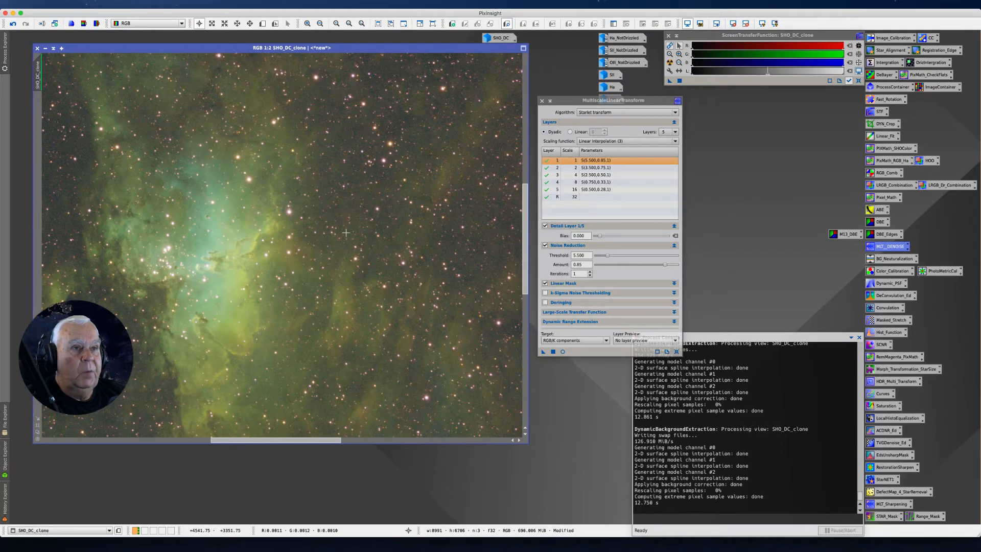
scroll(345, 232, up, 3)
scroll(346, 232, up, 3)
scroll(346, 232, down, 3)
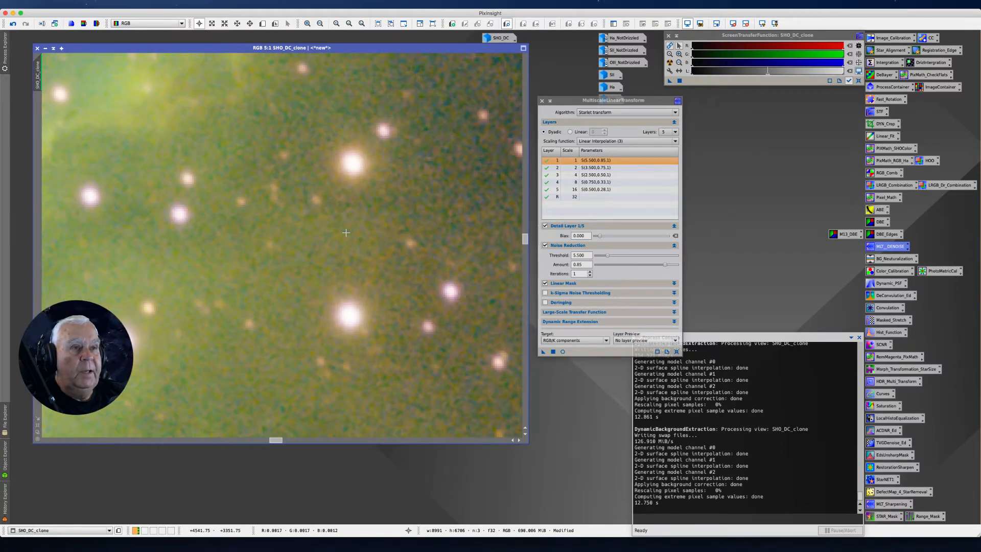
scroll(346, 232, up, 3)
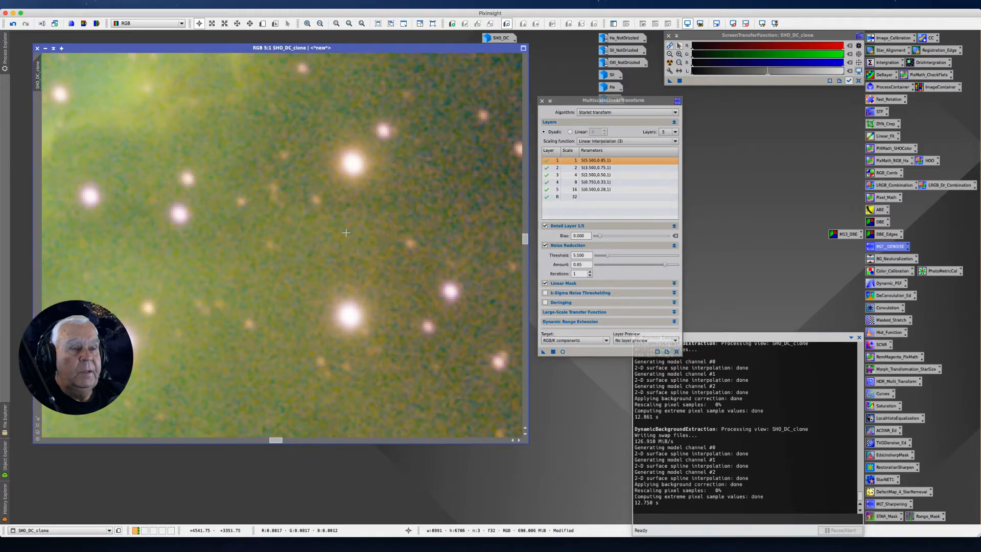
scroll(346, 233, down, 8)
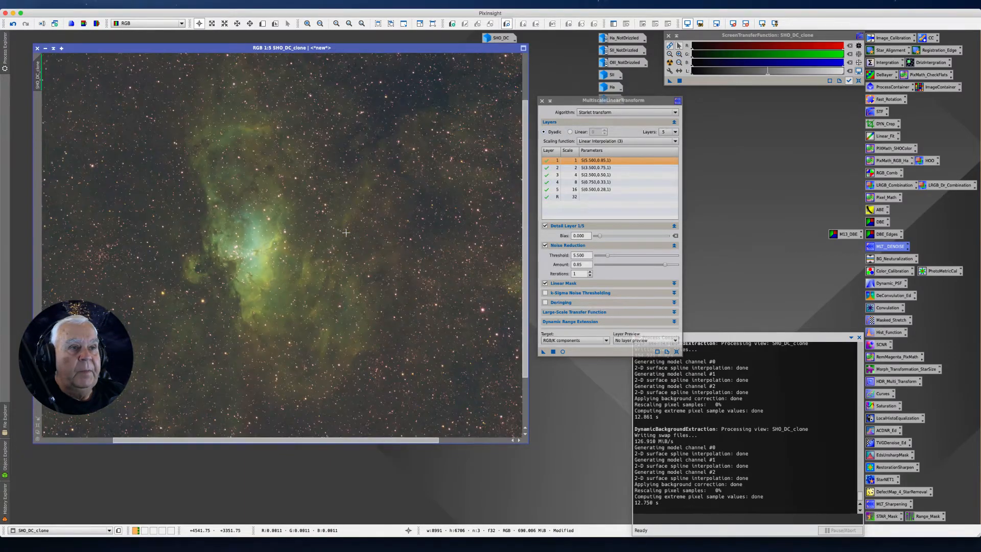
scroll(345, 232, down, 2)
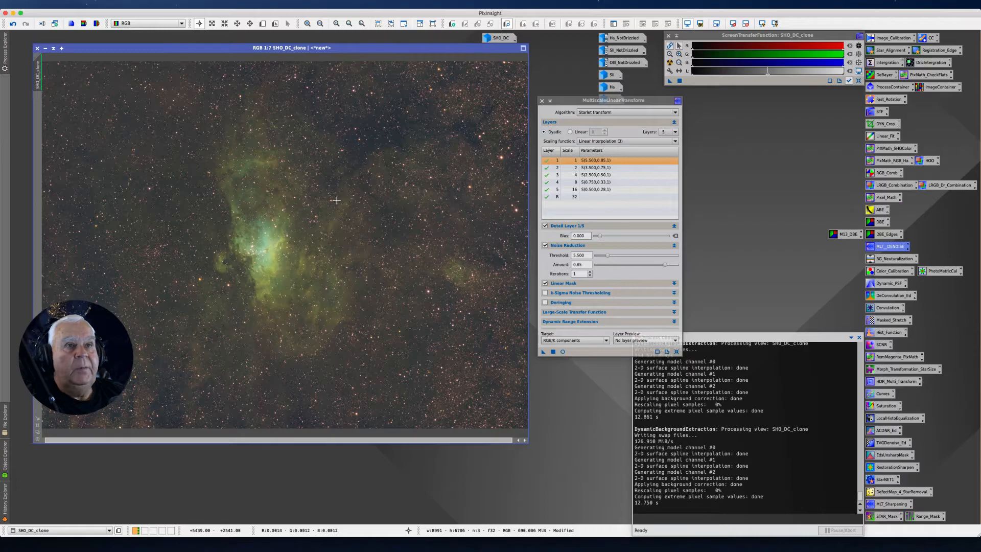
Create a small preview over the upper part of the nebula's bright core, inspect its noise, and return to the full image
click(262, 24)
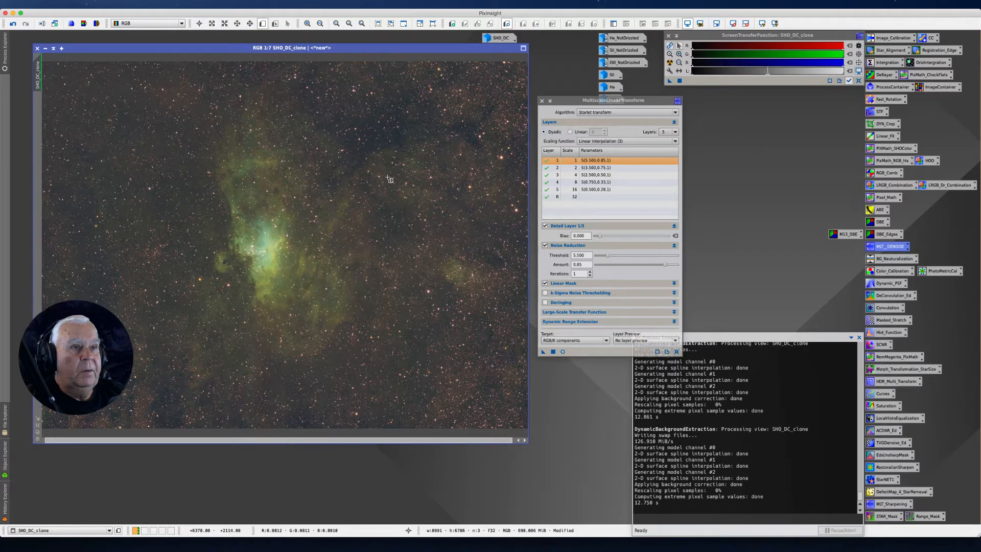
drag(244, 203, 277, 231)
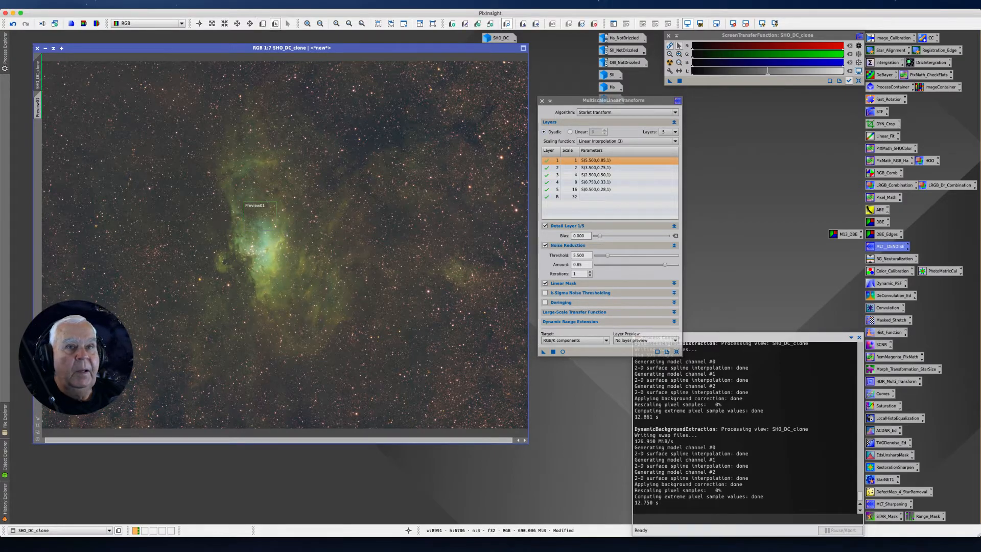
click(38, 103)
scroll(90, 192, up, 2)
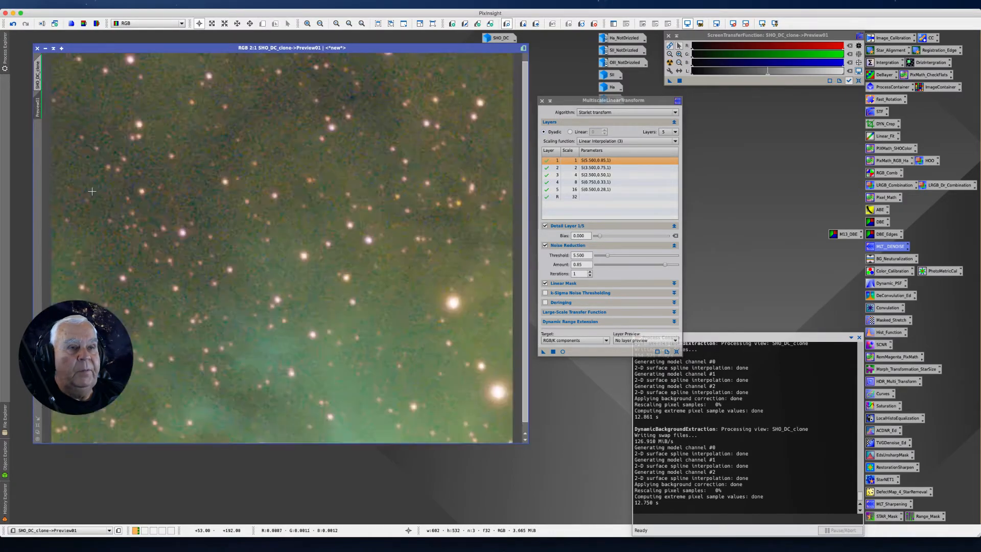
scroll(89, 192, down, 1)
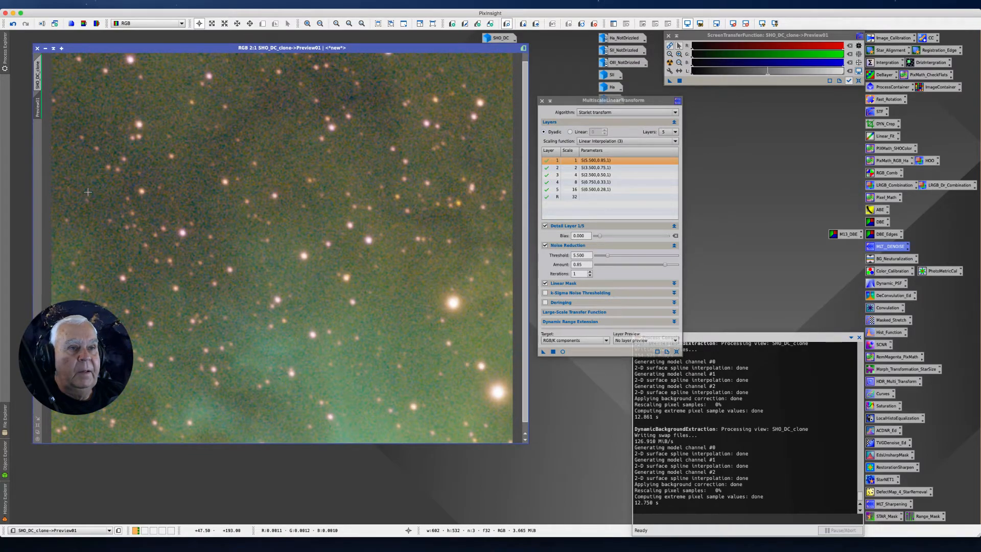
click(38, 72)
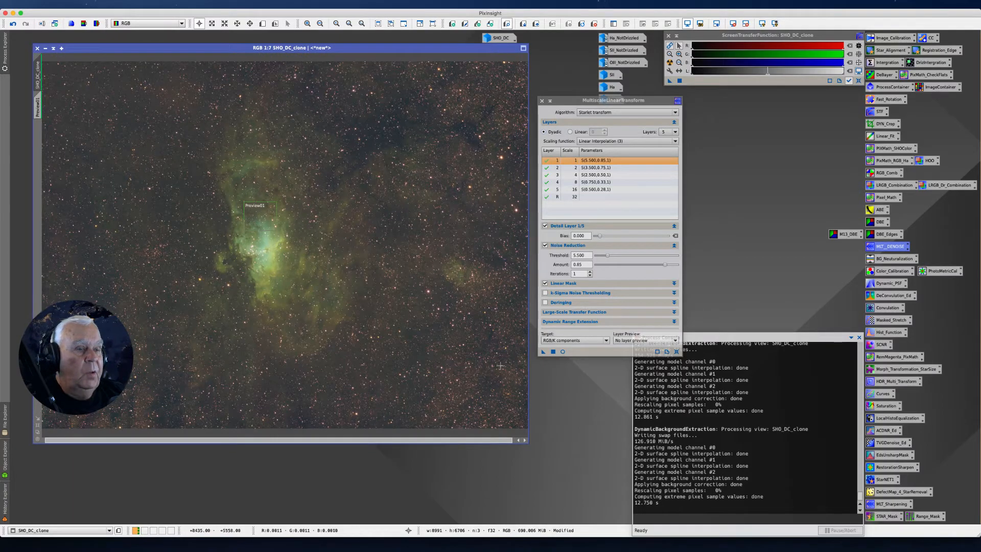
Start a real-time preview of the noise reduction, cancel its computation, and reset the screen stretch of SHO_DC_clone
click(562, 351)
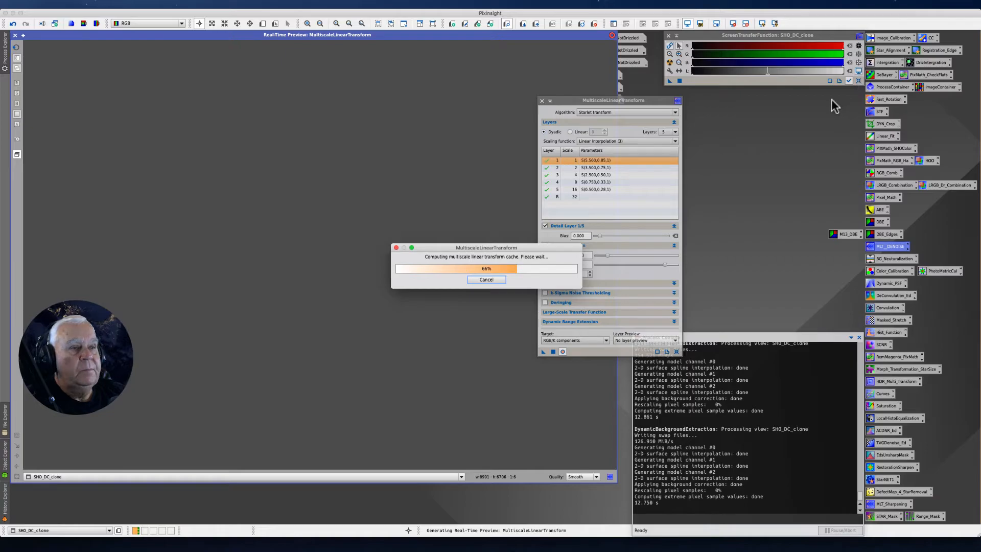
click(480, 281)
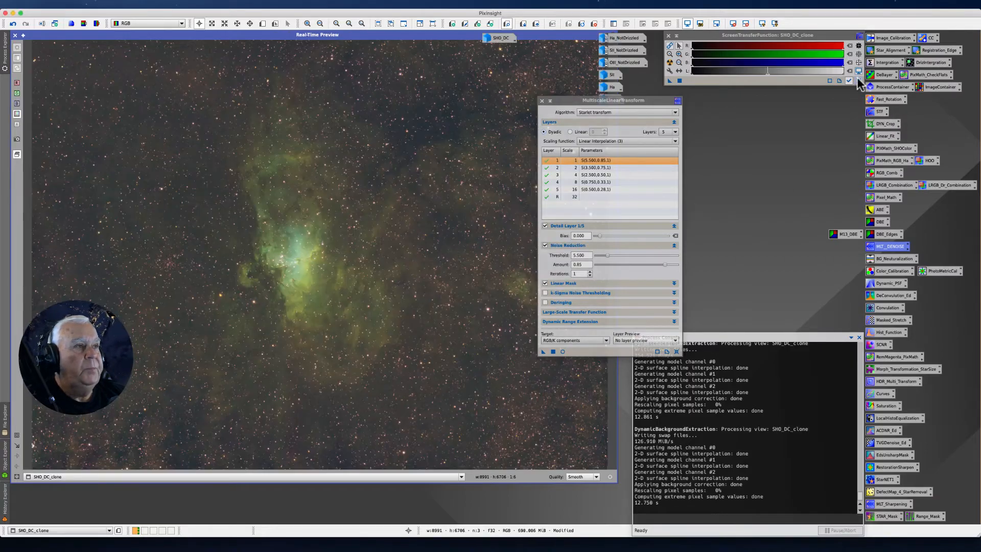
click(857, 81)
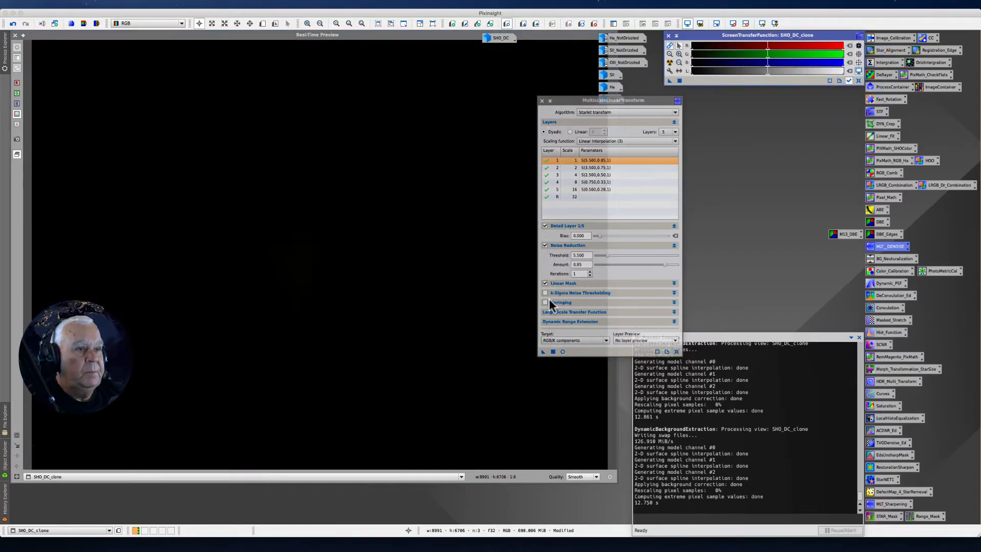
Enable Preview mask in the Linear Mask settings and show the inverted mask in a real-time preview
click(673, 283)
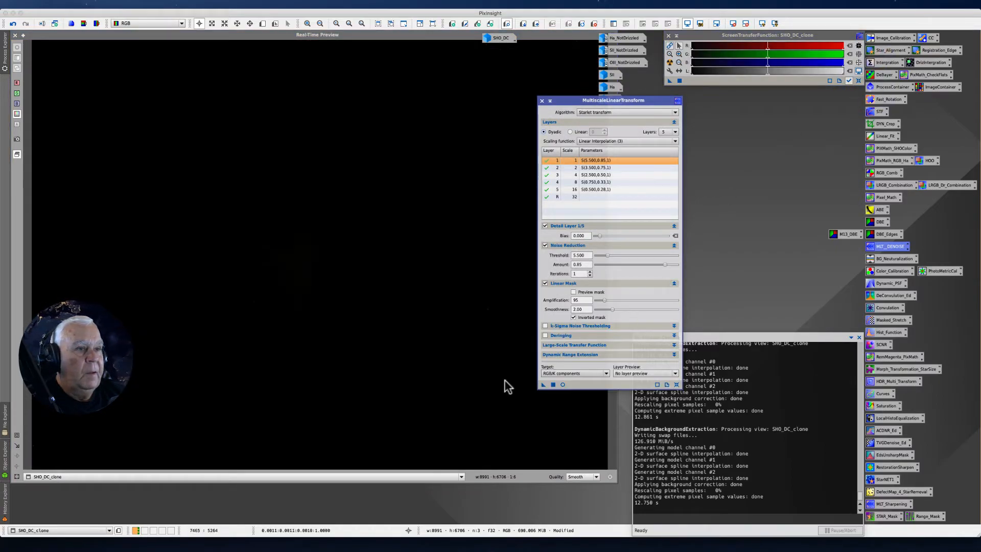
click(573, 291)
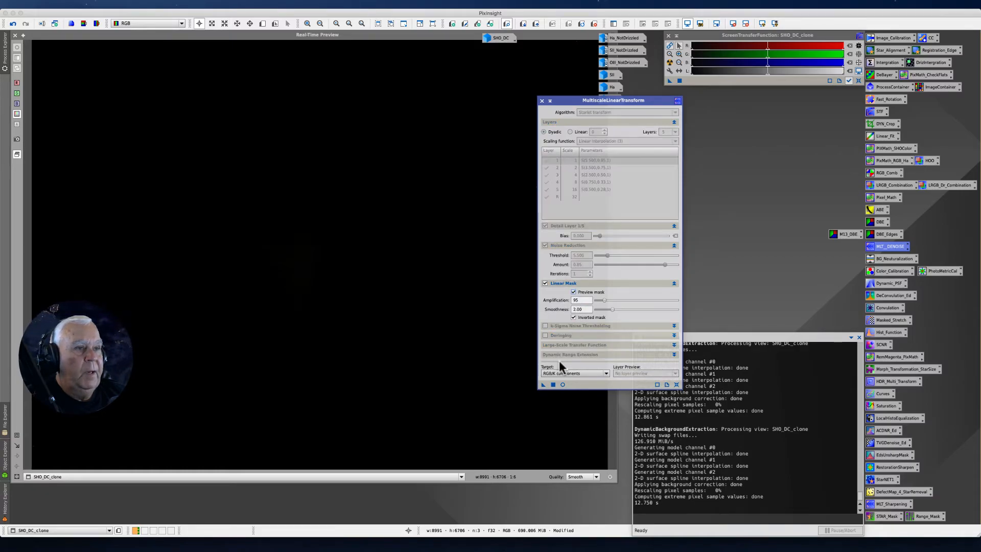
click(562, 385)
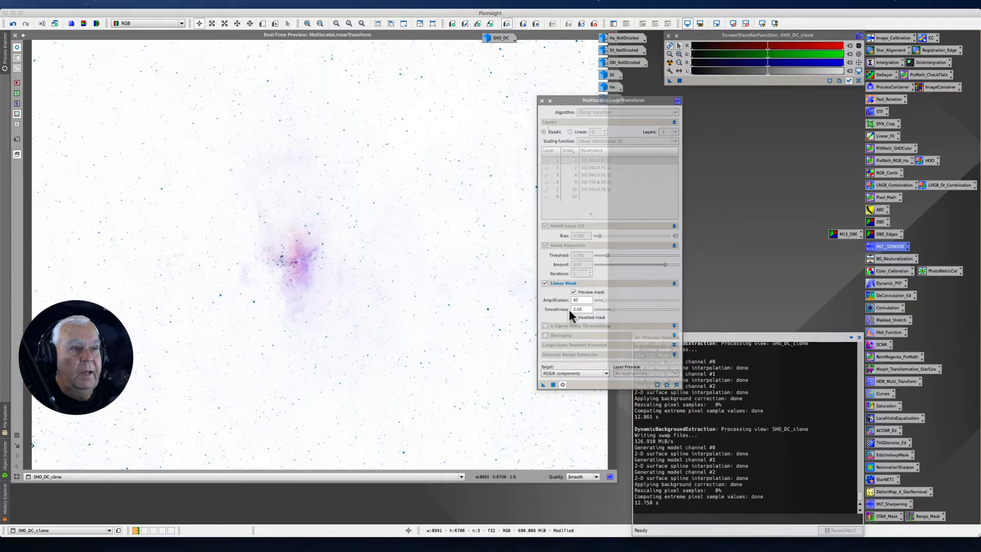
mouse_move(572, 311)
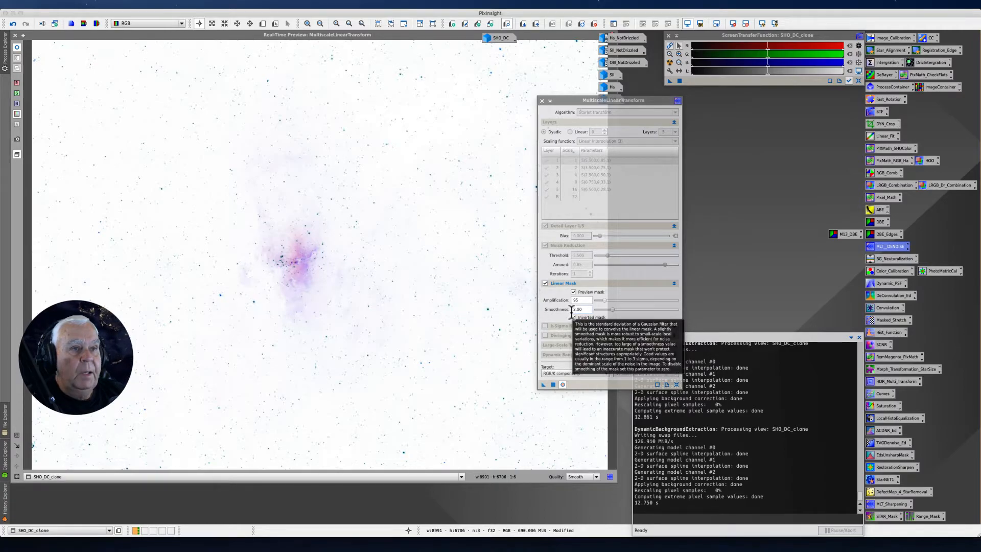
mouse_move(605, 302)
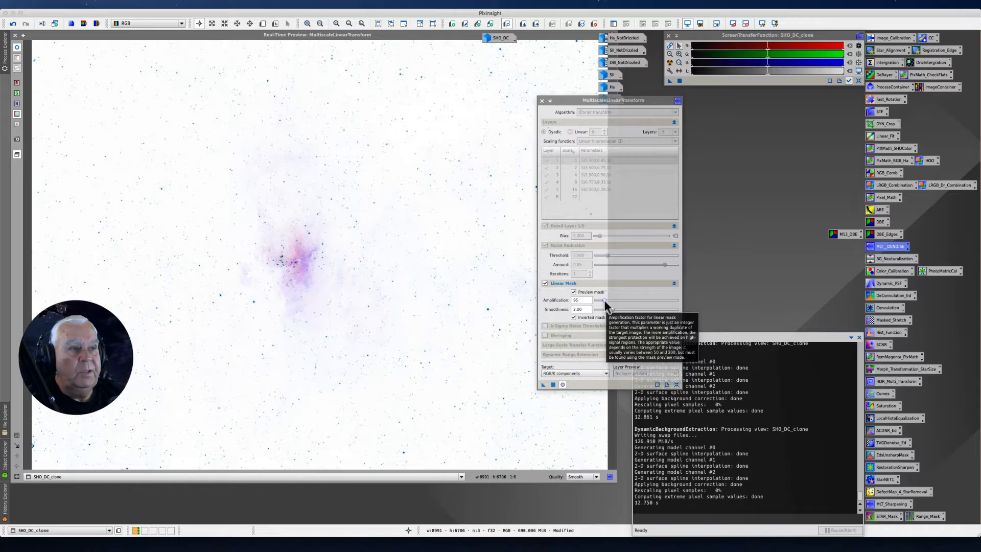
click(572, 317)
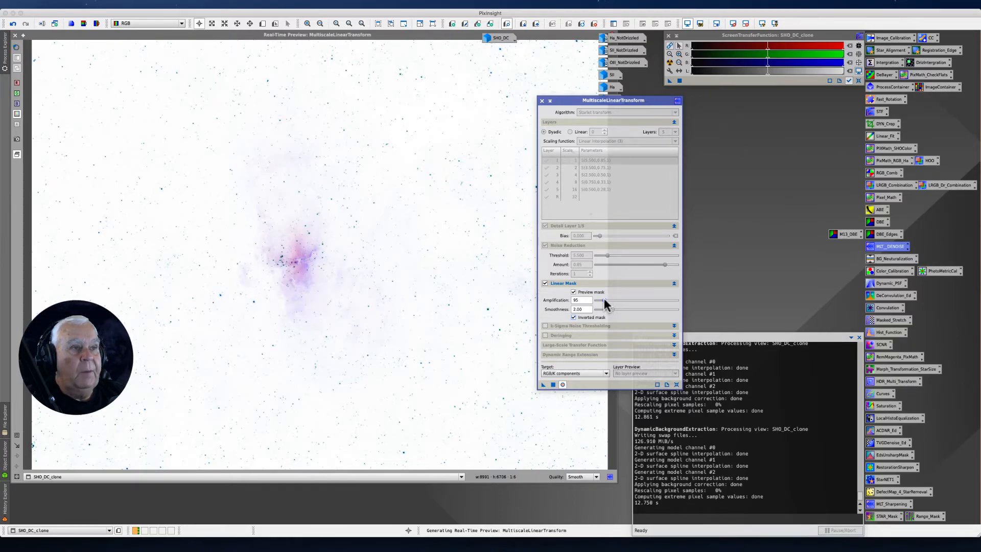
Compare linear mask amplifications between 50 and 170 in the real-time preview and set the amplification to 80
drag(605, 301, 611, 303)
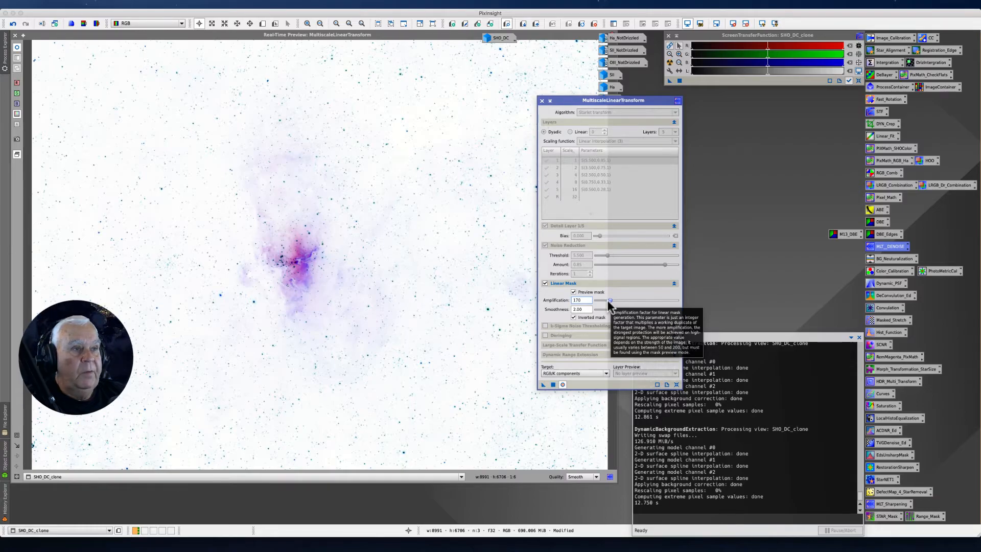
drag(608, 299, 606, 301)
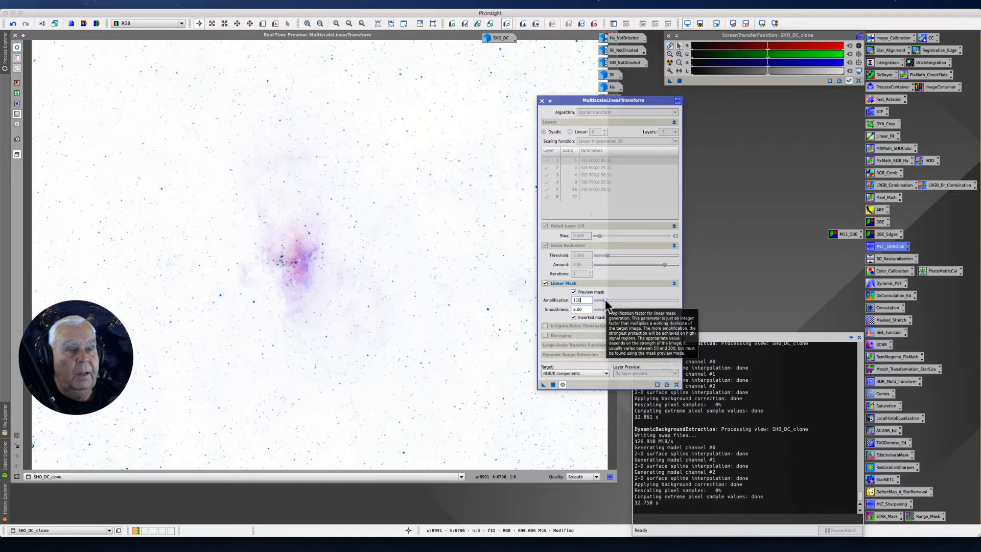
click(604, 300)
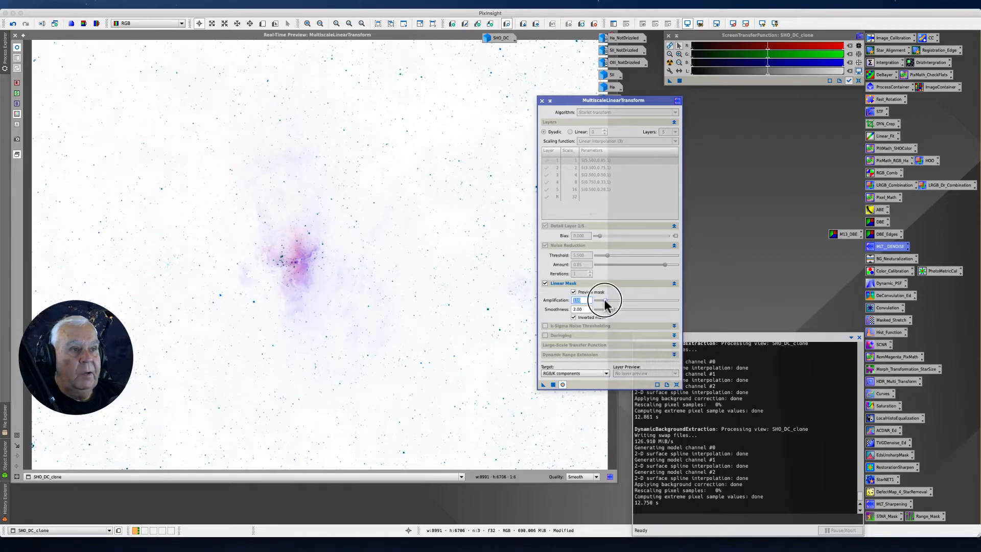
click(603, 301)
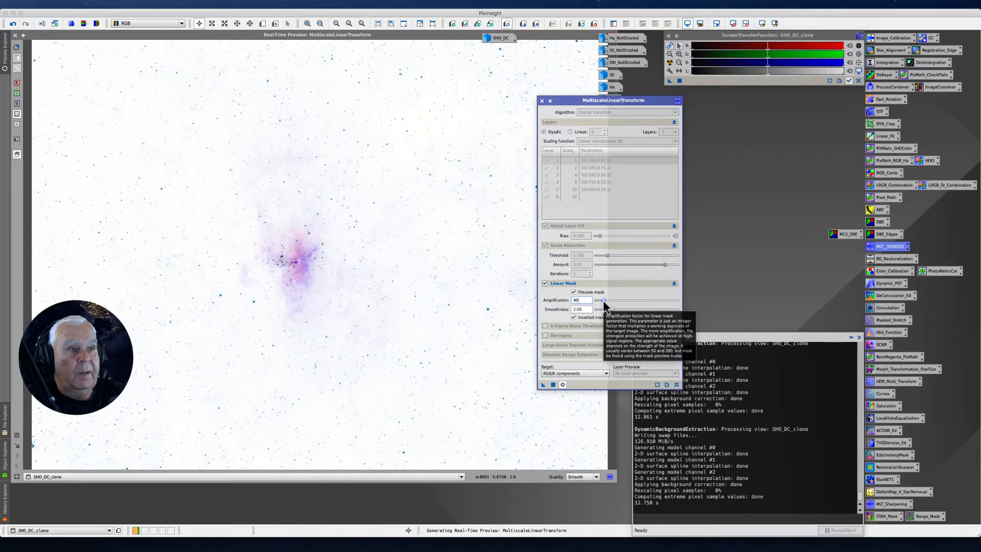
click(602, 299)
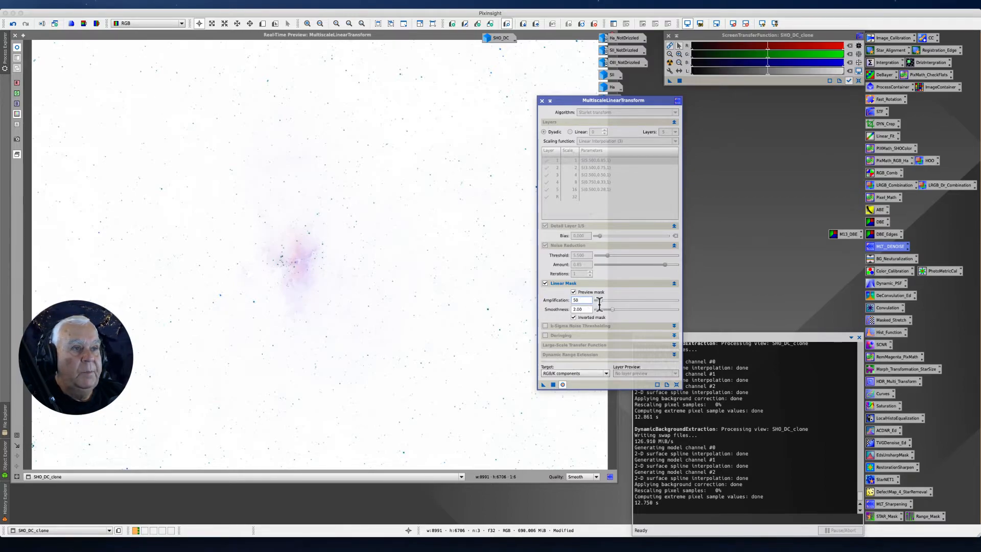
drag(601, 300, 603, 300)
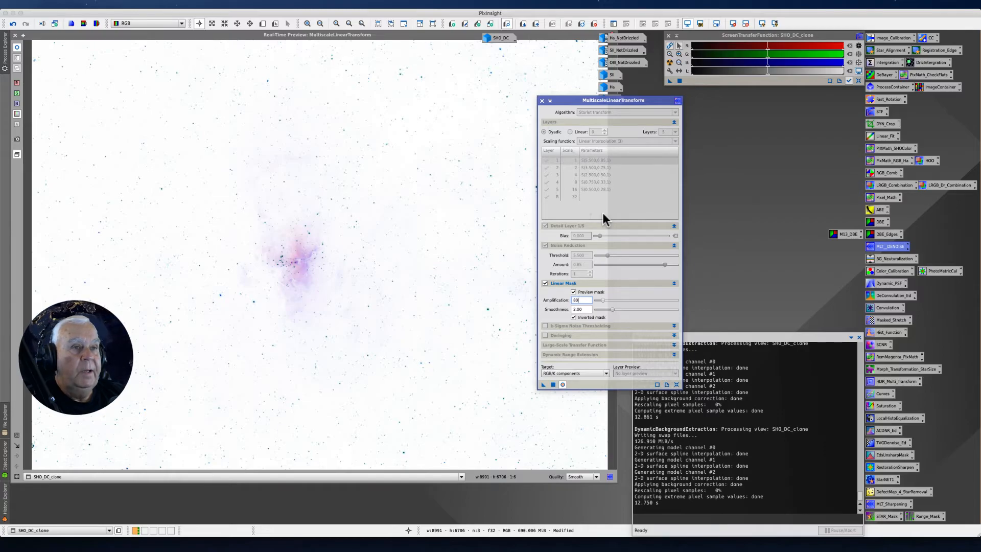
Turn off Preview mask in the Linear Mask settings and close the real-time preview
drag(562, 102, 640, 87)
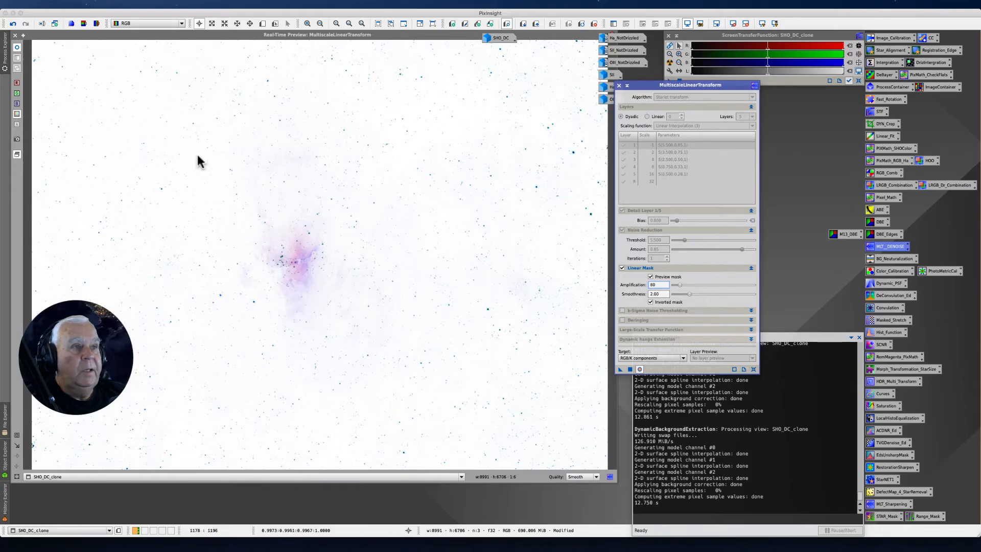
click(649, 276)
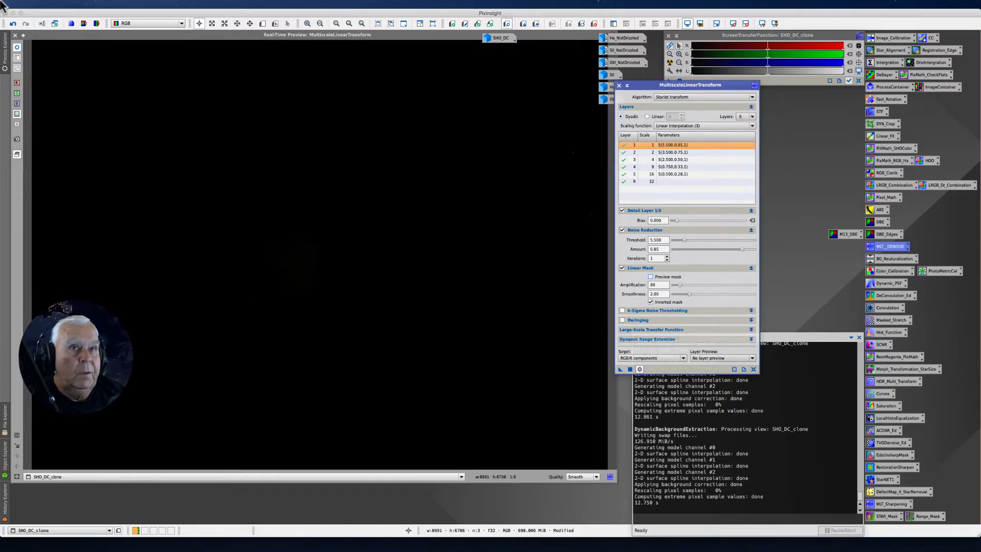
click(5, 49)
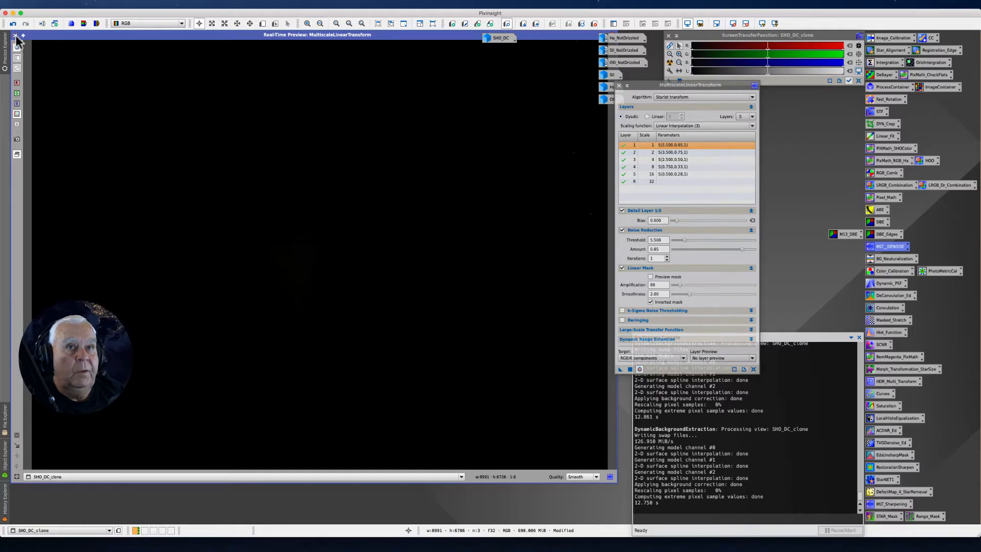
click(15, 36)
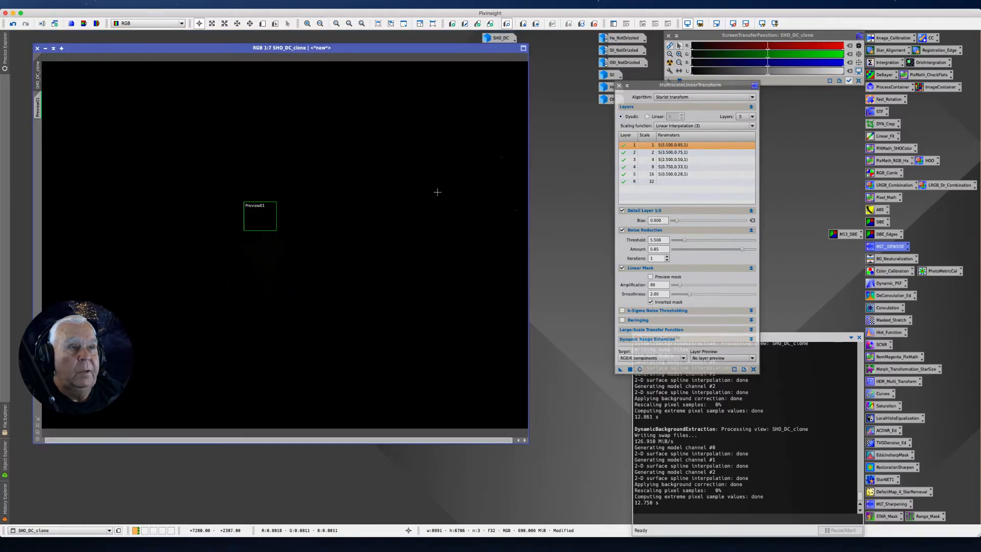
Auto-stretch the display of SHO_DC_clone and apply the MultiscaleLinearTransform noise reduction to Preview01
click(670, 62)
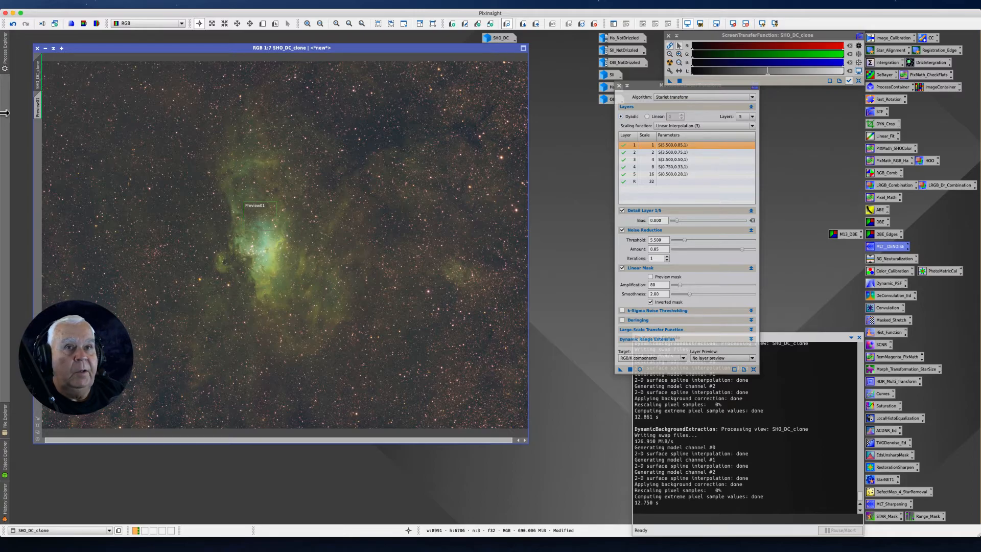
click(37, 113)
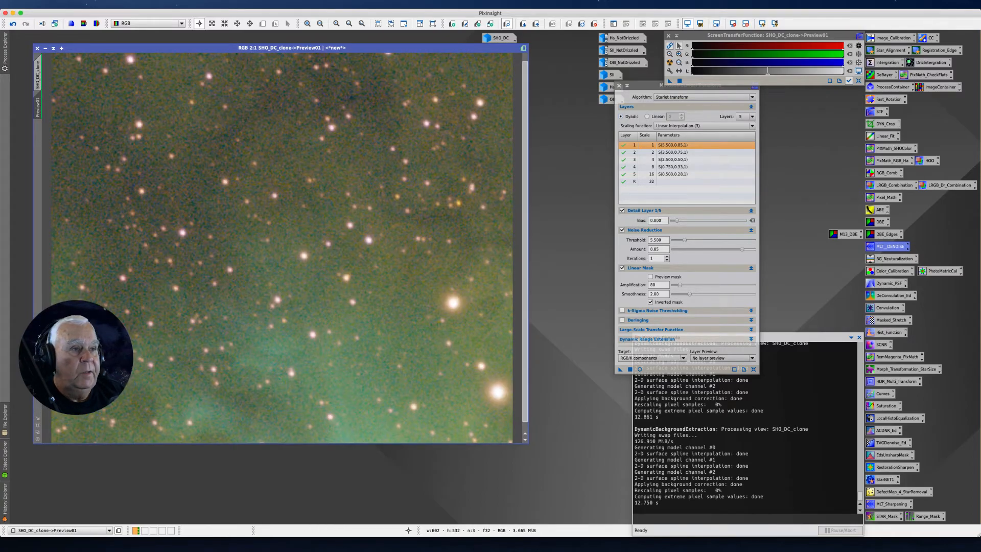
drag(643, 88, 591, 83)
drag(568, 364, 386, 236)
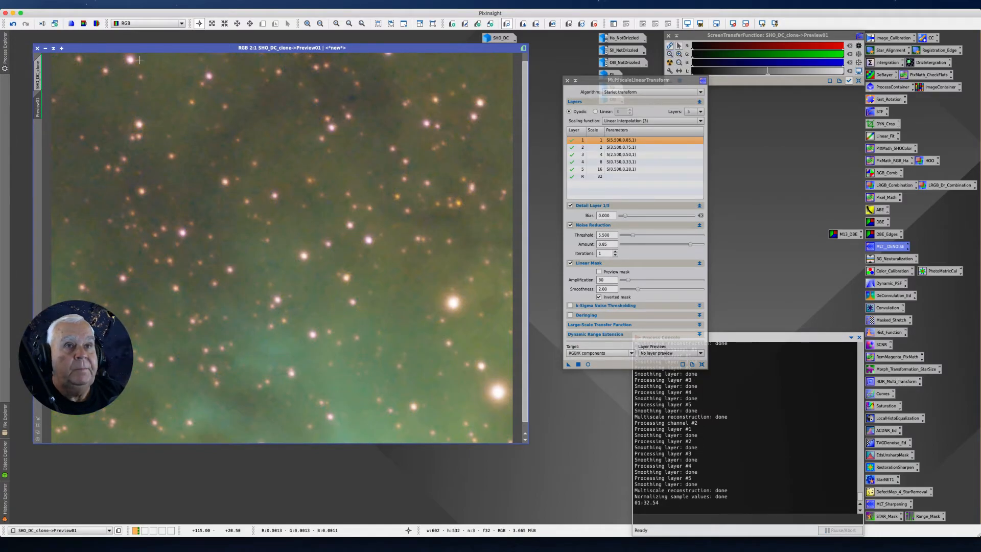
Compare Preview01 before and after the noise reduction by repeatedly undoing and restoring it
drag(146, 50, 152, 52)
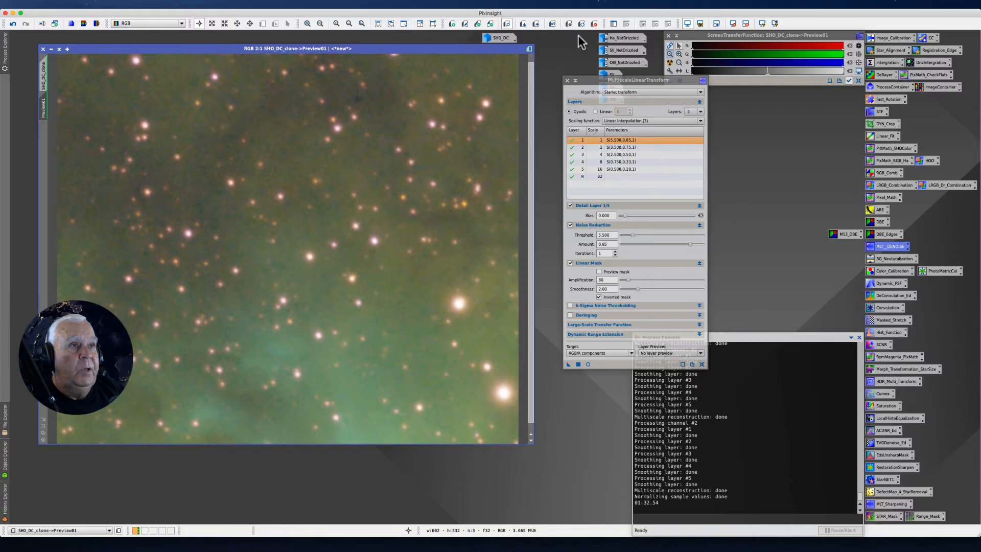
click(552, 24)
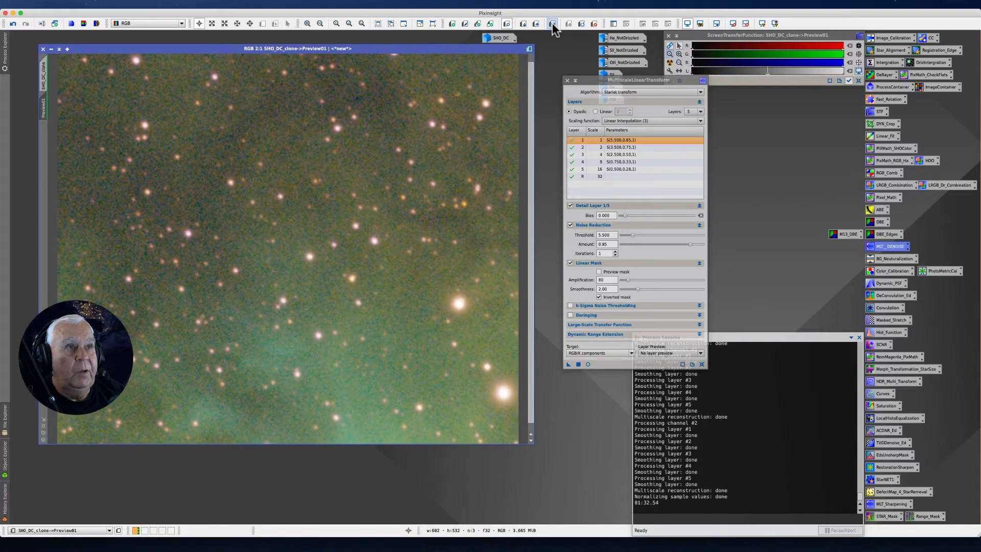
click(552, 23)
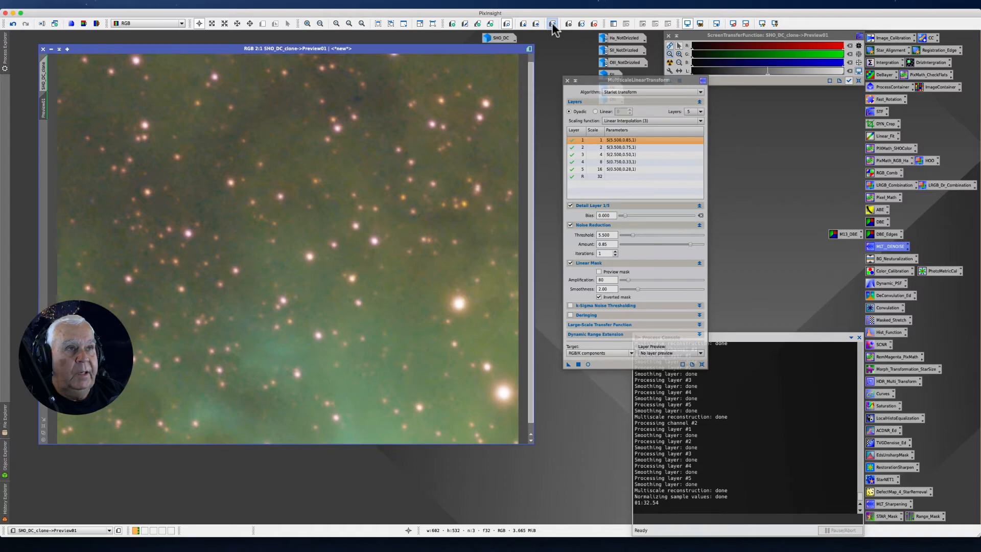
click(552, 24)
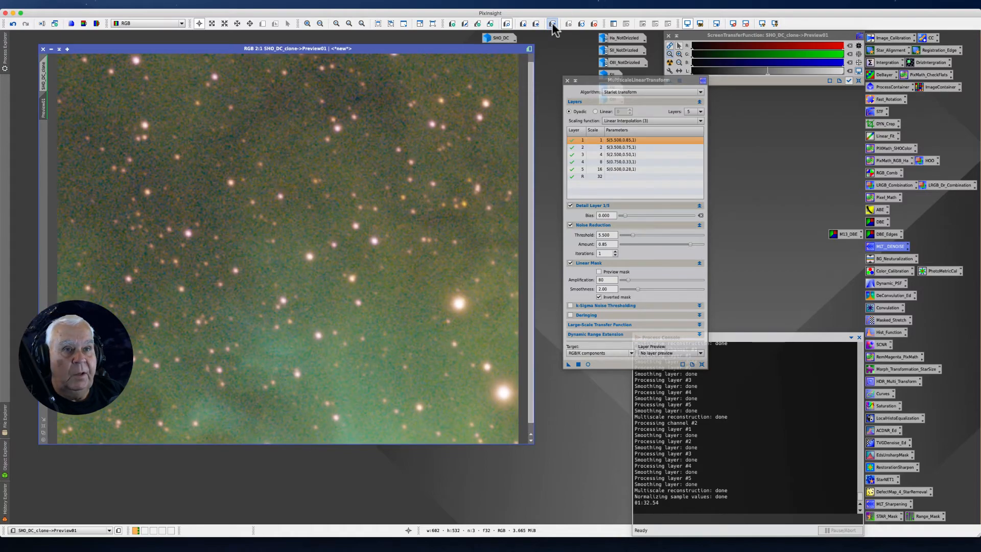
click(552, 23)
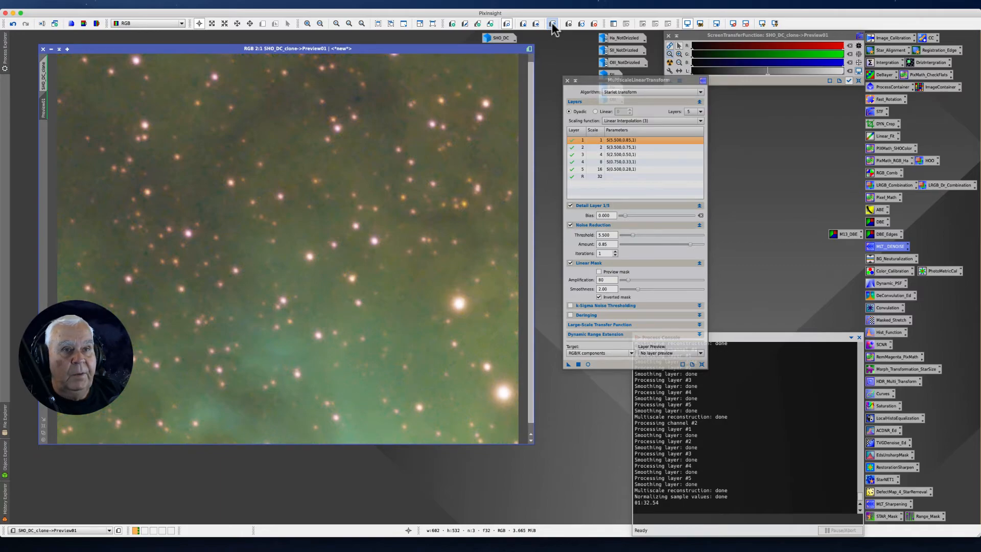
click(552, 23)
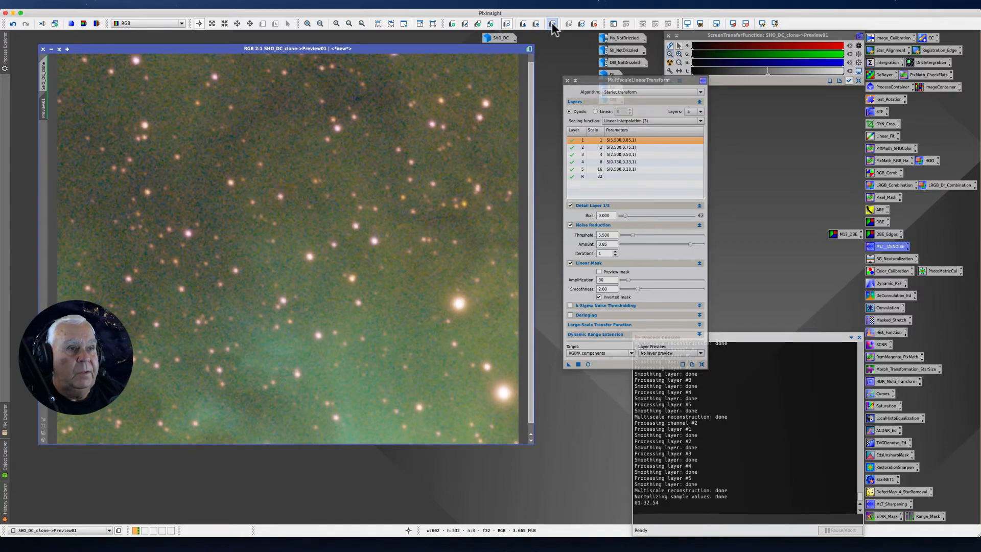
click(552, 23)
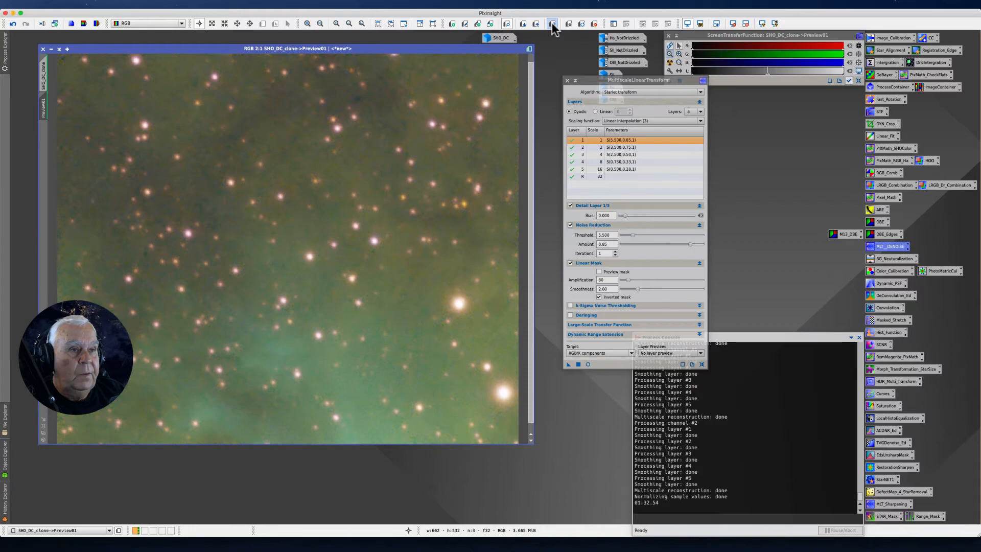
click(552, 23)
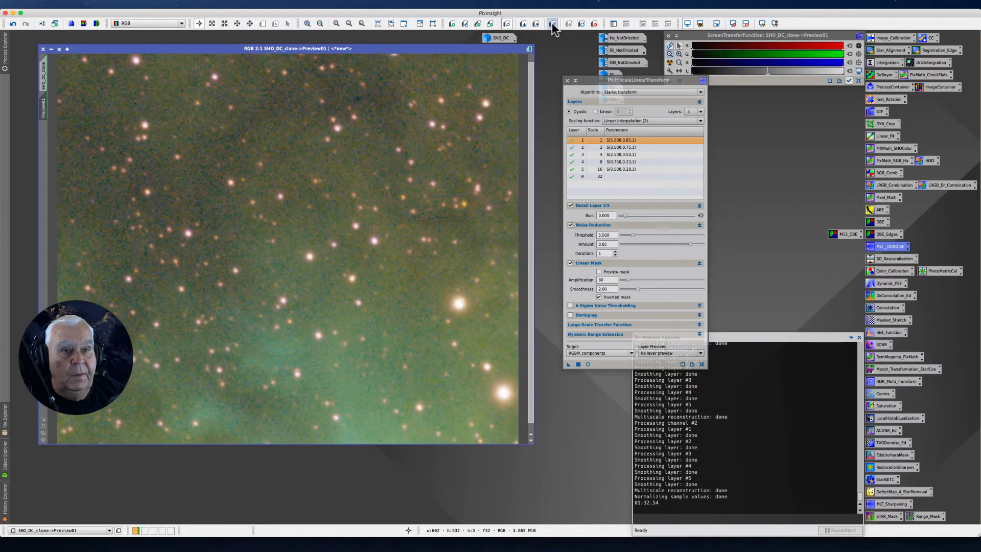
click(552, 23)
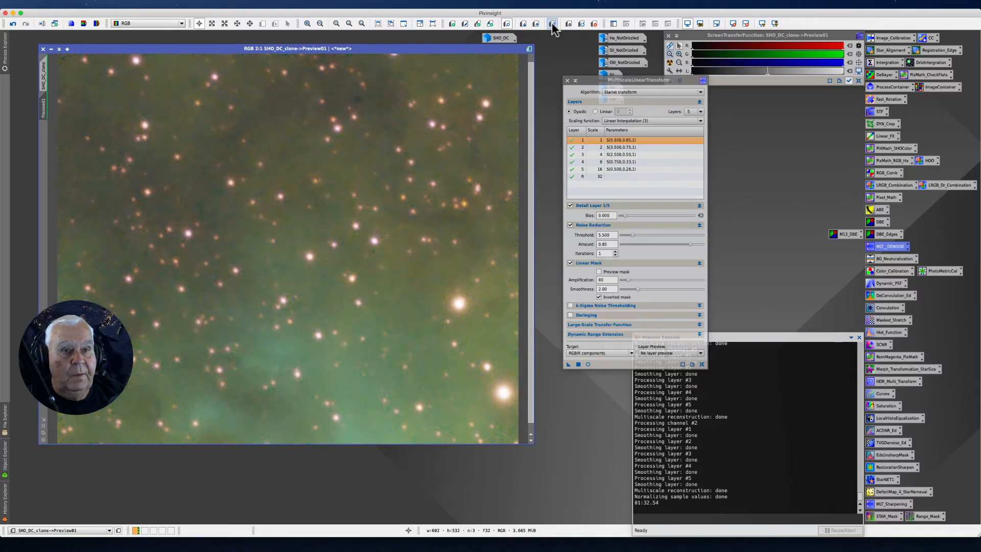
click(552, 23)
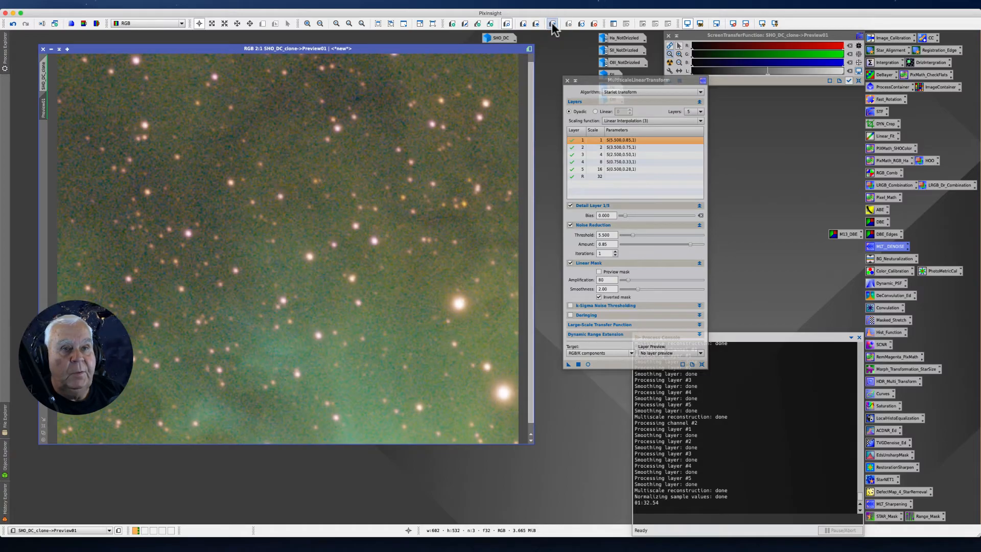
click(552, 24)
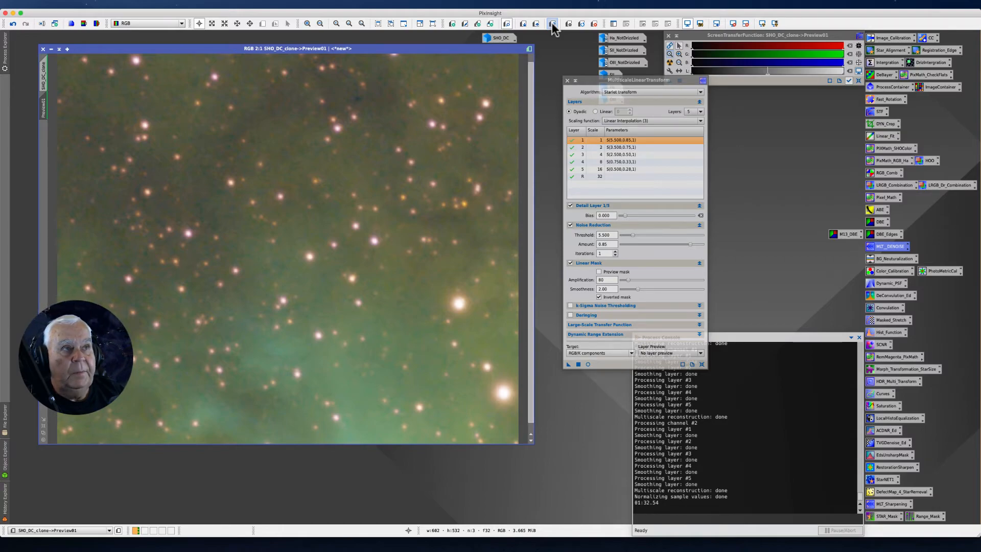
click(552, 23)
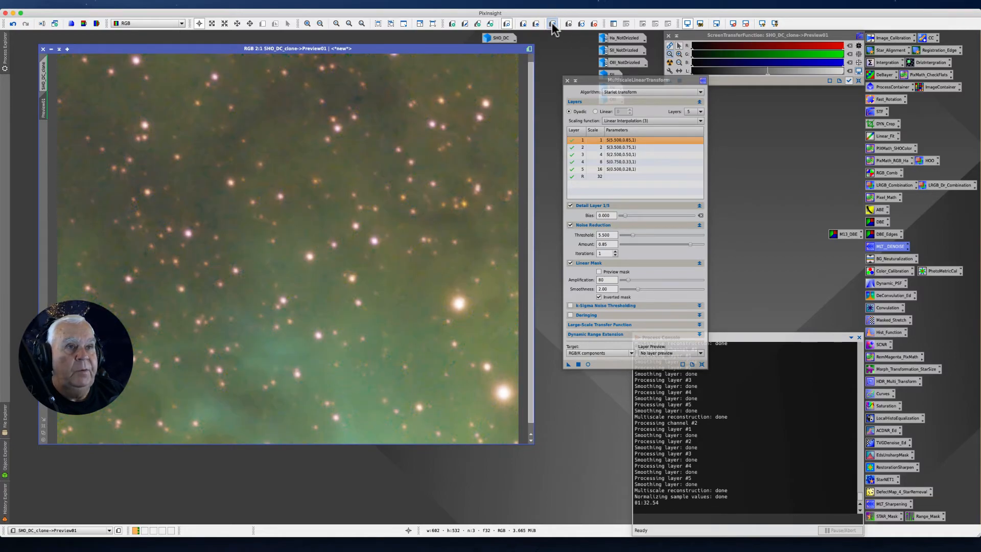
click(552, 24)
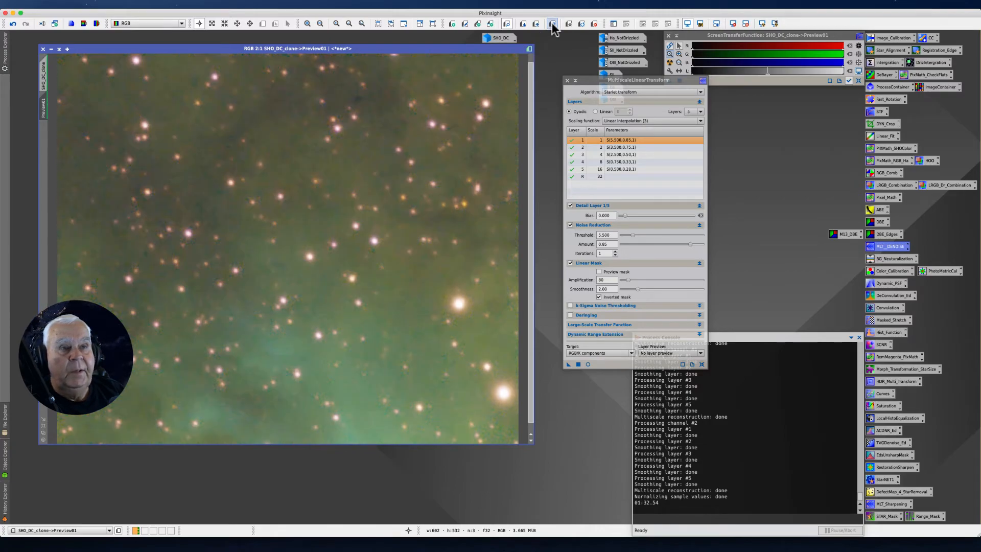
click(552, 24)
click(552, 24)
click(552, 24)
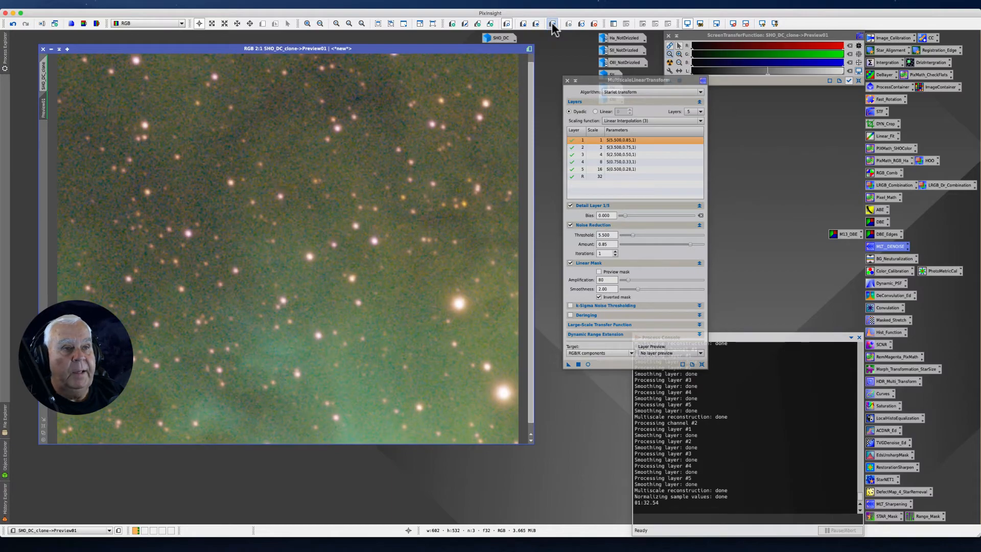
click(553, 23)
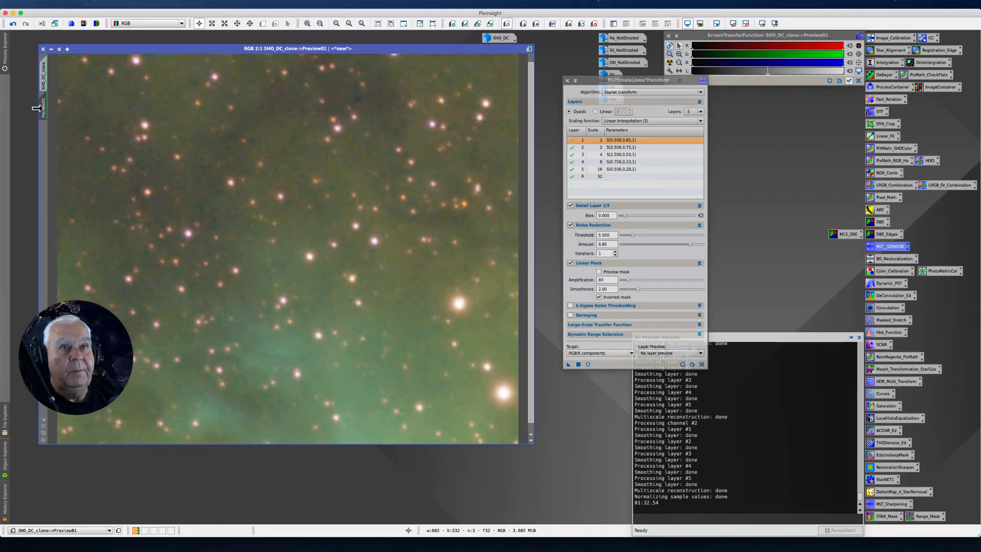
Apply the MultiscaleLinearTransform noise reduction to the full SHO_DC_clone image and inspect it
click(44, 74)
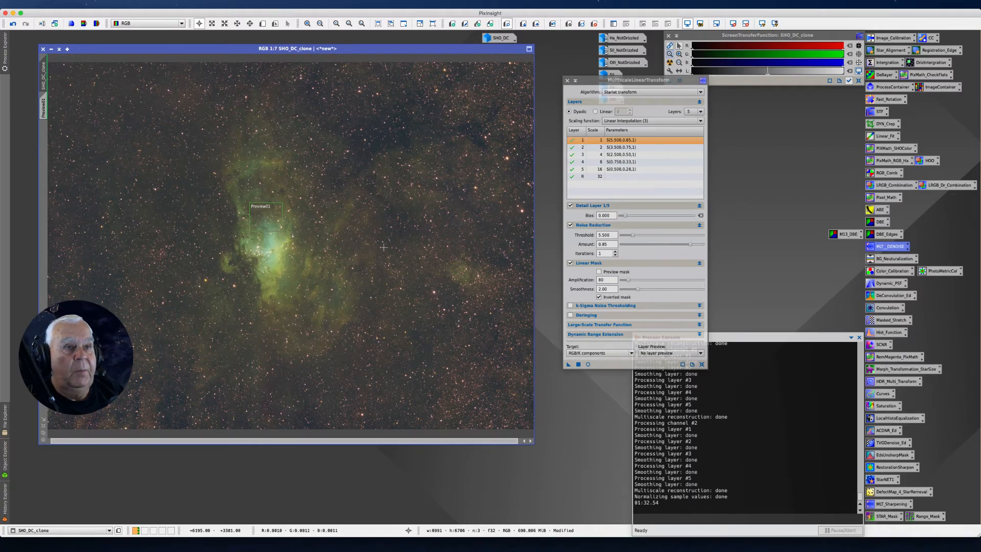
drag(566, 364, 349, 320)
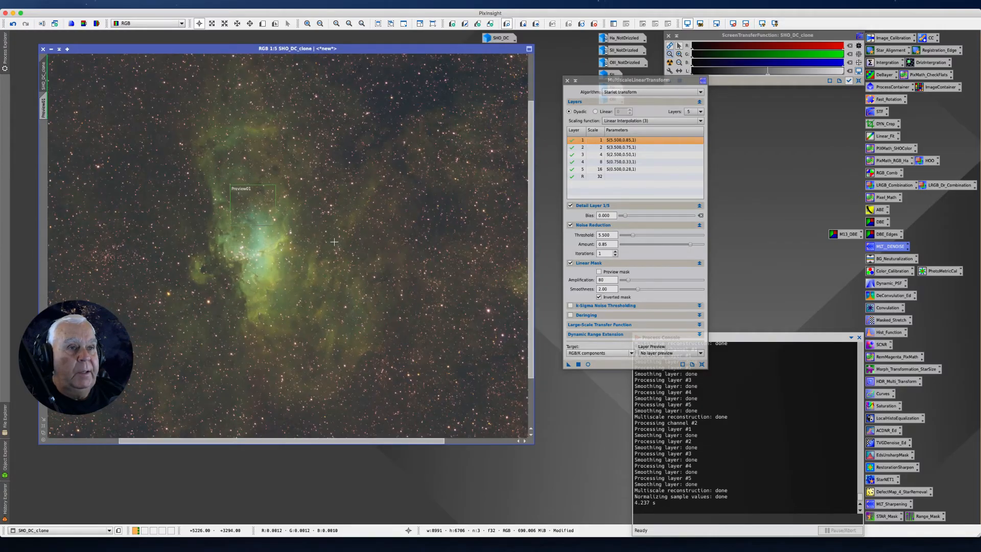
scroll(353, 236, up, 8)
scroll(352, 236, down, 10)
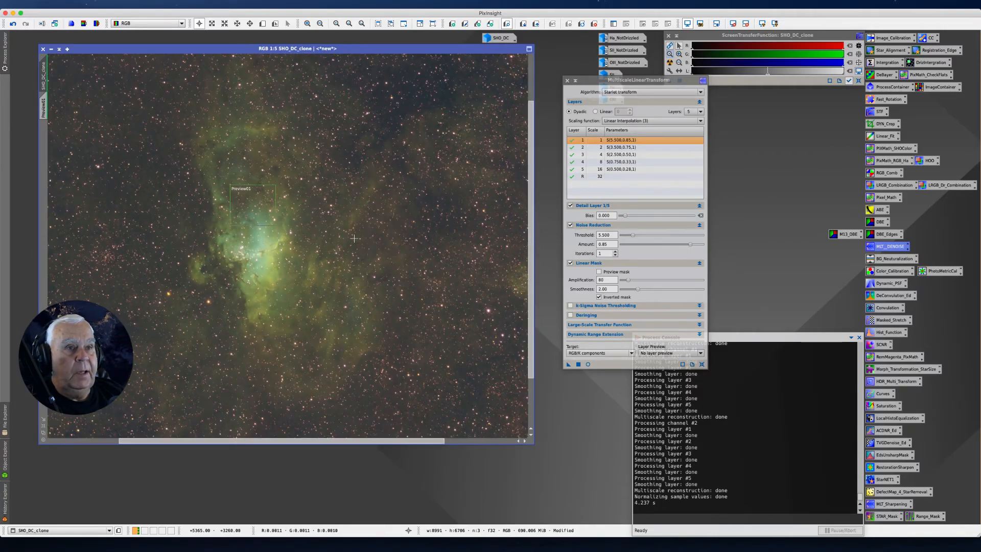
scroll(355, 238, down, 1)
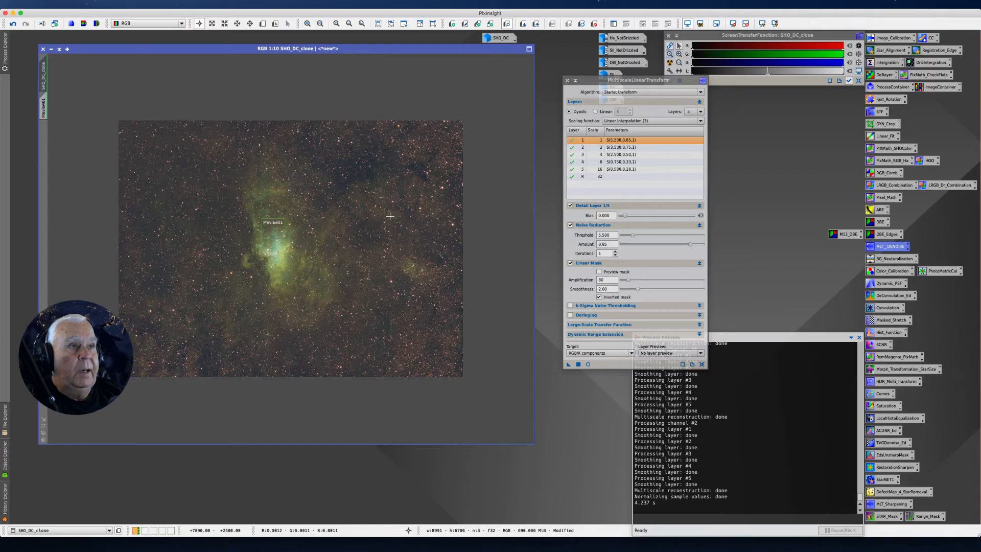
Extract the lightness component of SHO_DC_clone as a separate grayscale image and auto-stretch its display
drag(580, 81, 504, 117)
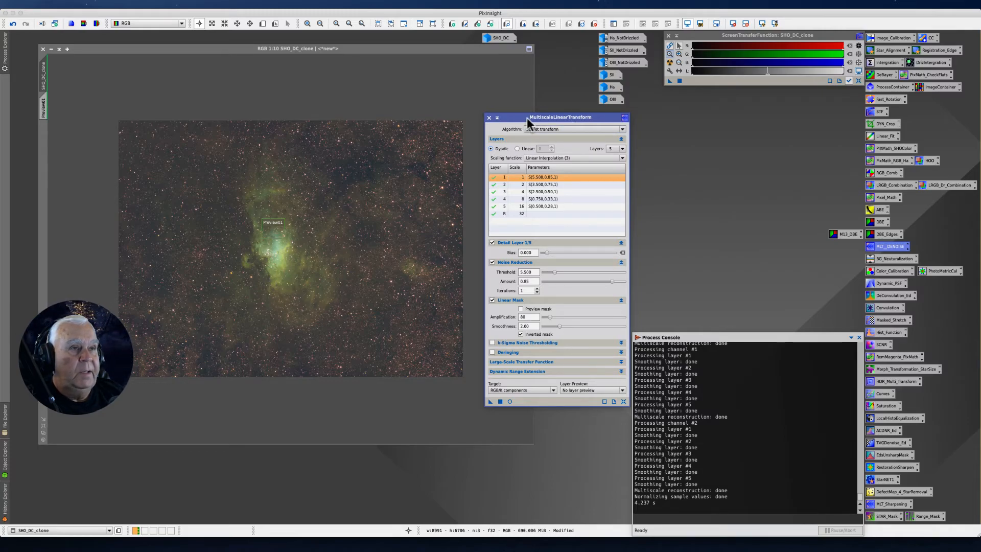
mouse_move(538, 131)
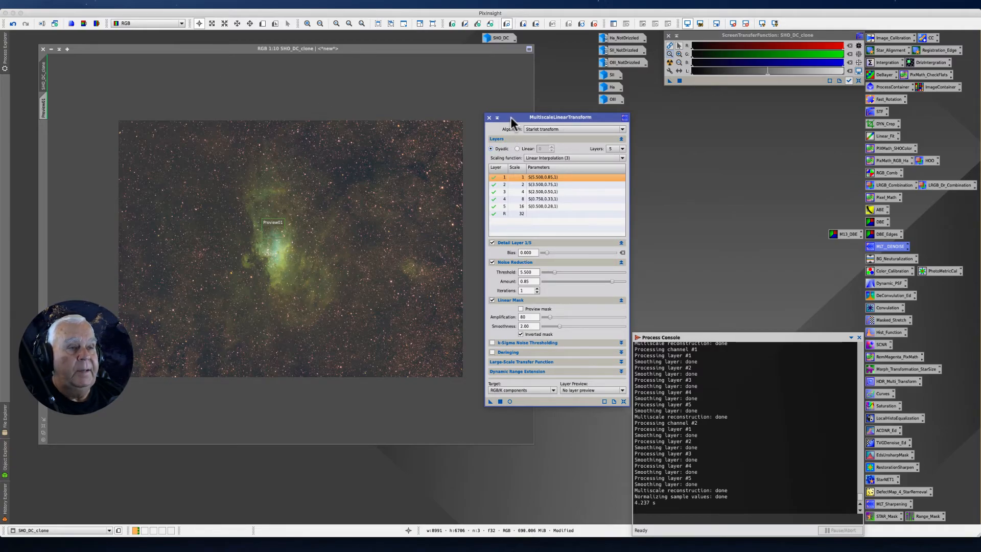
drag(511, 116, 562, 119)
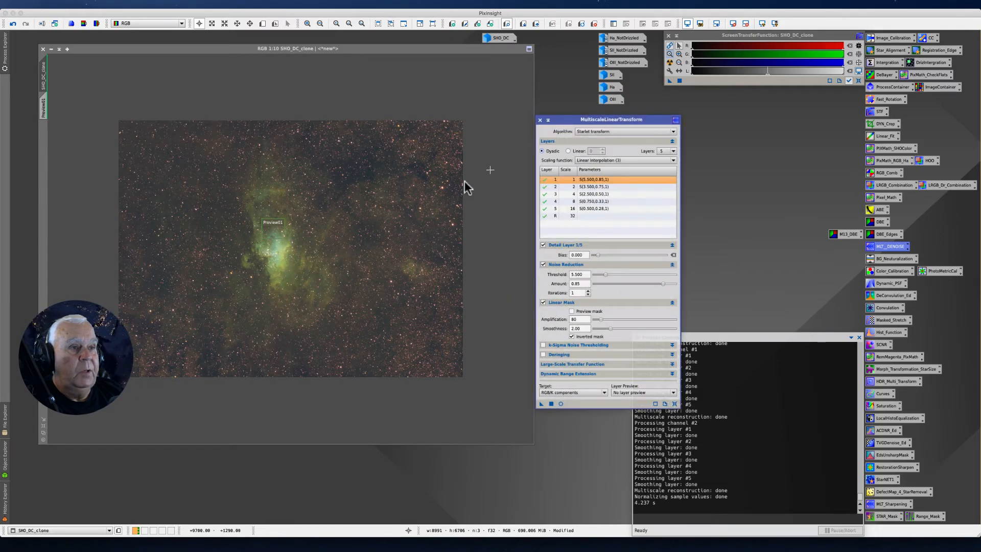
drag(199, 48, 211, 96)
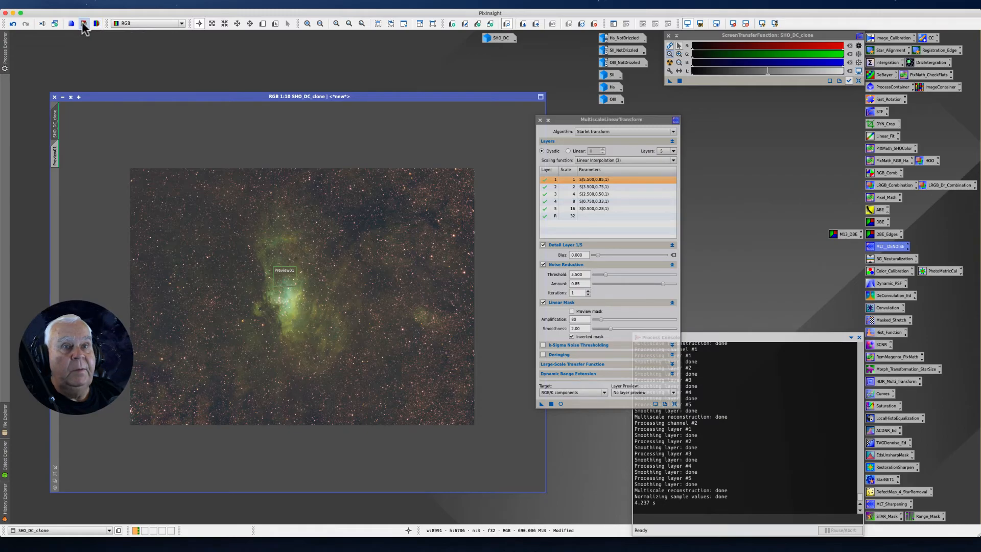
click(83, 24)
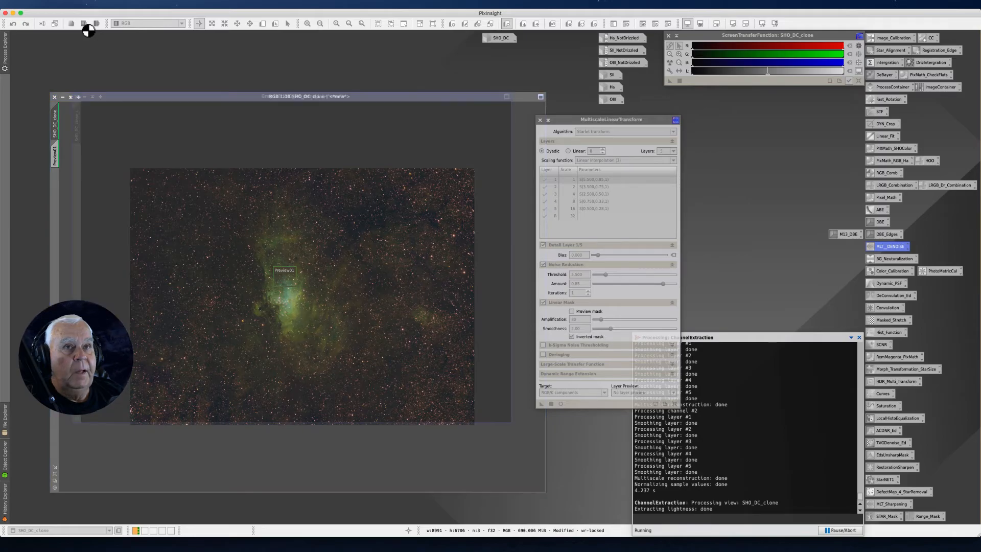
click(669, 62)
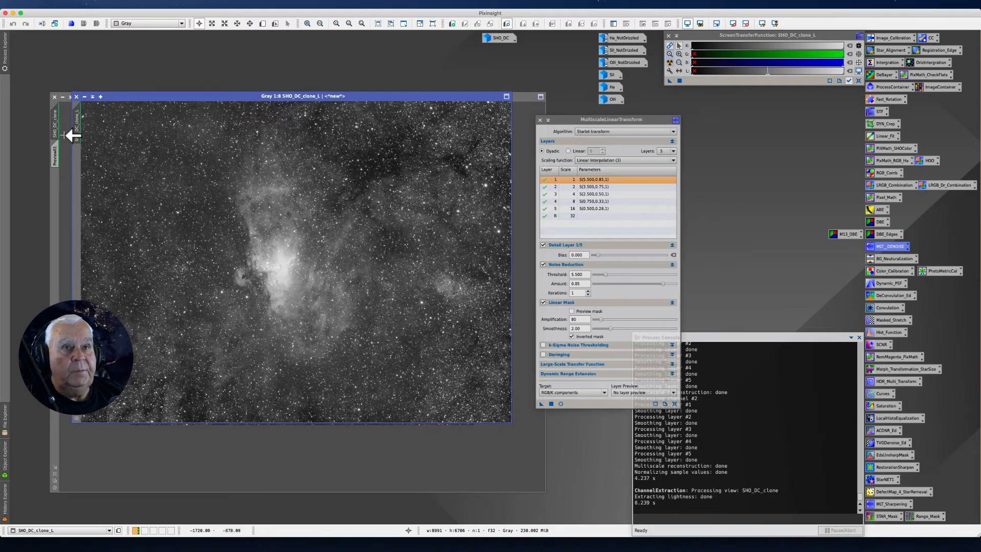
Rename the extracted lightness image as Lum, iconize it, and place its icon beneath the OIII icon
mouse_move(81, 132)
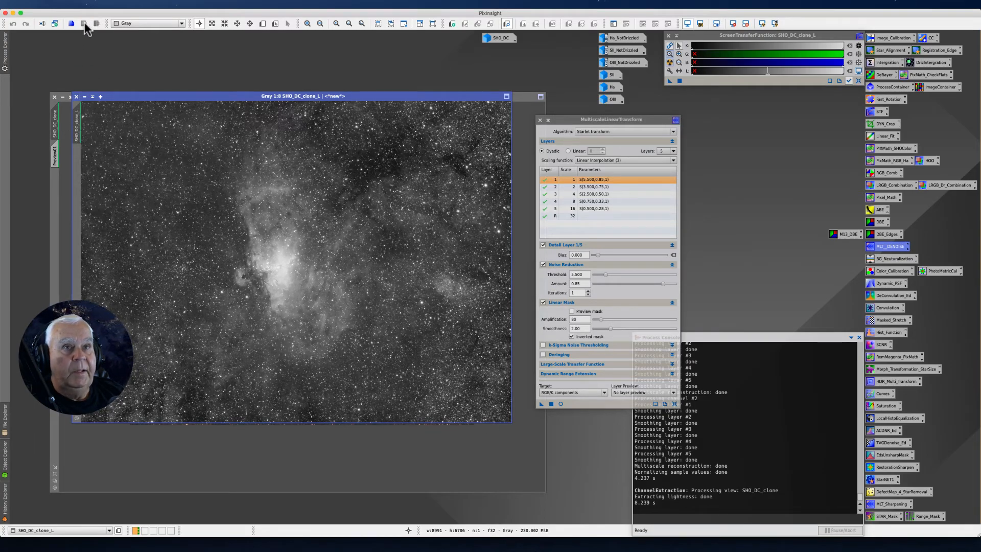
right_click(78, 131)
click(102, 159)
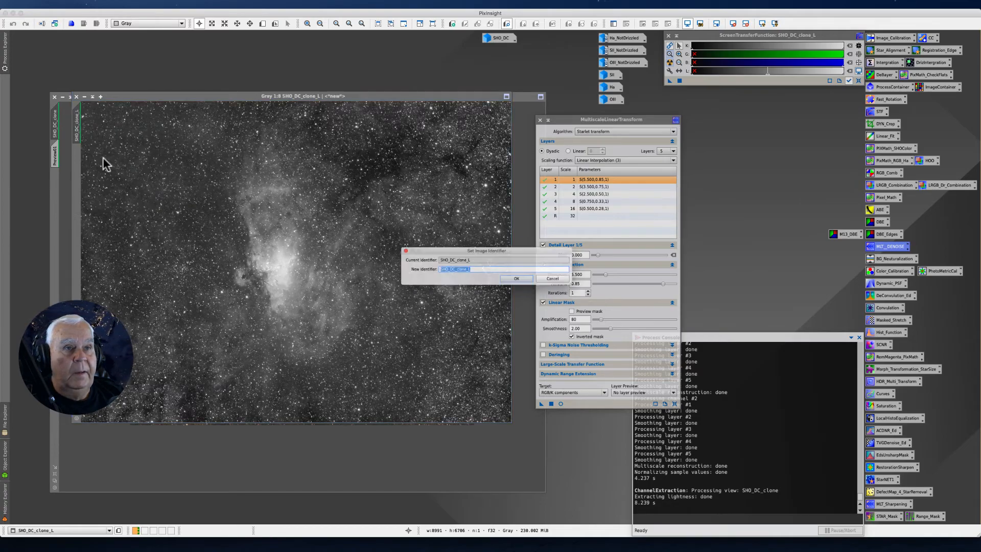
text(Lum)
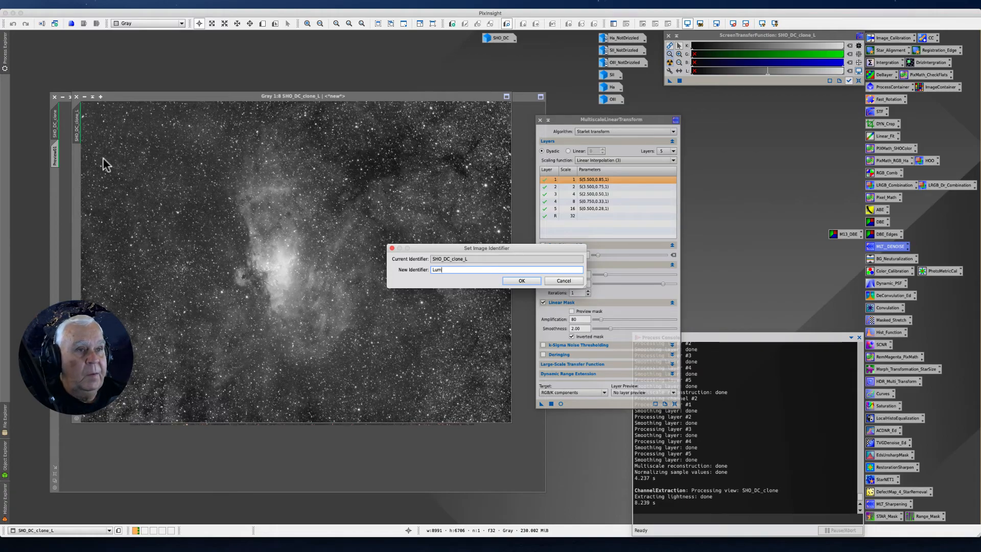
key(Return)
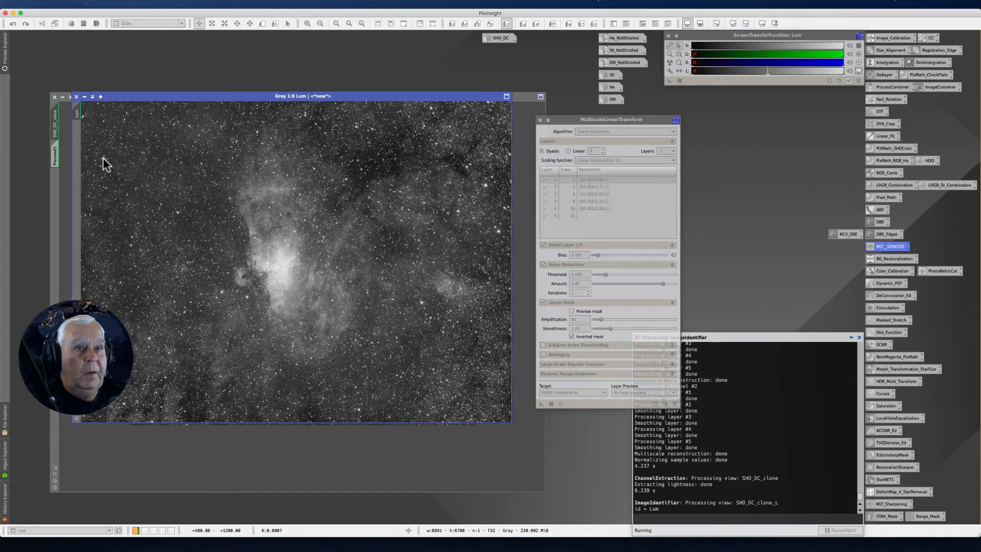
click(84, 96)
drag(305, 259, 611, 114)
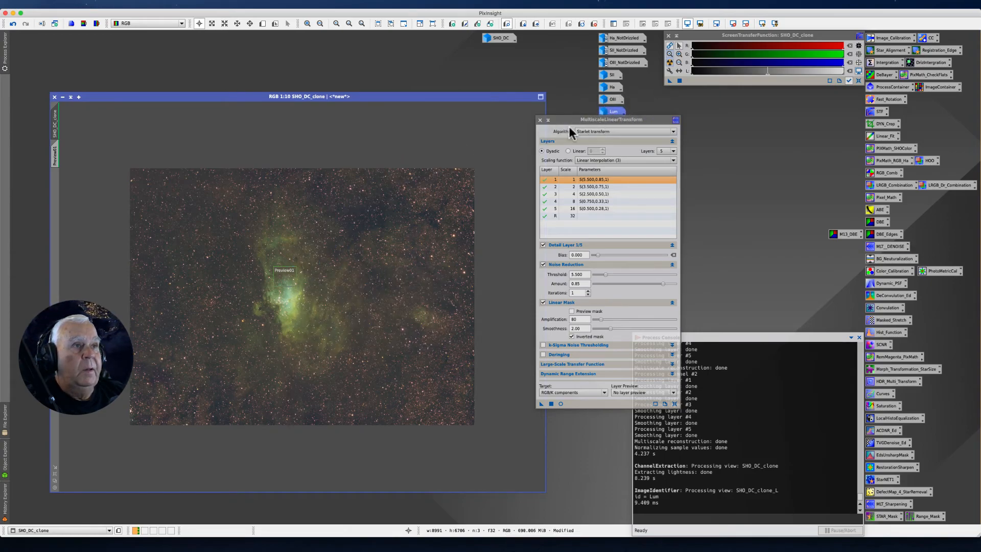
Move the MultiscaleLinearTransform and SHO_DC_clone windows apart and delete the preview from SHO_DC_clone
drag(549, 119, 565, 153)
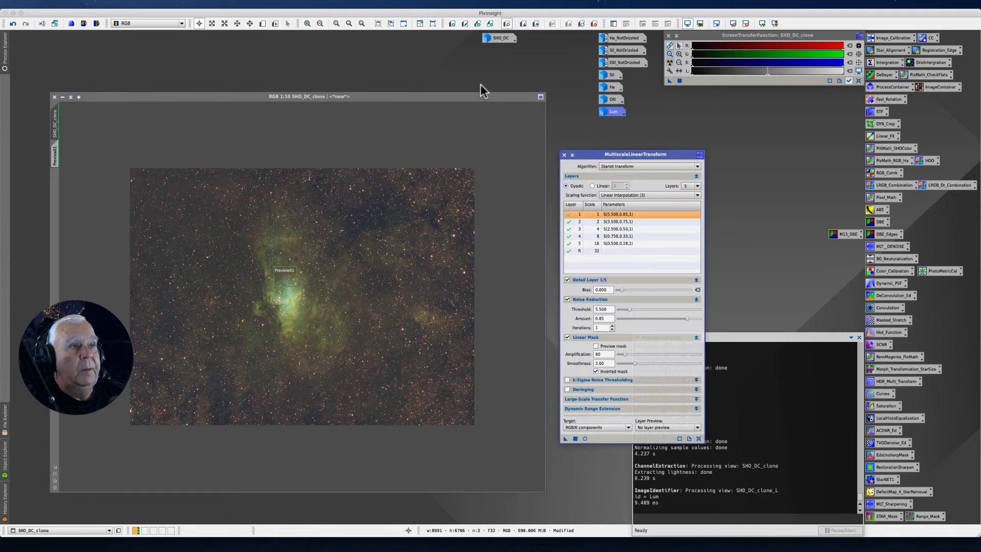
drag(173, 96, 193, 83)
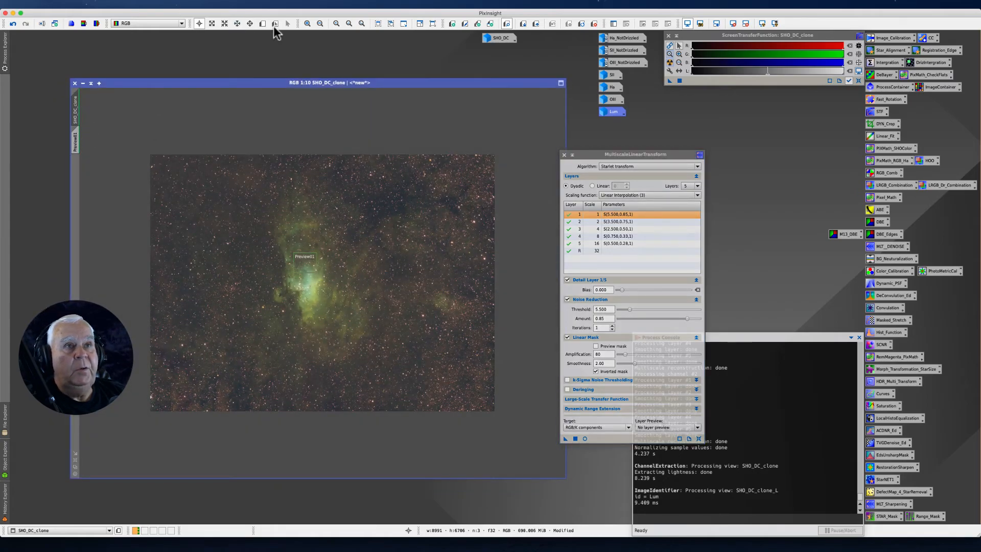
click(593, 24)
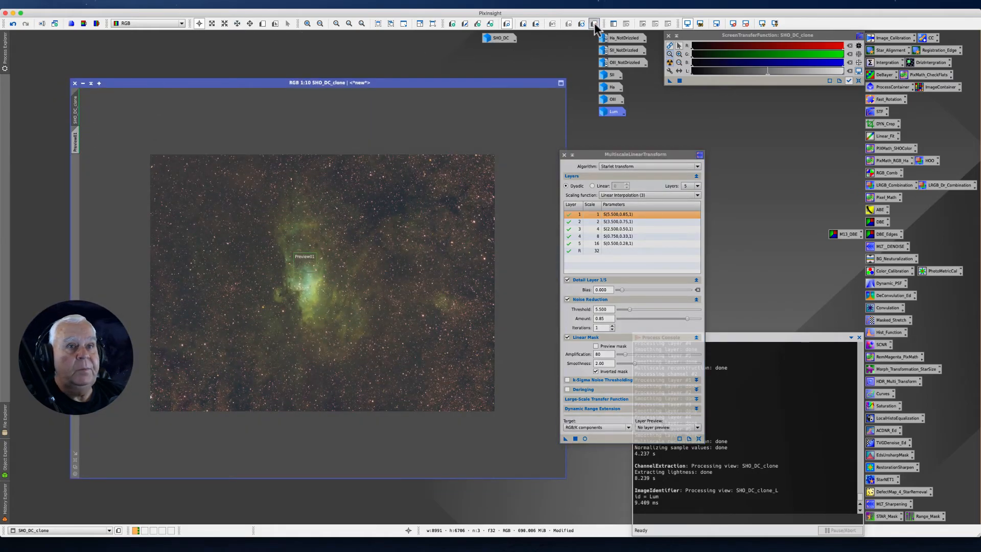
Change the identifier of SHO_DC_clone to SHO_DC_MLT
right_click(75, 107)
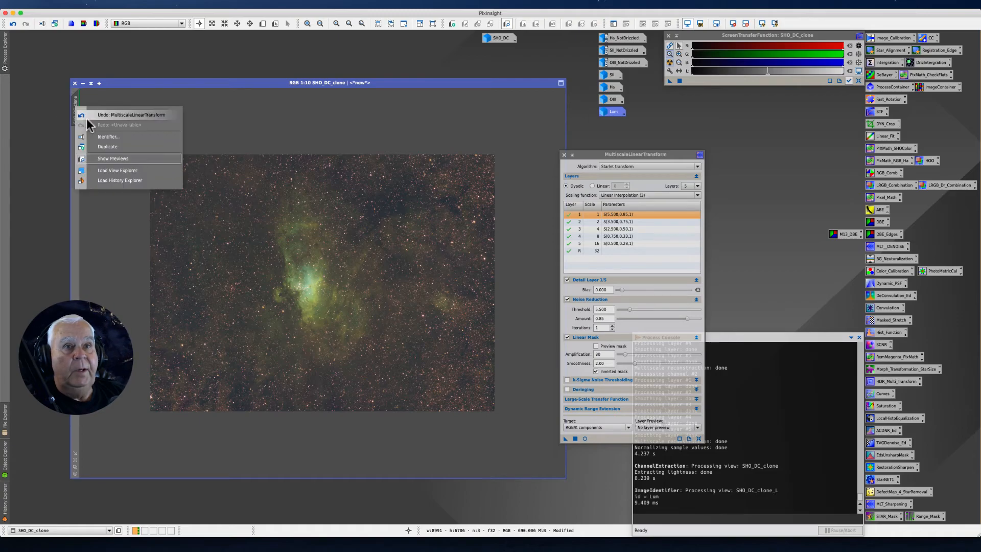
click(109, 137)
key(Right)
key(BackSpace)
key(BackSpace)
key(BackSpace)
key(BackSpace)
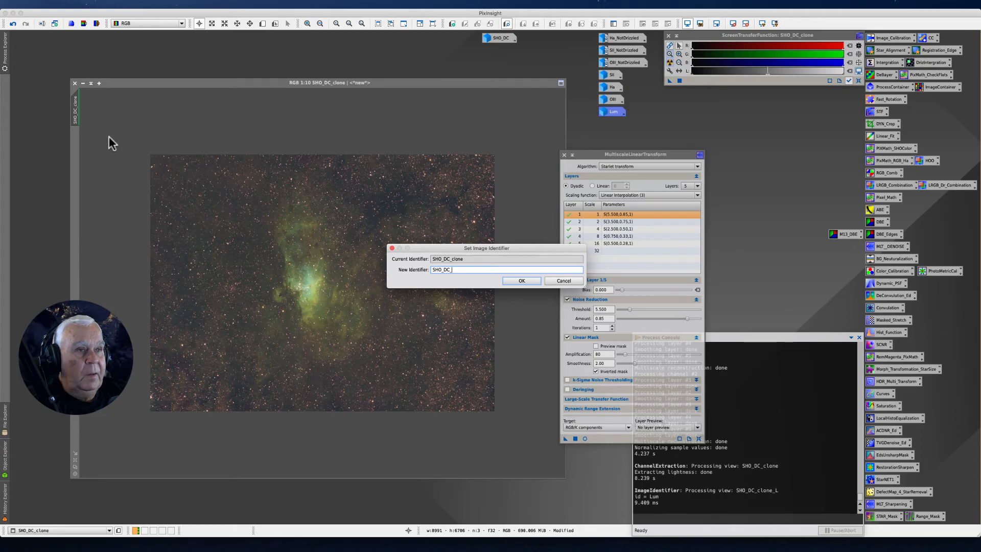
text(ML)
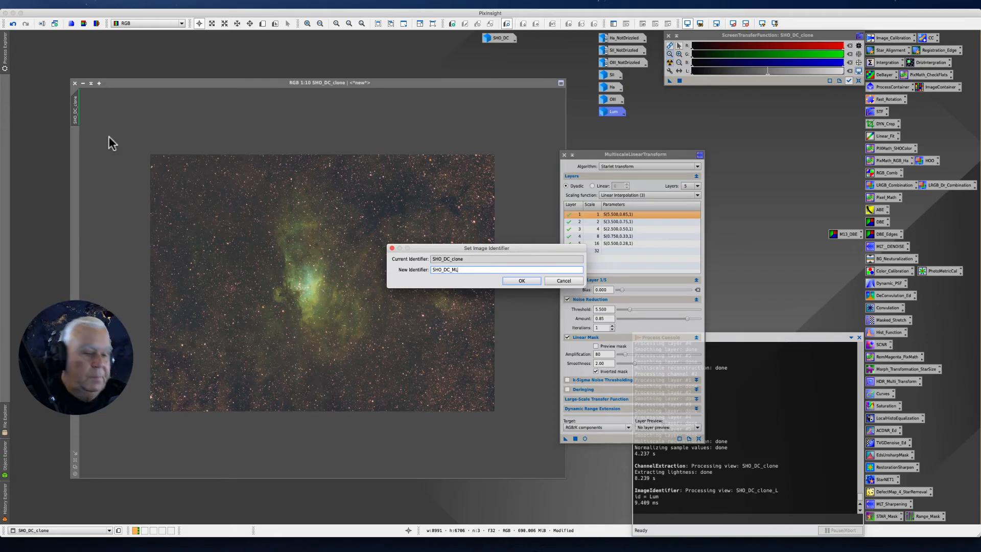
text(T)
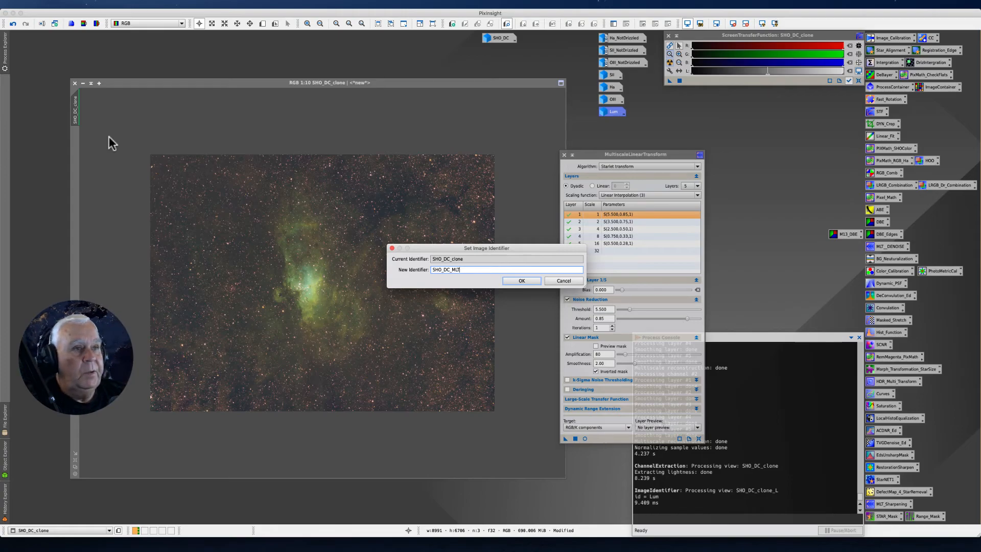
key(Return)
Duplicate SHO_DC_MLT, iconize the original, and place its icon beneath the SHO_DC icon
drag(70, 106, 28, 136)
click(82, 84)
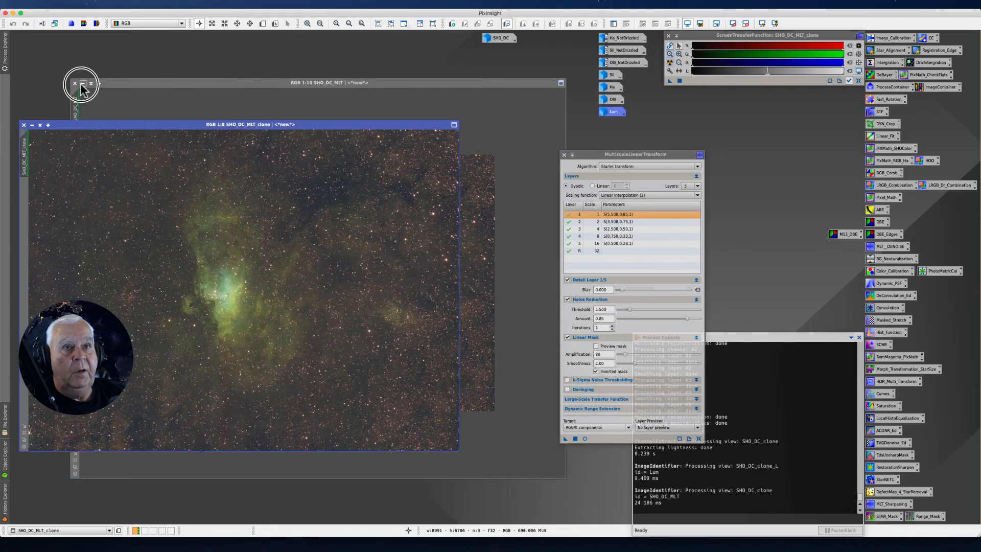
drag(331, 290, 497, 54)
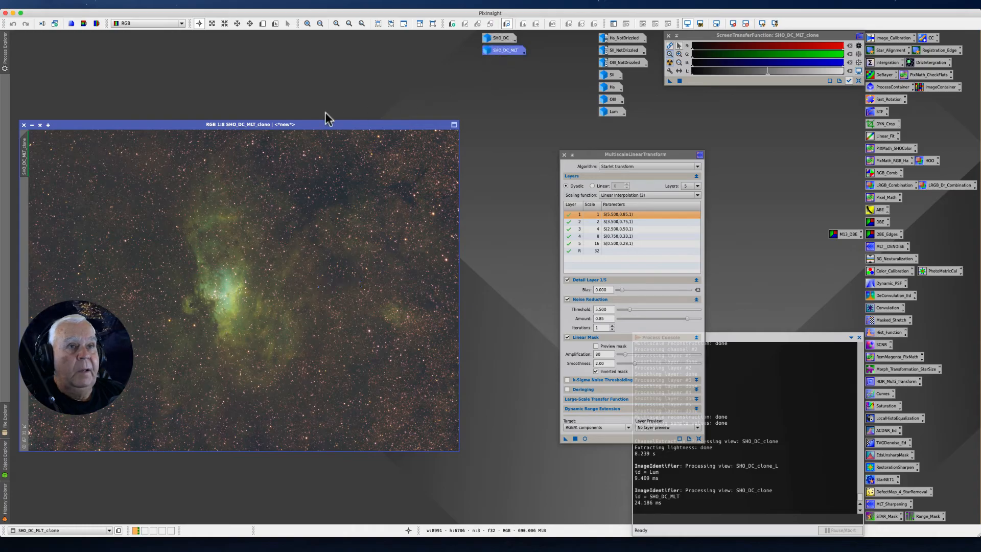
Reposition and enlarge the SHO_DC_MLT_clone window, and inspect the nebula and stars at close and full view
drag(193, 124, 236, 79)
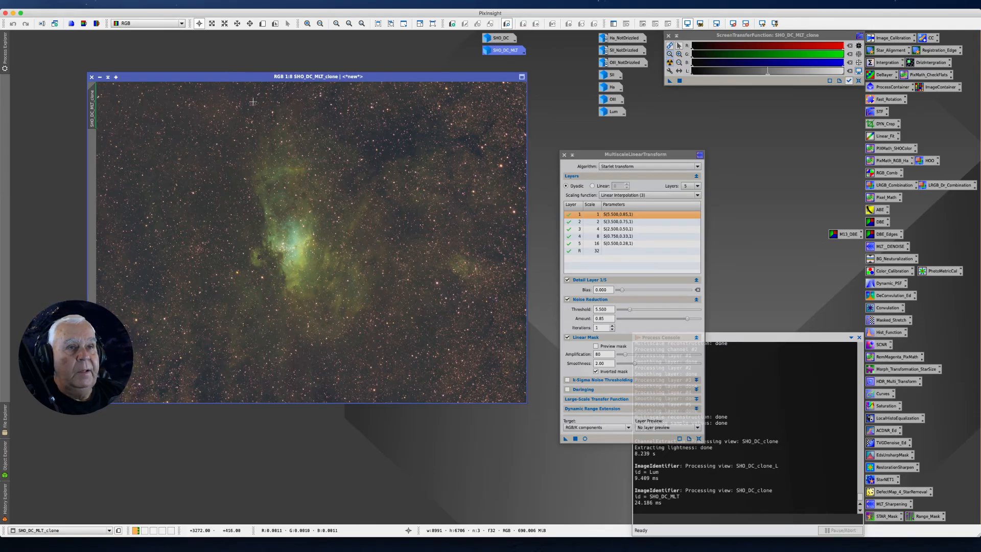
drag(232, 77, 225, 71)
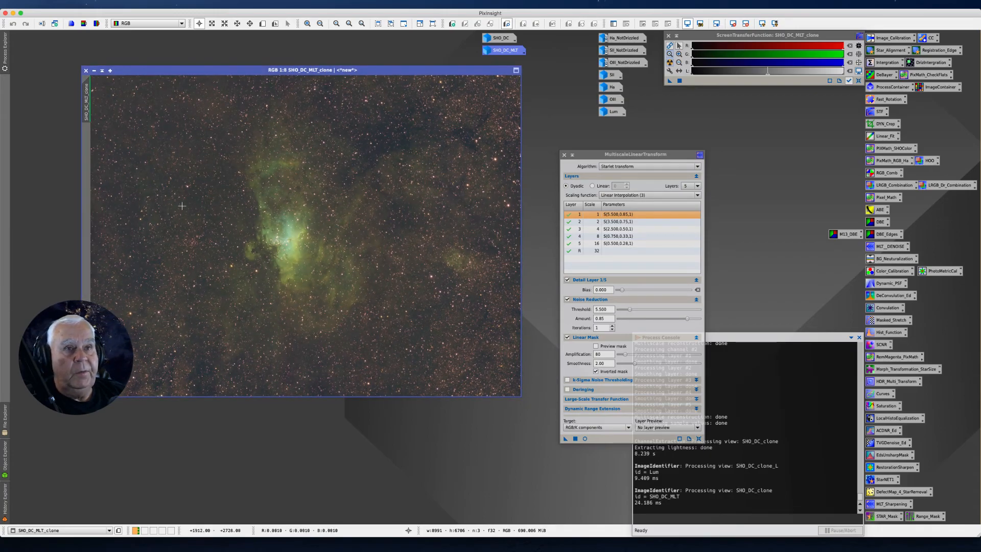
drag(158, 72, 138, 67)
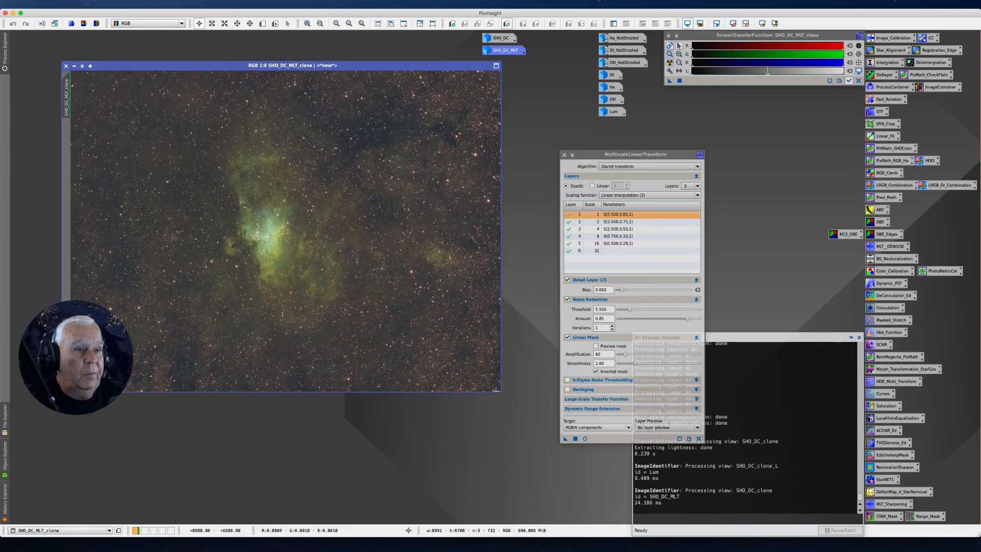
drag(499, 391, 571, 479)
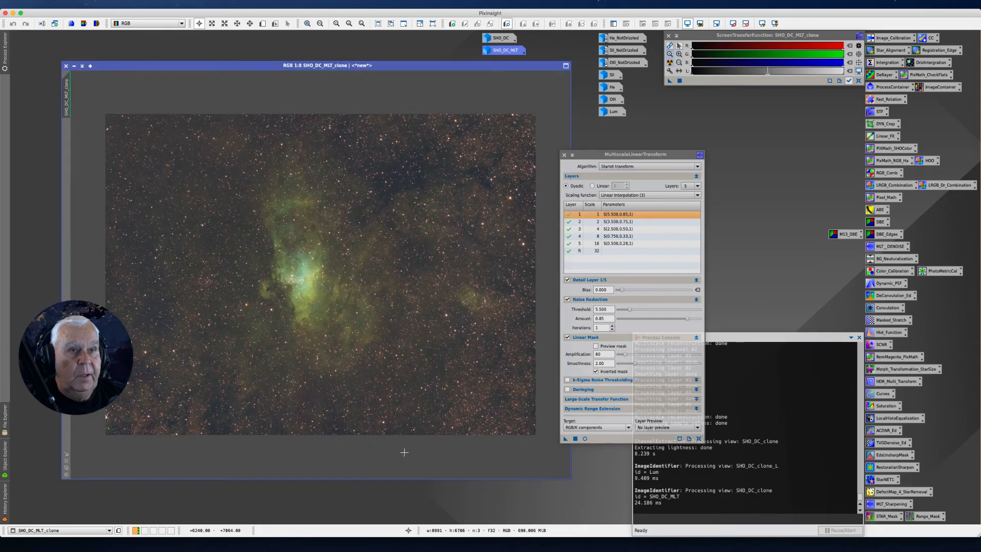
scroll(284, 330, up, 8)
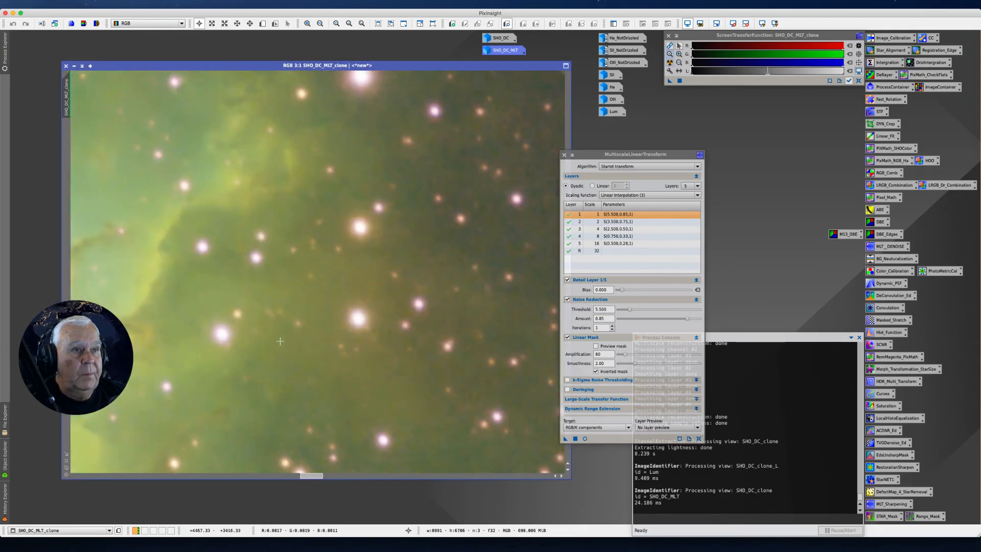
scroll(279, 342, down, 2)
scroll(279, 342, up, 1)
scroll(278, 343, down, 3)
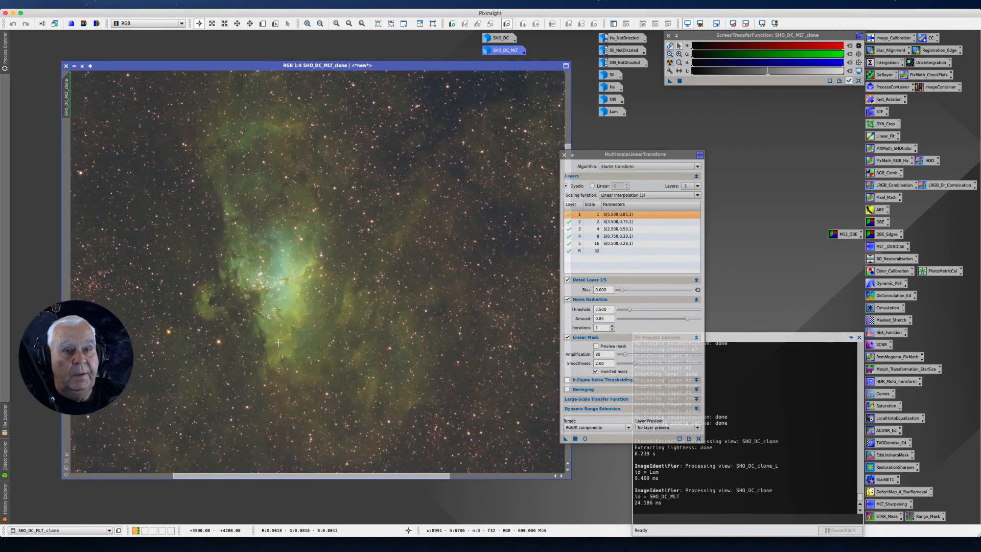
scroll(278, 342, down, 3)
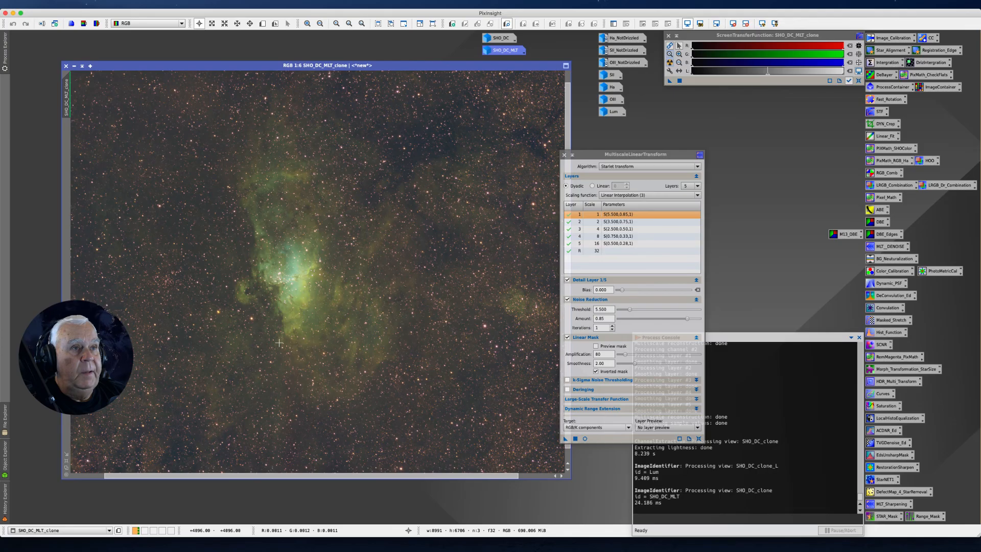
scroll(279, 343, down, 1)
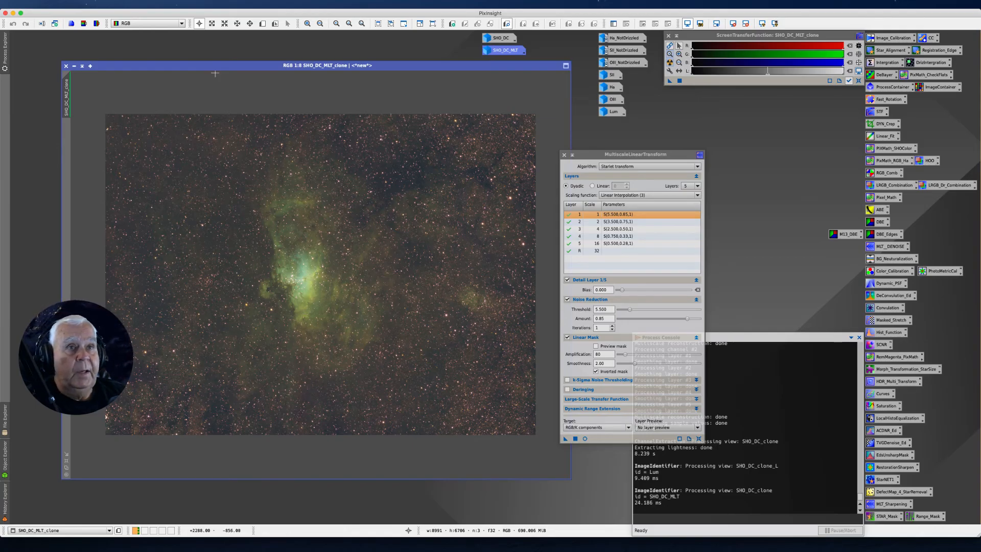
drag(217, 65, 192, 65)
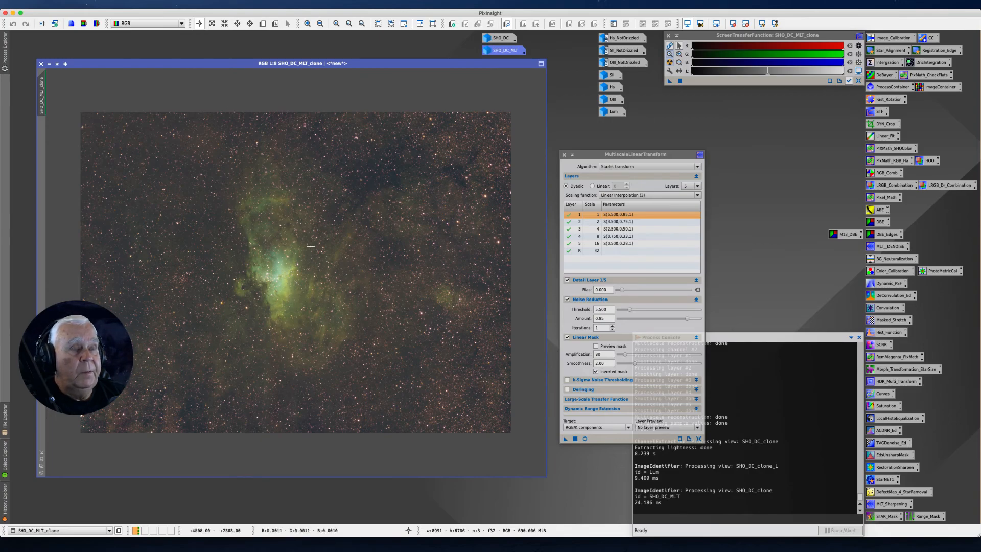
Review the scaling function description in MultiscaleLinearTransform and close that process window
drag(594, 153, 588, 129)
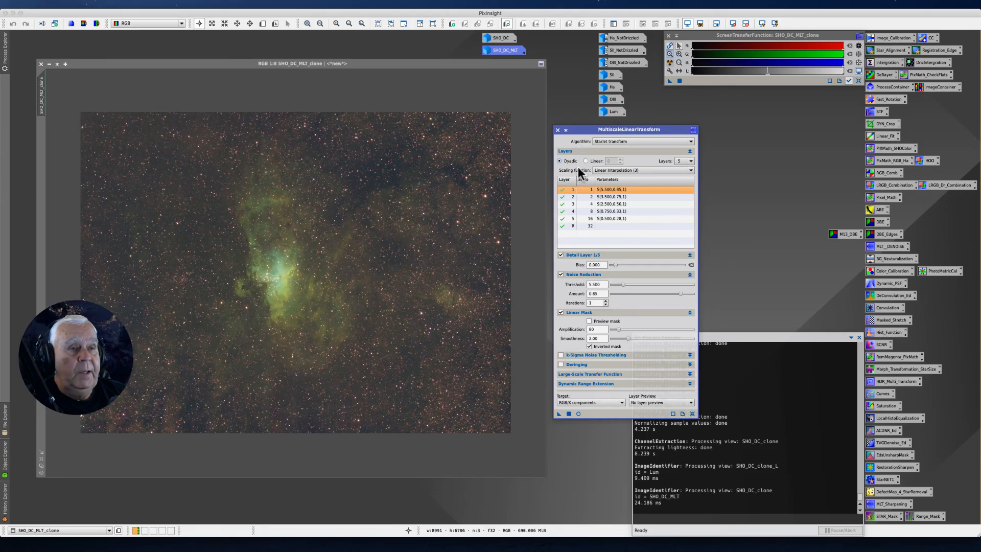
mouse_move(580, 167)
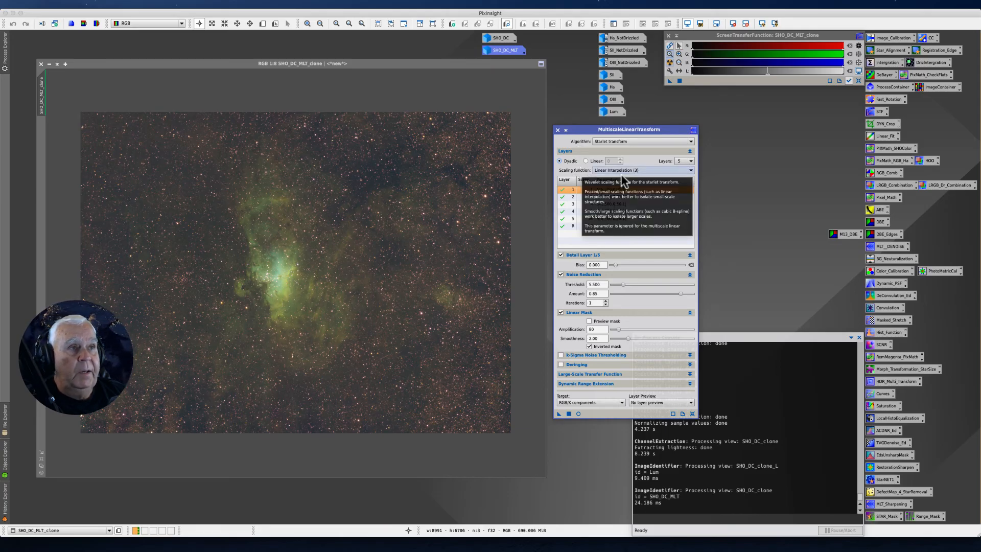
click(558, 130)
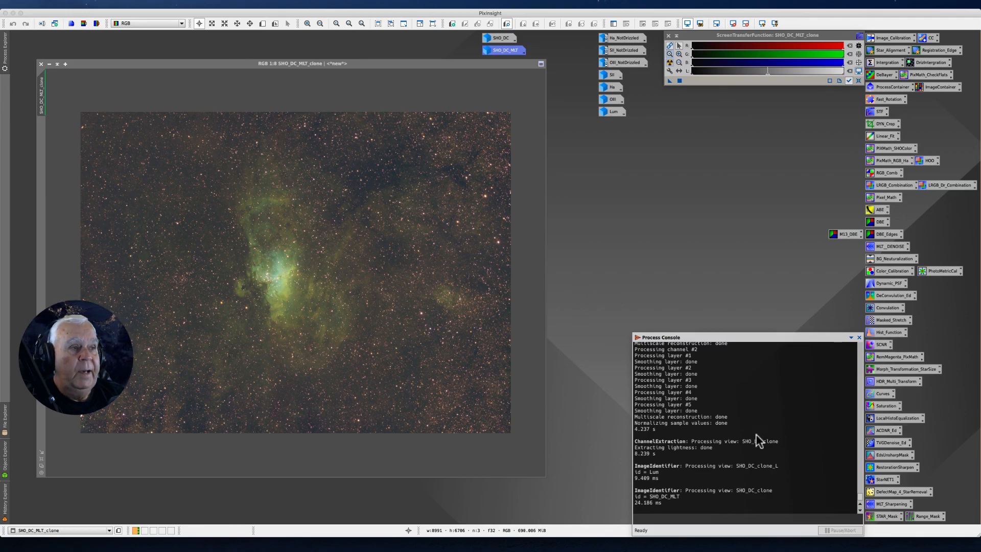
click(733, 385)
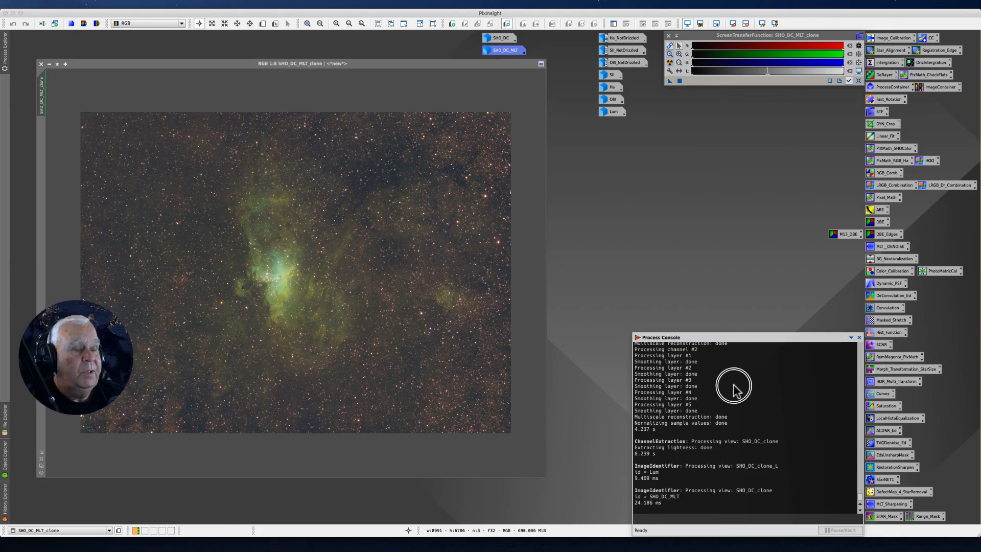